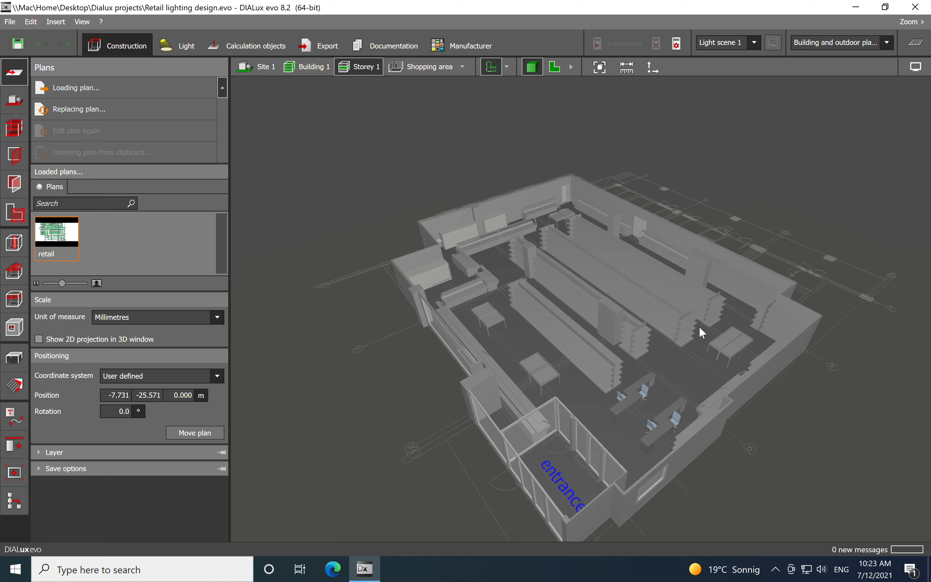
Step: Examine the retail store model in 3D, covering the shelf rows, checkout desks, display tables and entrance
{"action": "scroll", "coordinate": [649, 430], "scroll_direction": "up", "scroll_amount": 5}
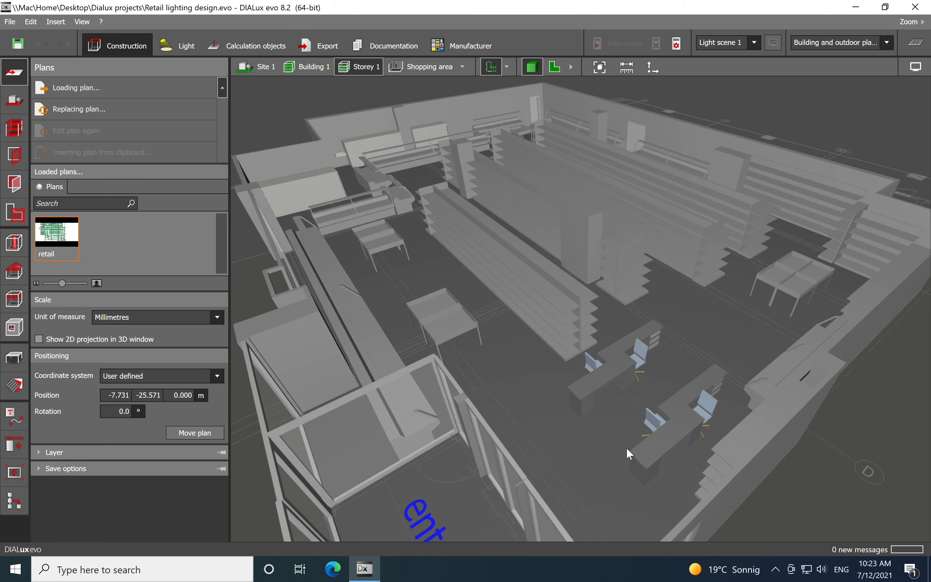
{"action": "middle_click_drag", "start_coordinate": [608, 380], "coordinate": [476, 389]}
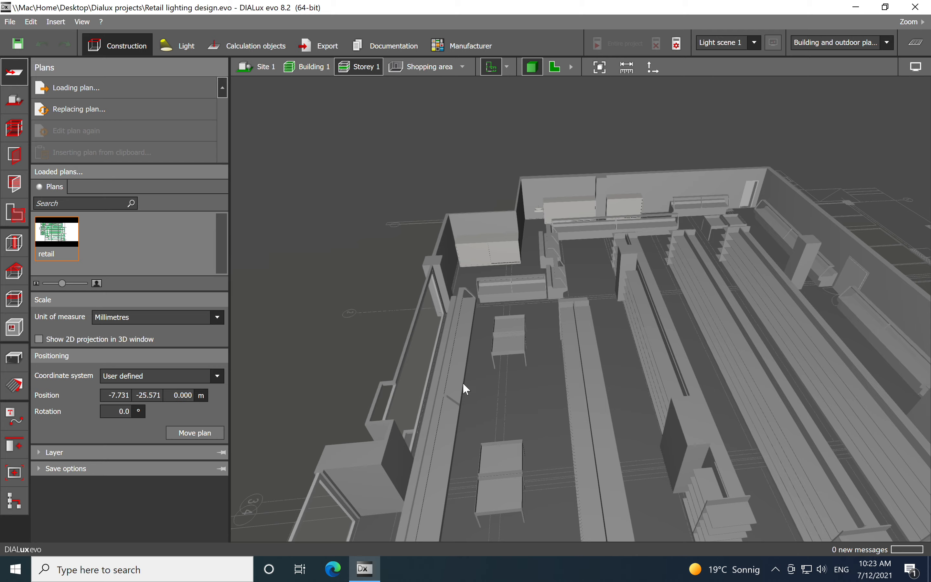
{"action": "middle_click_drag", "start_coordinate": [649, 210], "coordinate": [809, 420]}
{"action": "right_click_drag", "start_coordinate": [810, 418], "coordinate": [749, 332]}
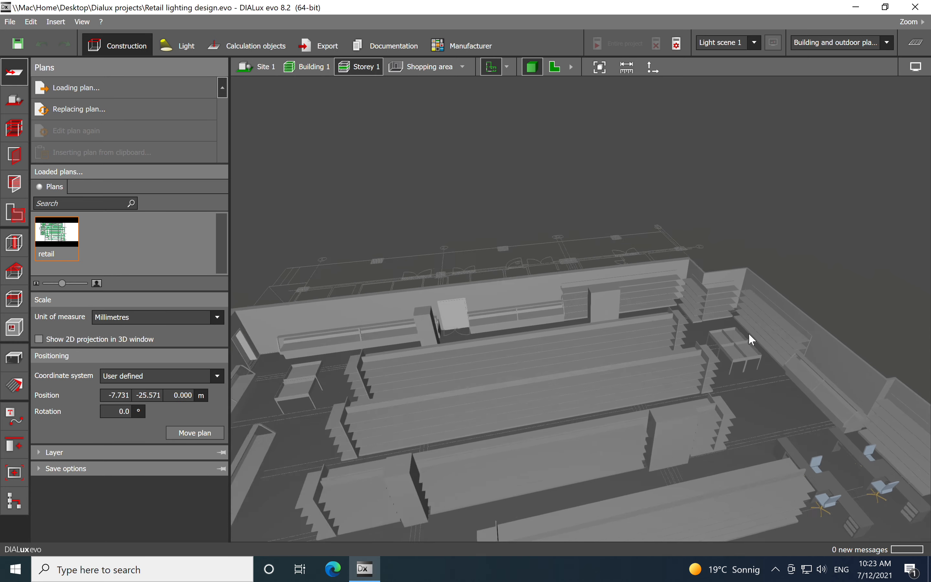
{"action": "scroll", "coordinate": [748, 333], "scroll_direction": "up", "scroll_amount": 3}
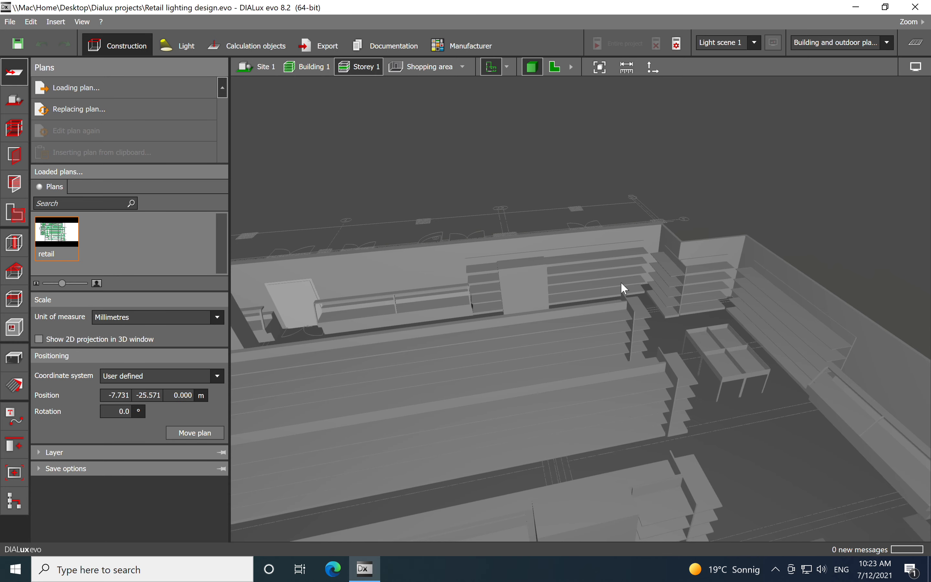
{"action": "scroll", "coordinate": [597, 271], "scroll_direction": "down", "scroll_amount": 5}
{"action": "middle_click_drag", "start_coordinate": [597, 270], "coordinate": [615, 341]}
{"action": "right_click_drag", "start_coordinate": [615, 339], "coordinate": [472, 454]}
{"action": "middle_click_drag", "start_coordinate": [582, 432], "coordinate": [630, 343]}
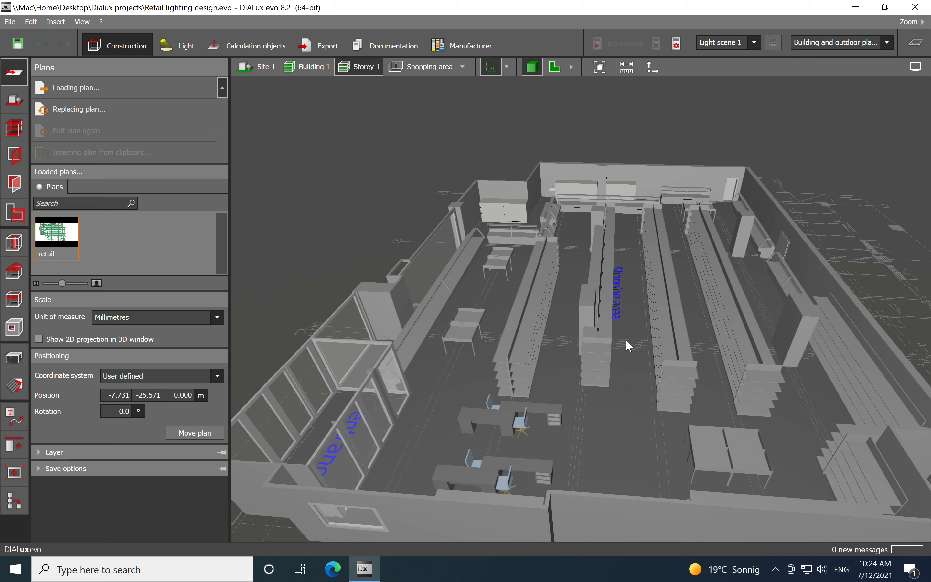
{"action": "middle_click_drag", "start_coordinate": [666, 333], "coordinate": [664, 315]}
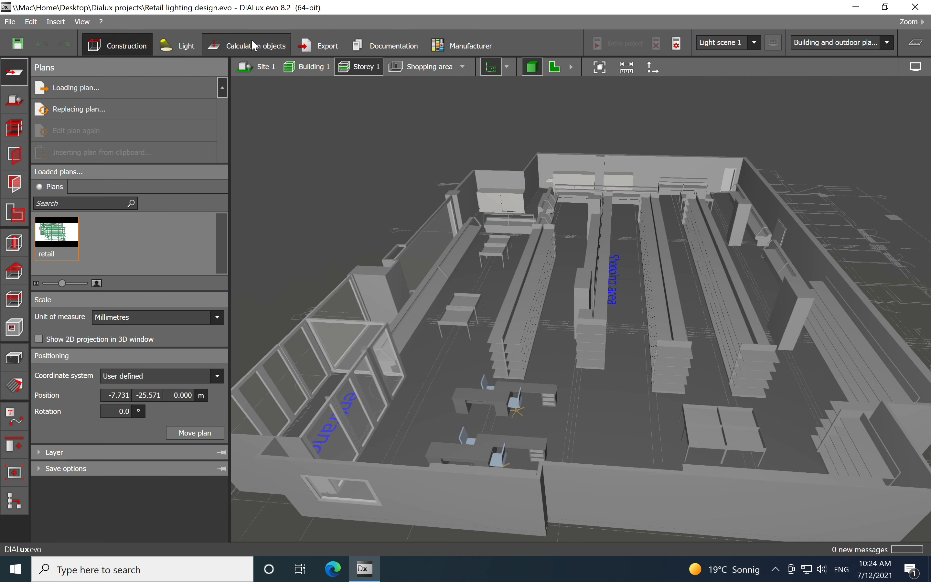
Step: Switch to working on calculation objects and display Storey 1 in floor plan view at the shopping area's shelf rows
{"action": "left_click", "coordinate": [256, 46]}
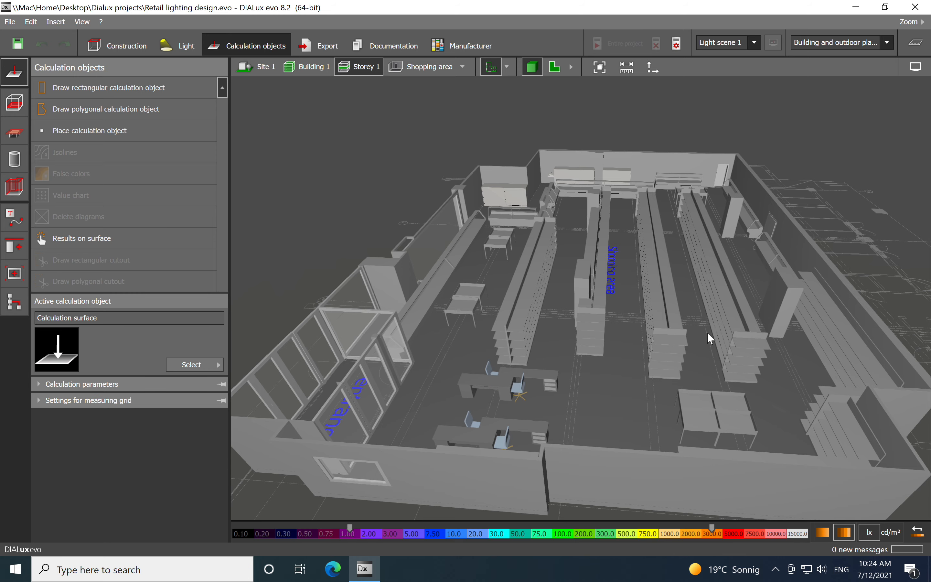
{"action": "scroll", "coordinate": [707, 332], "scroll_direction": "up", "scroll_amount": 5}
{"action": "left_click", "coordinate": [551, 73]}
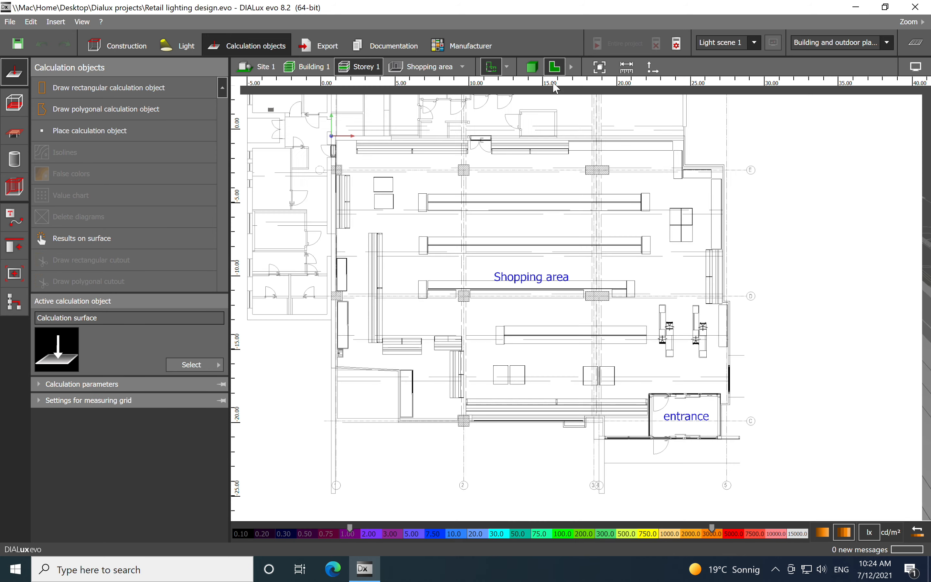
{"action": "scroll", "coordinate": [453, 212], "scroll_direction": "up", "scroll_amount": 3}
{"action": "scroll", "coordinate": [462, 225], "scroll_direction": "up", "scroll_amount": 2}
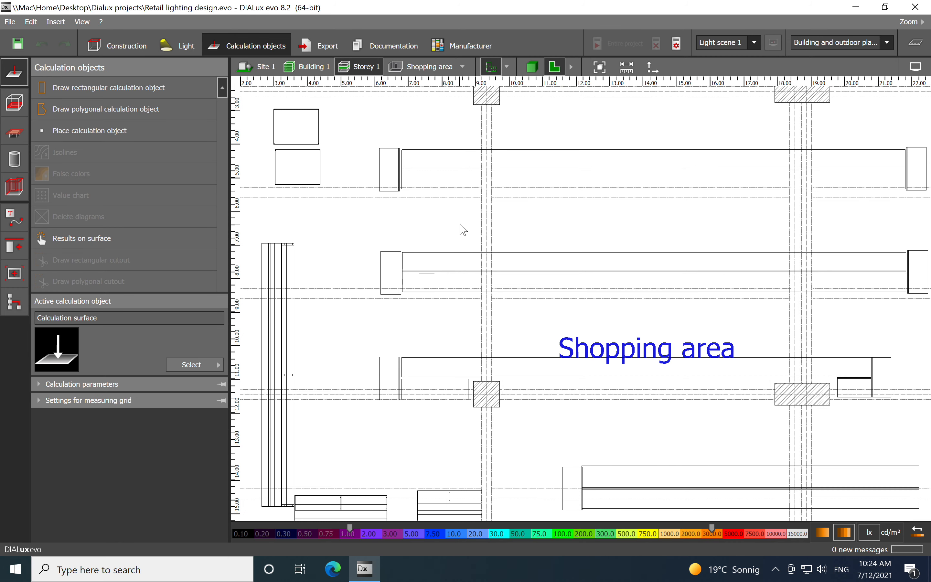
{"action": "middle_click_drag", "start_coordinate": [641, 227], "coordinate": [575, 226]}
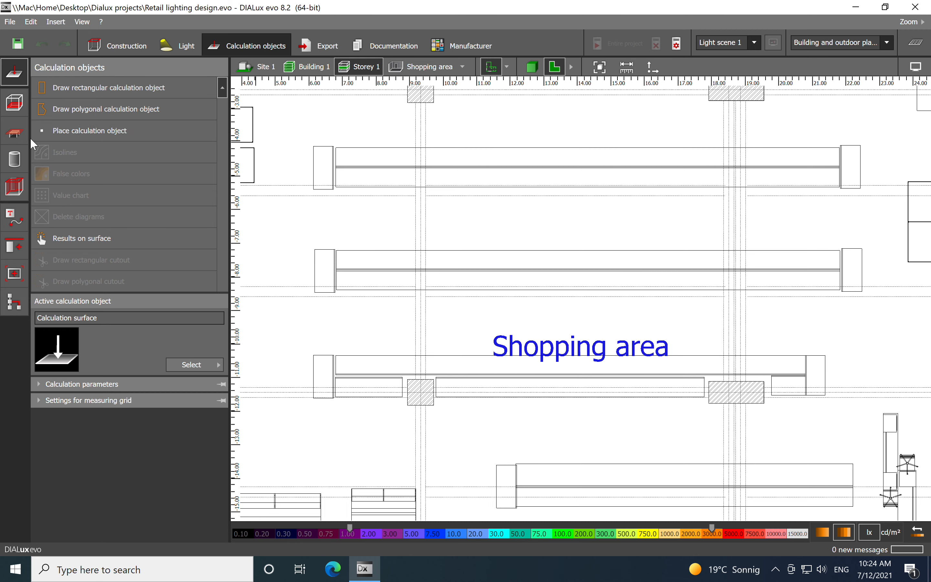
Step: Draw a rectangular EN-12464 visual task area about 1.3 by 14.9 m in the aisle between the two uppermost long shelf rows
{"action": "left_click", "coordinate": [19, 135]}
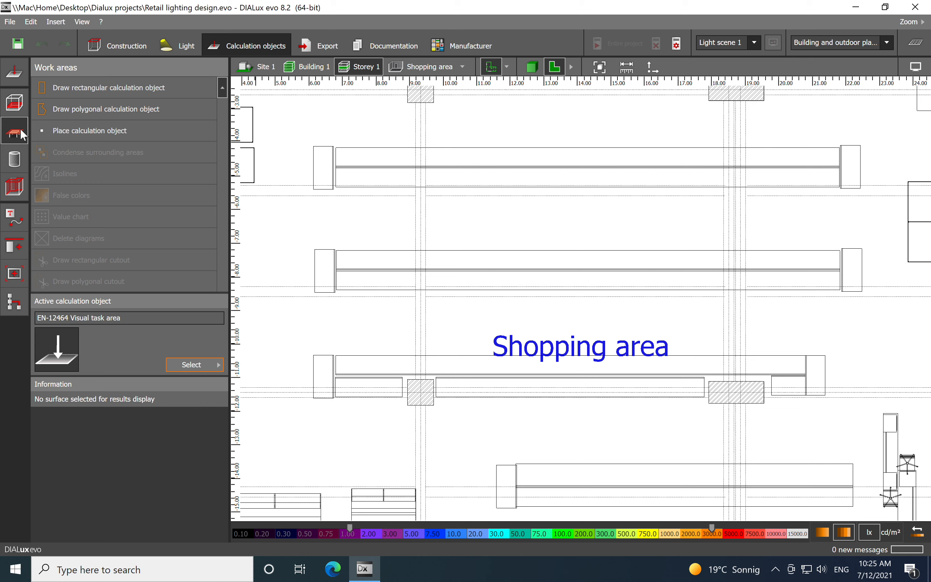
{"action": "left_click", "coordinate": [97, 87]}
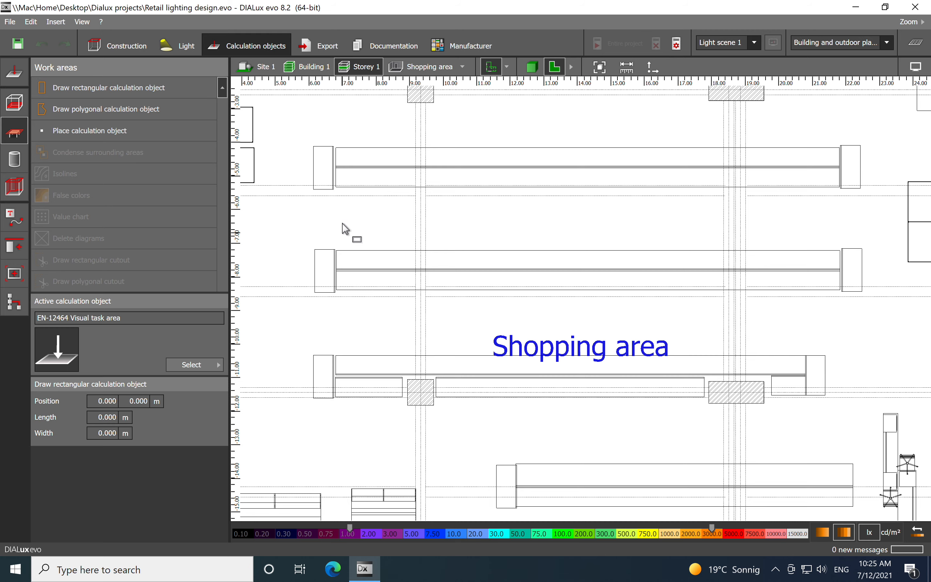
{"action": "scroll", "coordinate": [344, 221], "scroll_direction": "up", "scroll_amount": 2}
{"action": "left_click", "coordinate": [339, 192]}
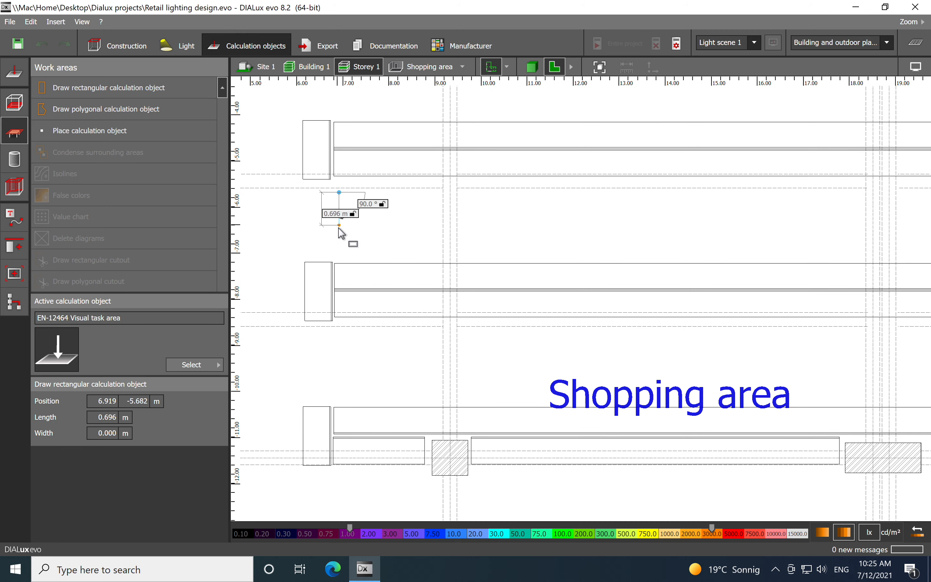
{"action": "left_click", "coordinate": [339, 251]}
{"action": "middle_click_drag", "start_coordinate": [646, 266], "coordinate": [429, 272]}
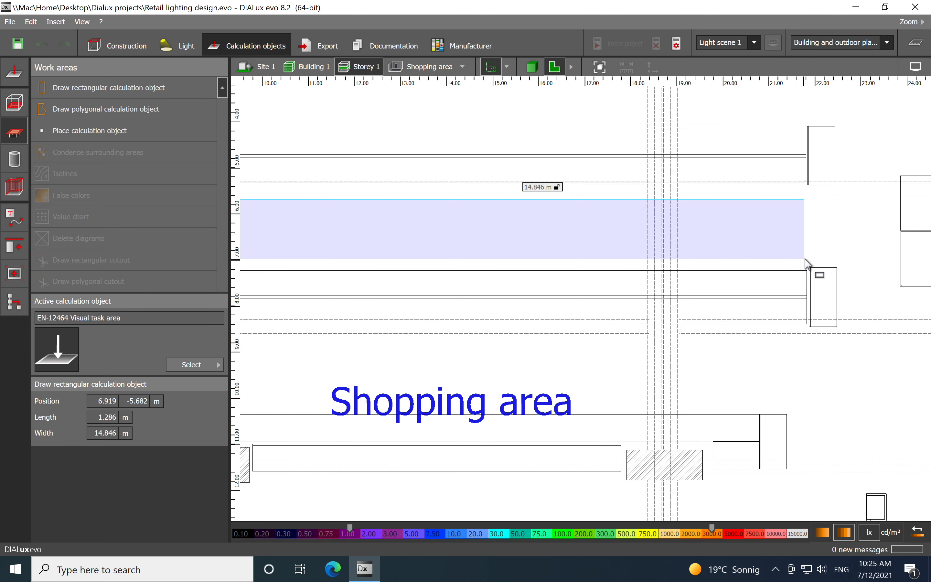
{"action": "left_click", "coordinate": [807, 262]}
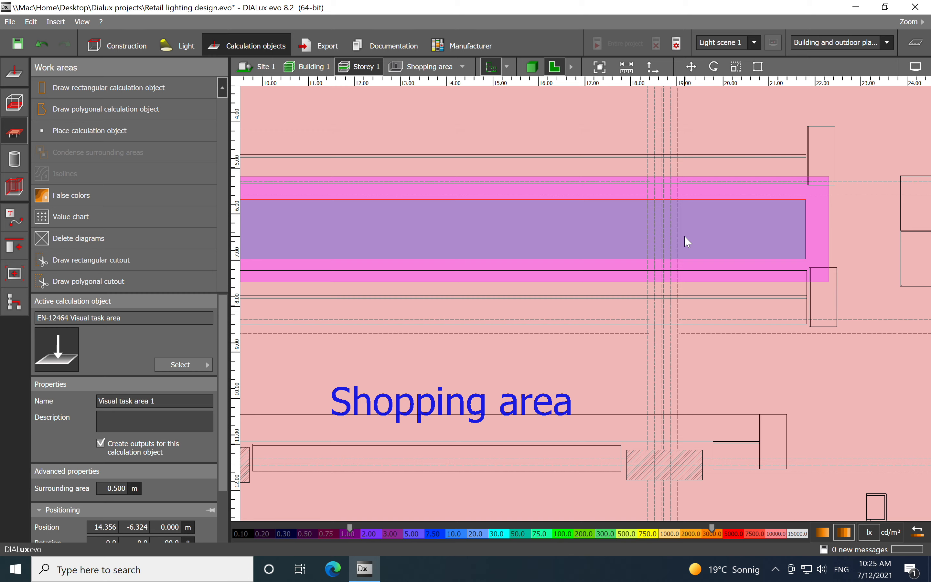
Step: Draw a rectangular calculation surface about 1.3 by 14.6 m in the aisle between the second and third long shelf rows
{"action": "scroll", "coordinate": [685, 237], "scroll_direction": "down", "scroll_amount": 1}
{"action": "right_click_drag", "start_coordinate": [547, 307], "coordinate": [746, 254]}
{"action": "left_click", "coordinate": [6, 81]}
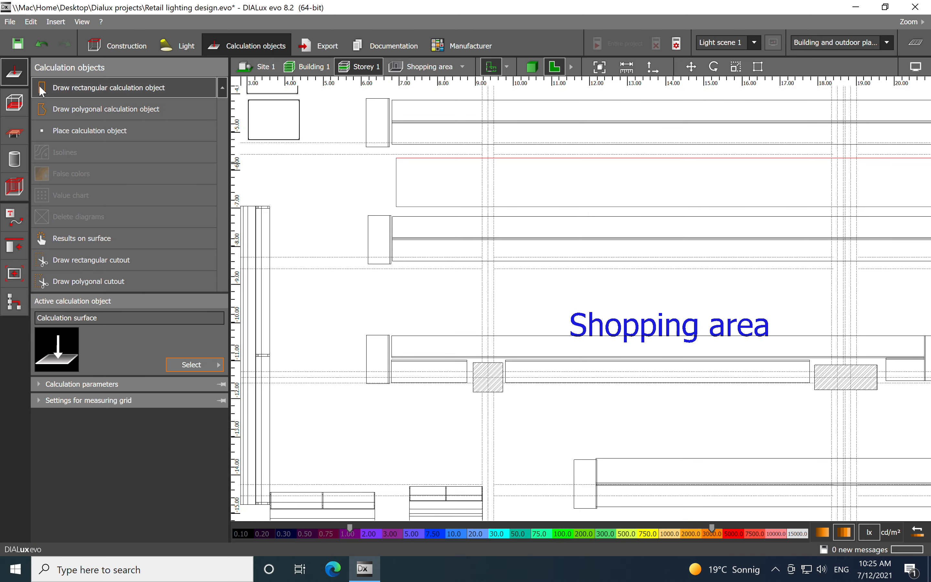
{"action": "left_click", "coordinate": [58, 87]}
{"action": "left_click", "coordinate": [400, 277]}
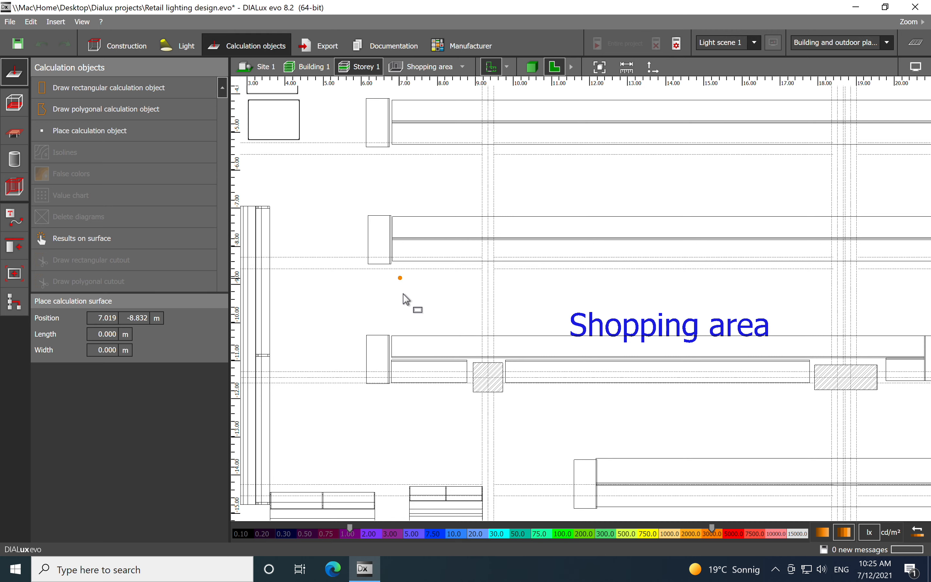
{"action": "left_click", "coordinate": [401, 326]}
{"action": "middle_click_drag", "start_coordinate": [717, 347], "coordinate": [488, 340]}
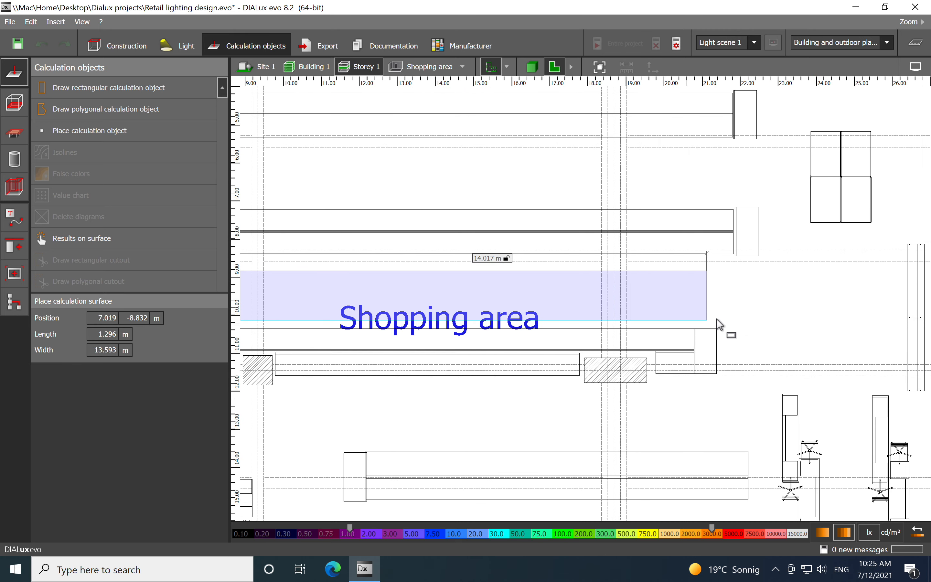
{"action": "left_click", "coordinate": [726, 320]}
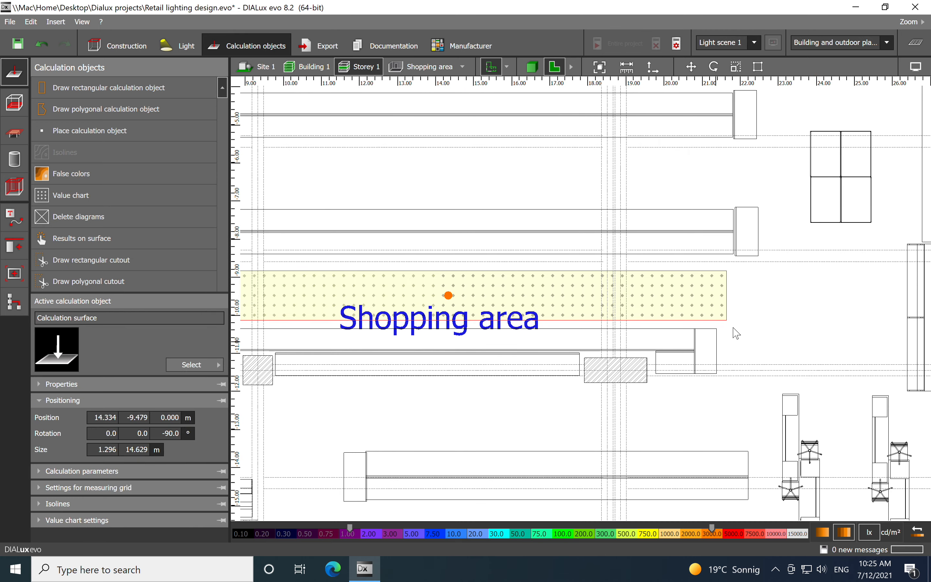
Step: Inspect the calculation surface between the shelves in the 3D view and show its calculation parameters
{"action": "scroll", "coordinate": [731, 328], "scroll_direction": "down", "scroll_amount": 1}
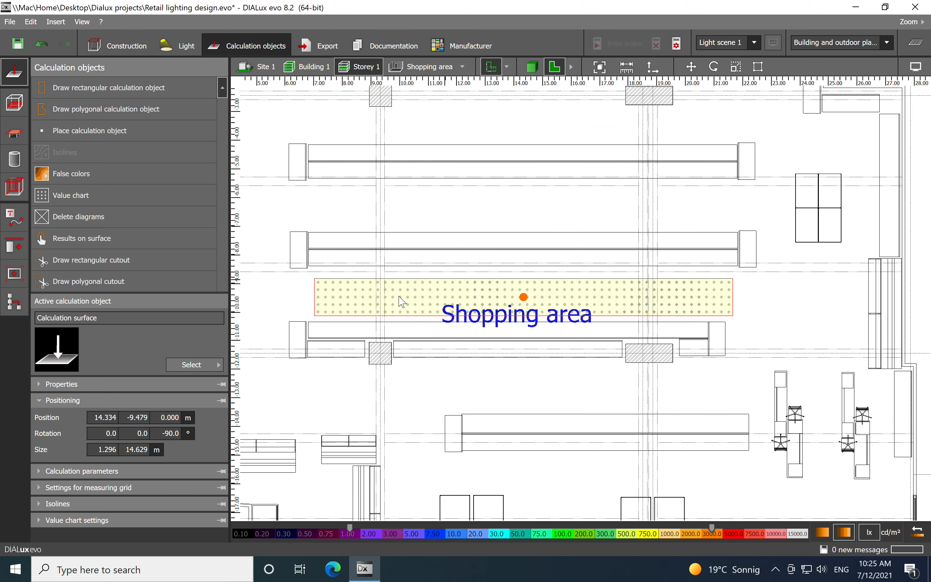
{"action": "scroll", "coordinate": [266, 312], "scroll_direction": "up", "scroll_amount": 1}
{"action": "middle_click_drag", "start_coordinate": [555, 182], "coordinate": [528, 249]}
{"action": "left_click", "coordinate": [528, 229]}
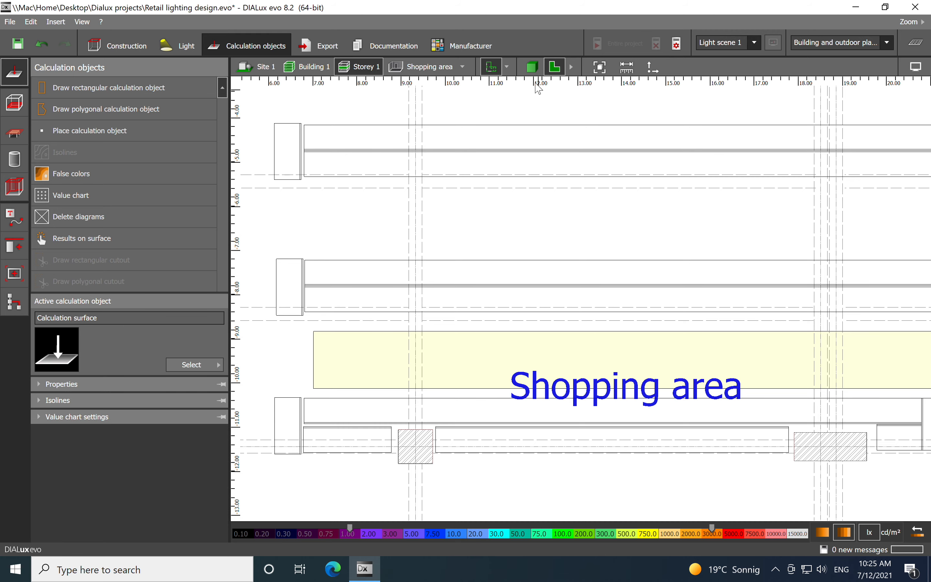
{"action": "left_click", "coordinate": [532, 67]}
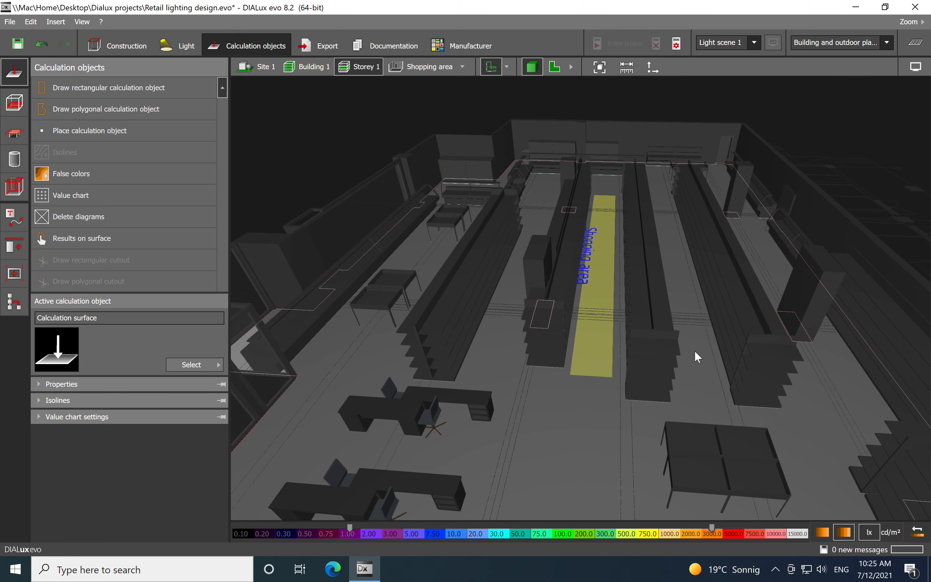
{"action": "scroll", "coordinate": [598, 389], "scroll_direction": "up", "scroll_amount": 3}
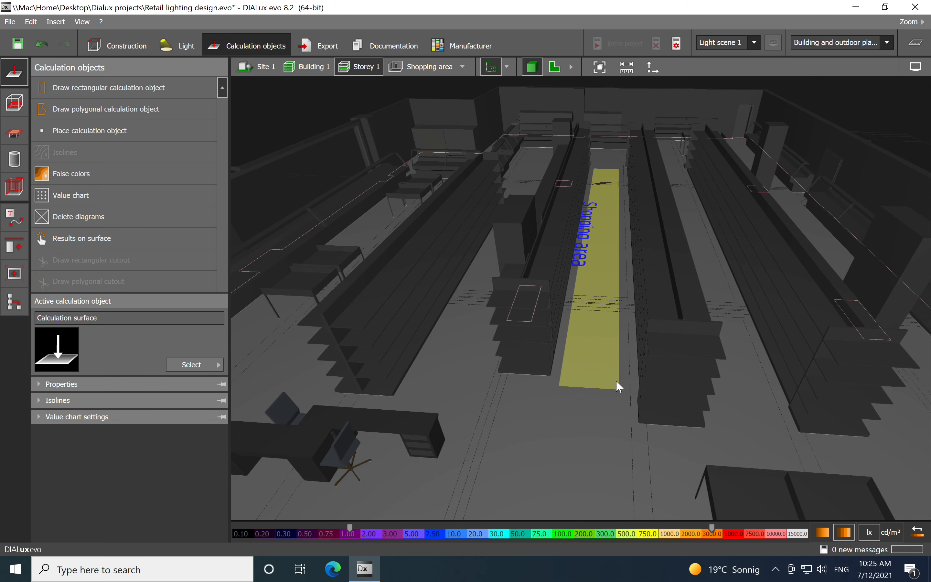
{"action": "scroll", "coordinate": [587, 424], "scroll_direction": "up", "scroll_amount": 5}
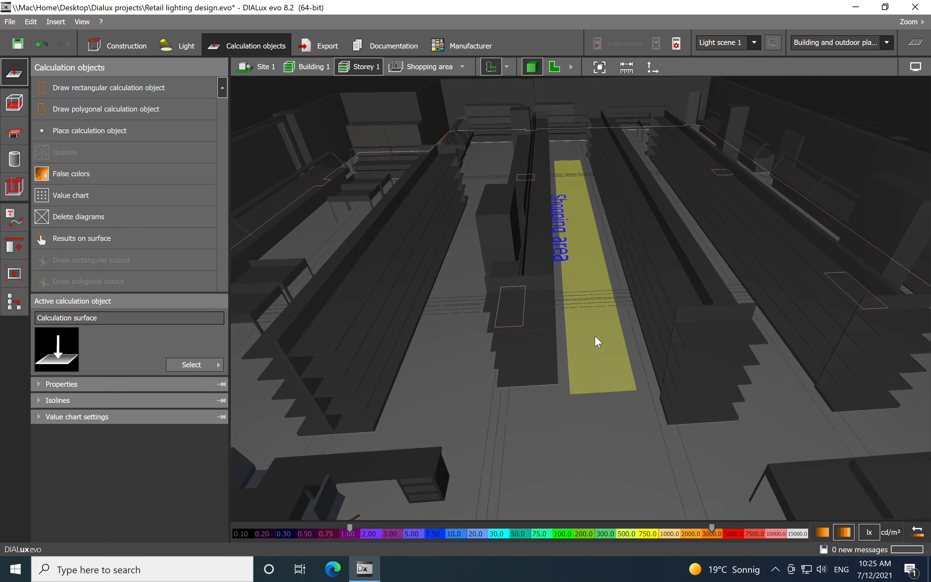
{"action": "left_click", "coordinate": [585, 376]}
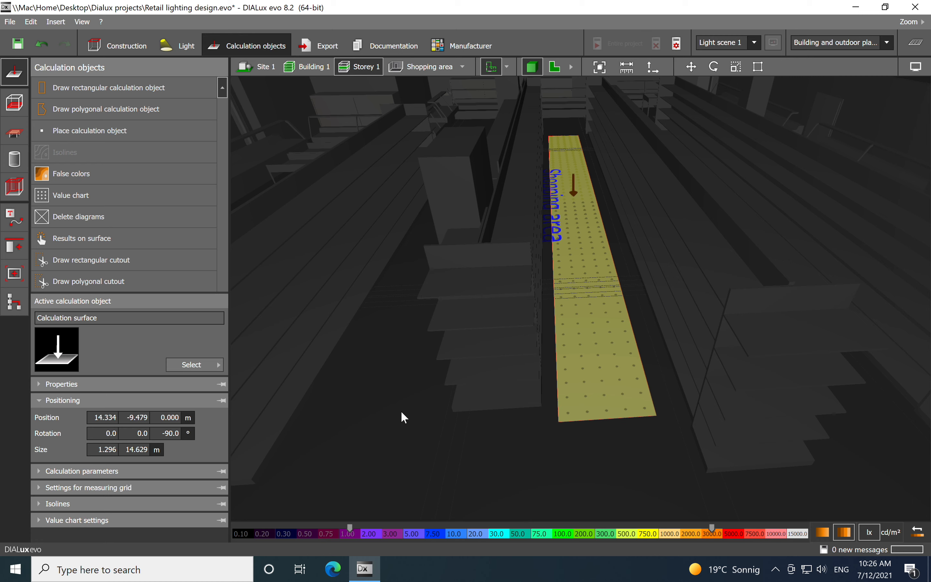
{"action": "left_click", "coordinate": [37, 471]}
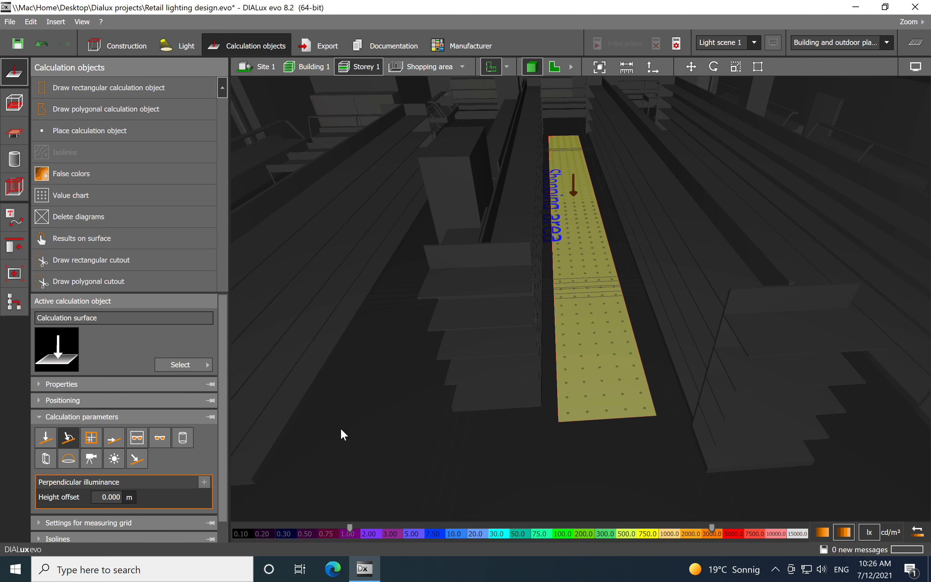
Step: Return to the floor plan and delete the visual task area between the two uppermost long shelf rows
{"action": "left_click", "coordinate": [554, 67]}
{"action": "scroll", "coordinate": [502, 188], "scroll_direction": "down", "scroll_amount": 2}
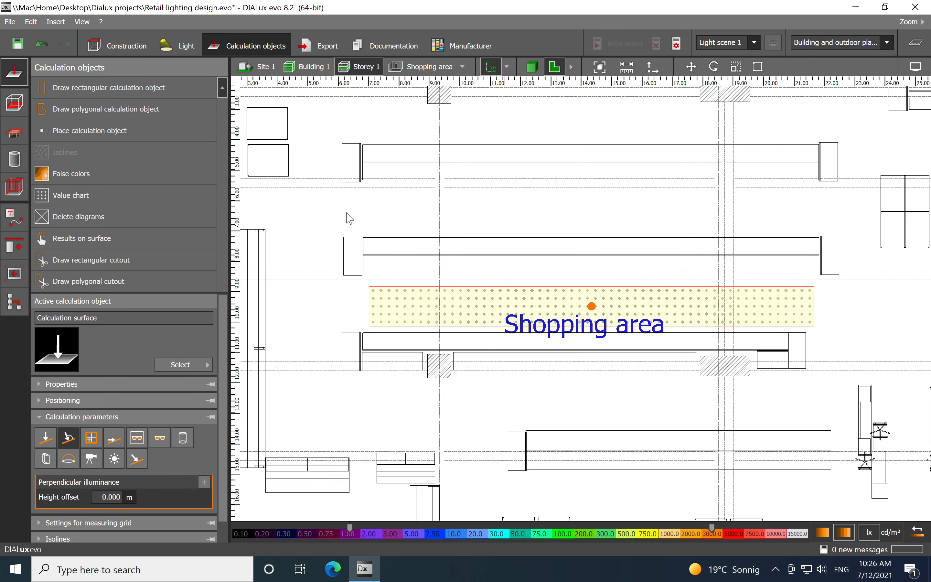
{"action": "left_click", "coordinate": [16, 134]}
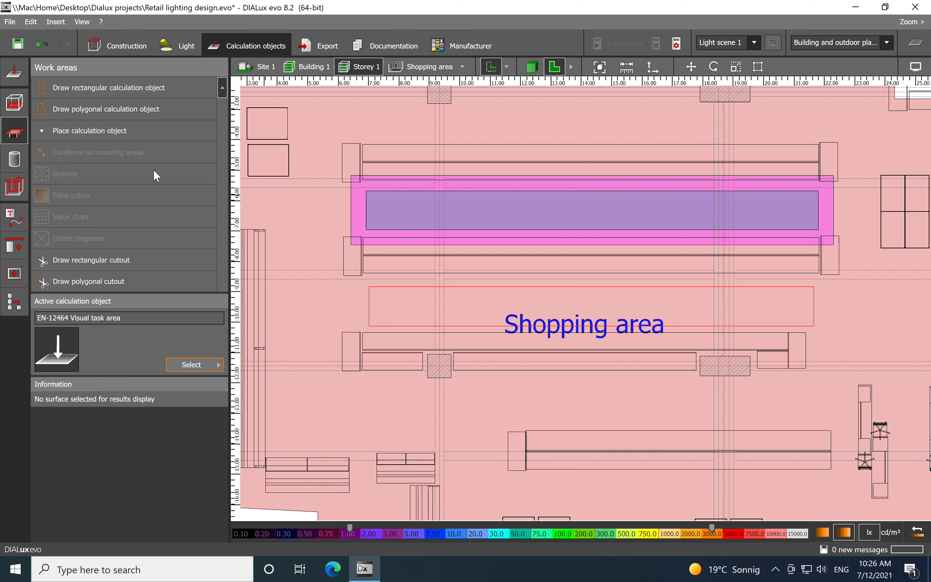
{"action": "left_click", "coordinate": [408, 214]}
{"action": "right_click", "coordinate": [405, 209]}
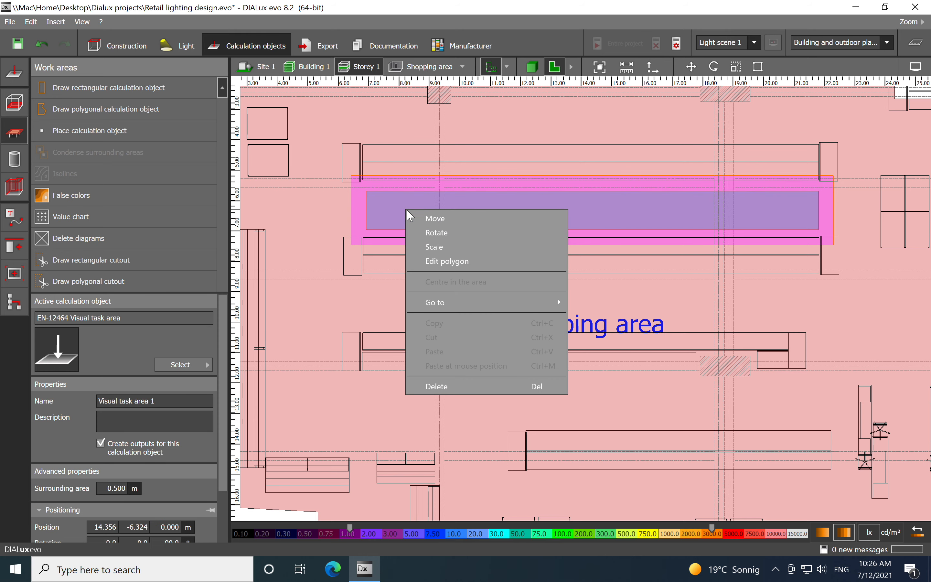
{"action": "left_click", "coordinate": [445, 387]}
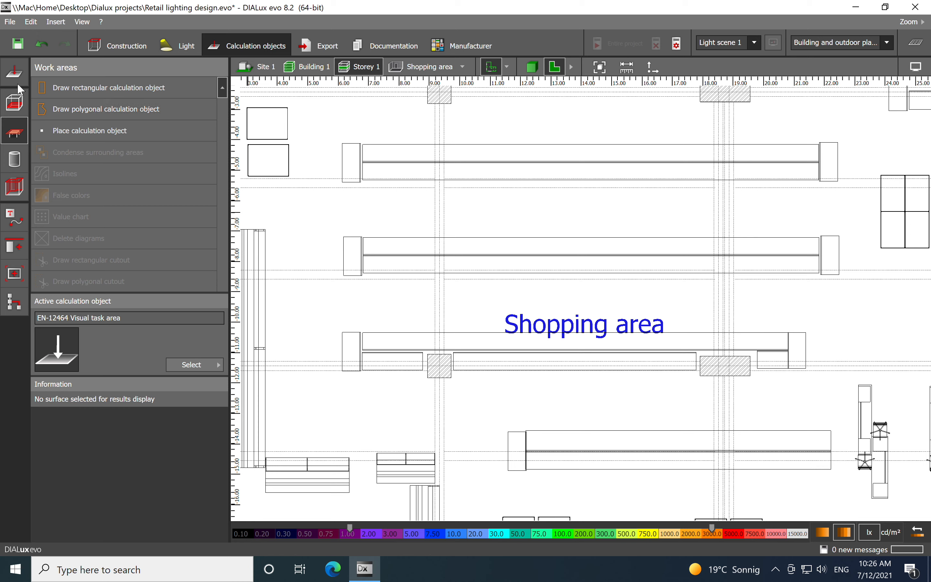
Step: Move the calculation surface from the Shopping area aisle up into the aisle between the two uppermost long shelf rows
{"action": "left_click", "coordinate": [14, 72]}
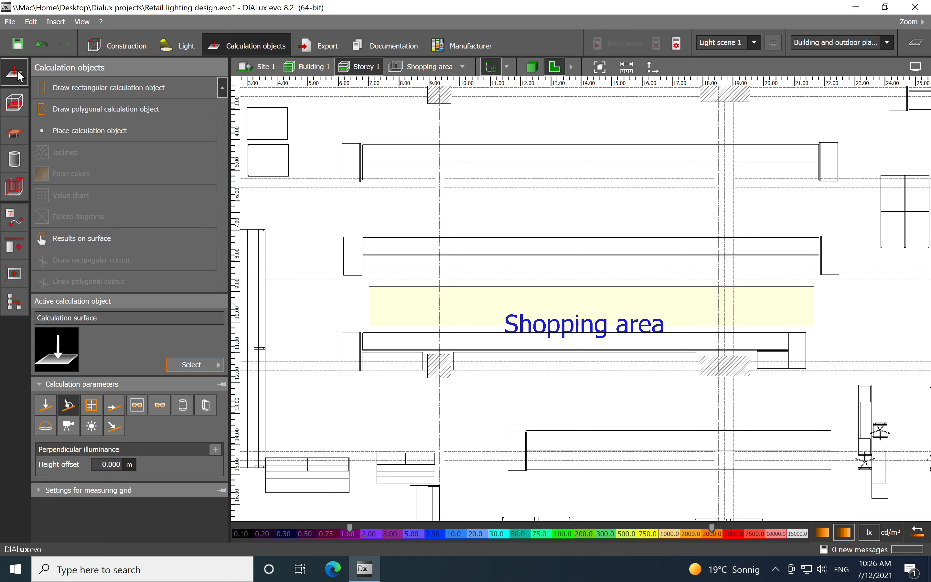
{"action": "left_click", "coordinate": [526, 321]}
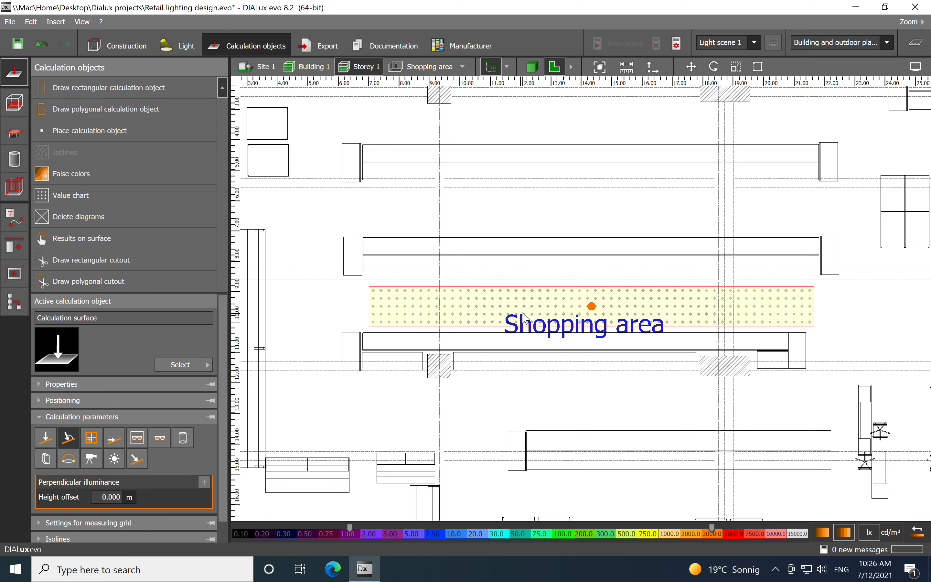
{"action": "right_click", "coordinate": [576, 307]}
{"action": "left_click", "coordinate": [588, 314]}
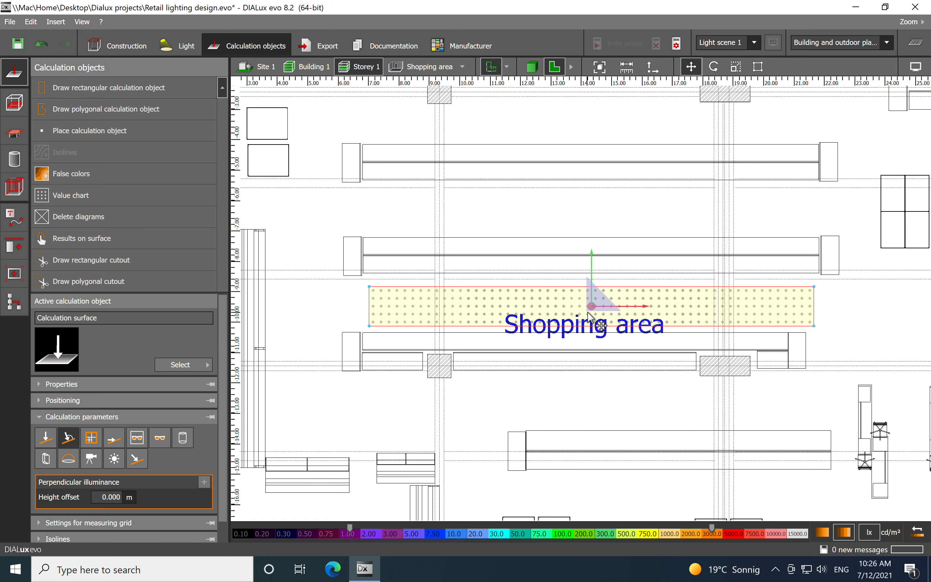
{"action": "left_click_drag", "start_coordinate": [592, 307], "coordinate": [589, 215]}
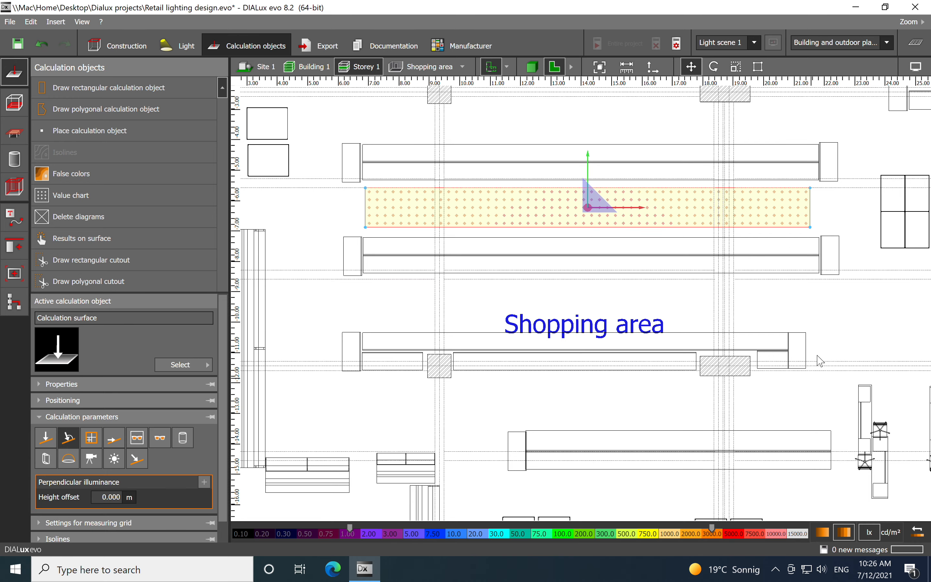
{"action": "scroll", "coordinate": [839, 221], "scroll_direction": "up", "scroll_amount": 2}
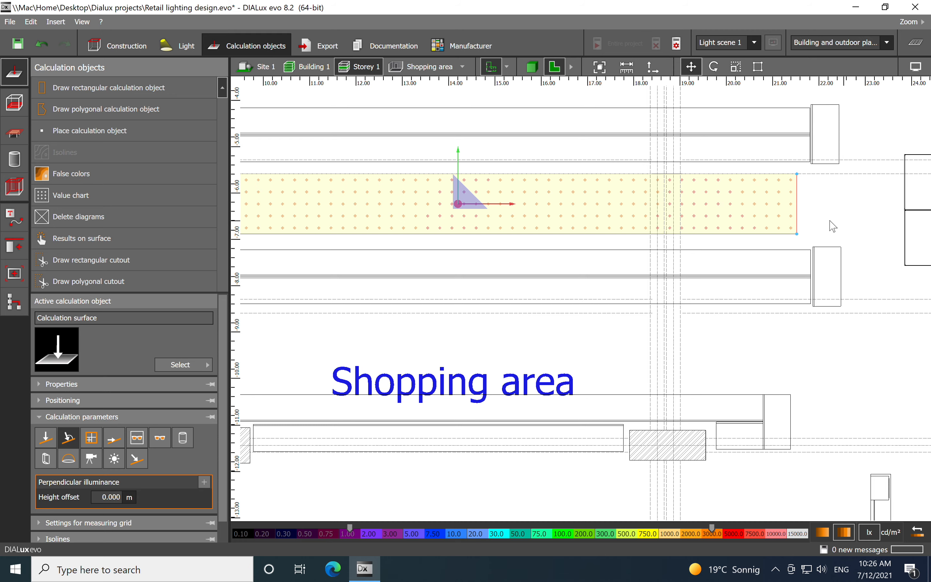
Step: Scale the calculation surface between the two uppermost long shelf rows slightly wider toward the second row
{"action": "left_click", "coordinate": [827, 233]}
{"action": "scroll", "coordinate": [827, 233], "scroll_direction": "down", "scroll_amount": 1}
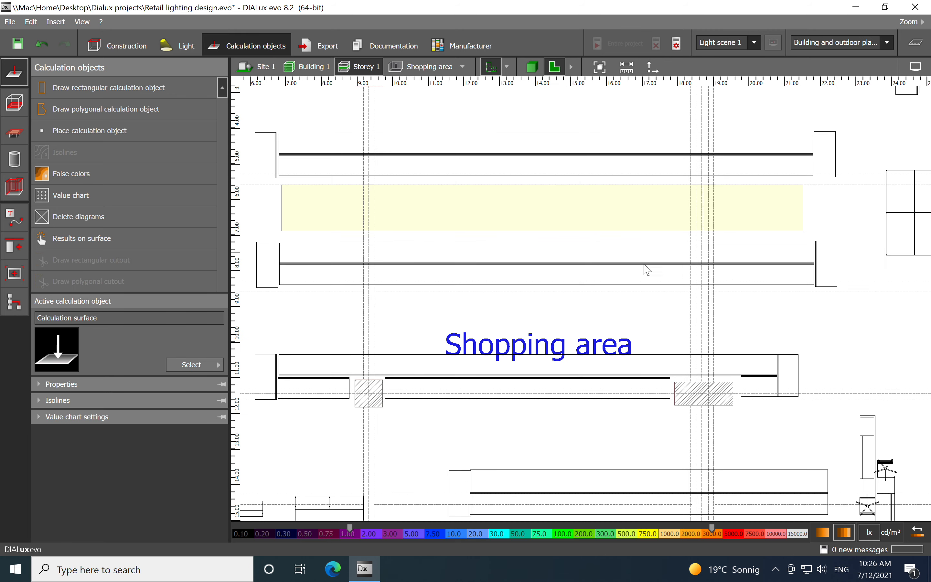
{"action": "left_click", "coordinate": [516, 220]}
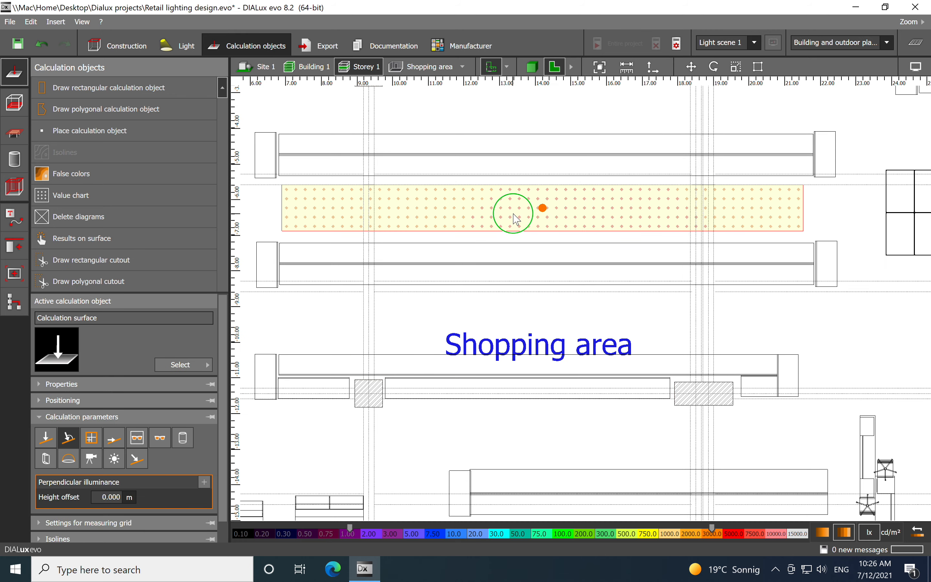
{"action": "right_click", "coordinate": [516, 220]}
{"action": "left_click", "coordinate": [539, 252]}
{"action": "scroll", "coordinate": [482, 240], "scroll_direction": "up", "scroll_amount": 1}
{"action": "left_click_drag", "start_coordinate": [548, 235], "coordinate": [550, 243]}
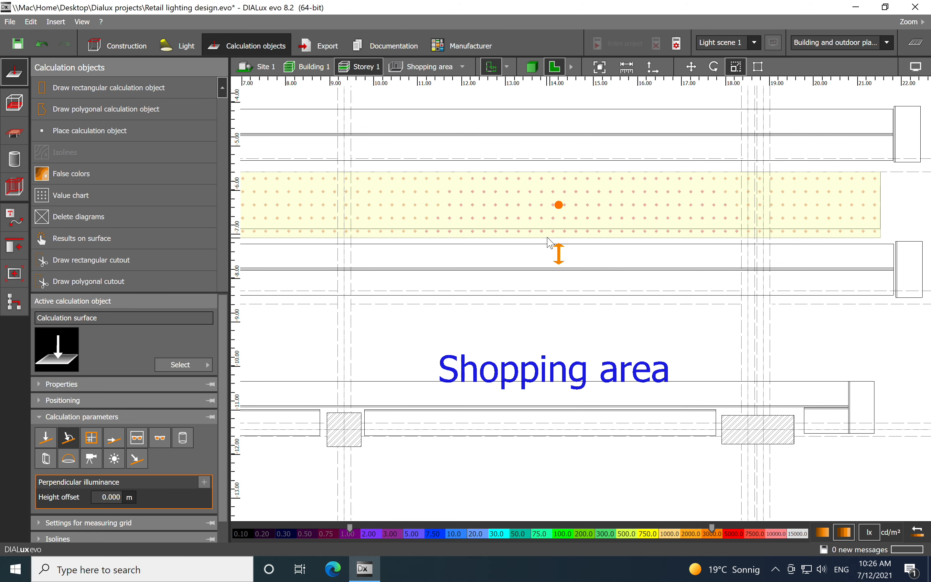
{"action": "left_click", "coordinate": [906, 211]}
{"action": "scroll", "coordinate": [853, 241], "scroll_direction": "down", "scroll_amount": 1}
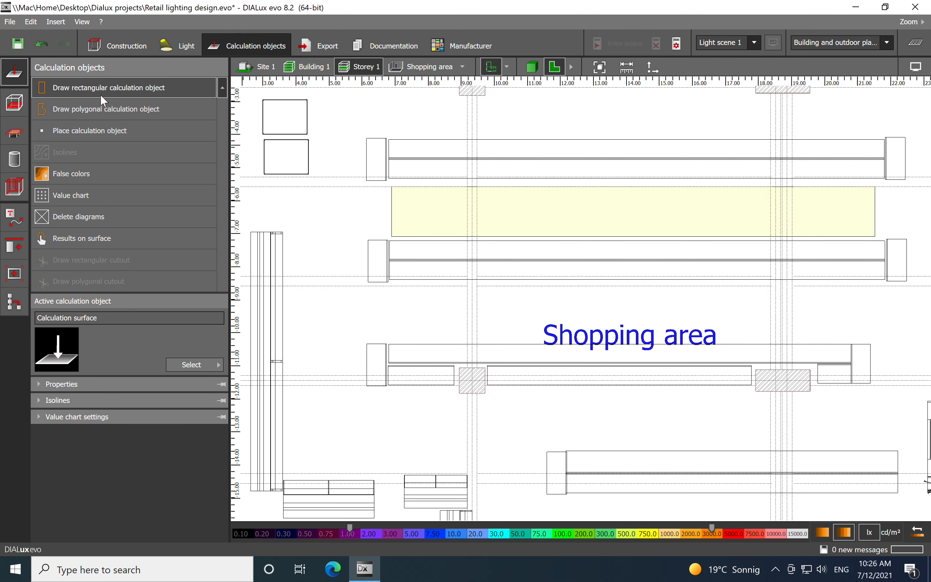
Step: Draw a rectangular calculation surface about 0.87 by 14.8 m in the aisle between the second and third long shelf rows
{"action": "left_click", "coordinate": [90, 130]}
{"action": "middle_click_drag", "start_coordinate": [399, 325], "coordinate": [377, 262]}
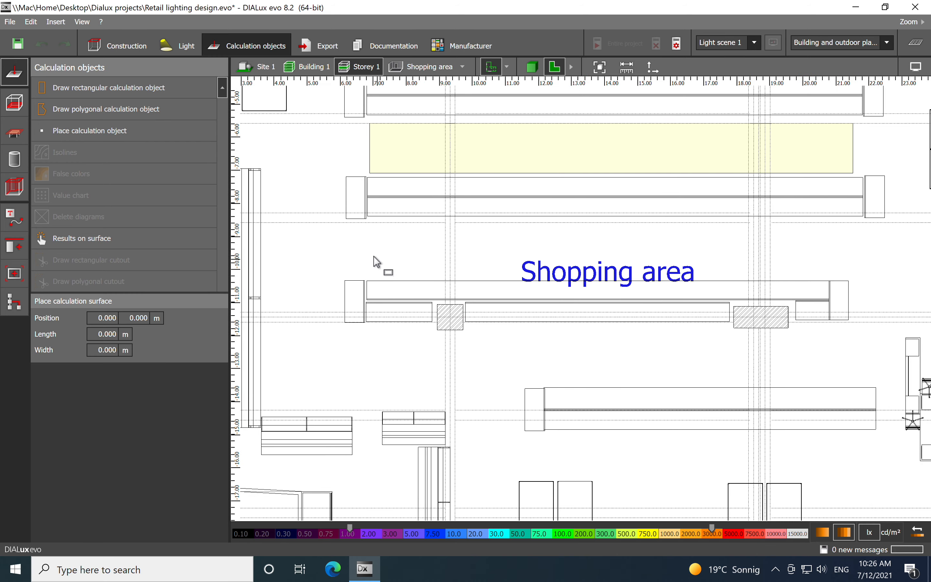
{"action": "scroll", "coordinate": [376, 263], "scroll_direction": "up", "scroll_amount": 2}
{"action": "left_click", "coordinate": [374, 219]}
{"action": "left_click", "coordinate": [374, 262]}
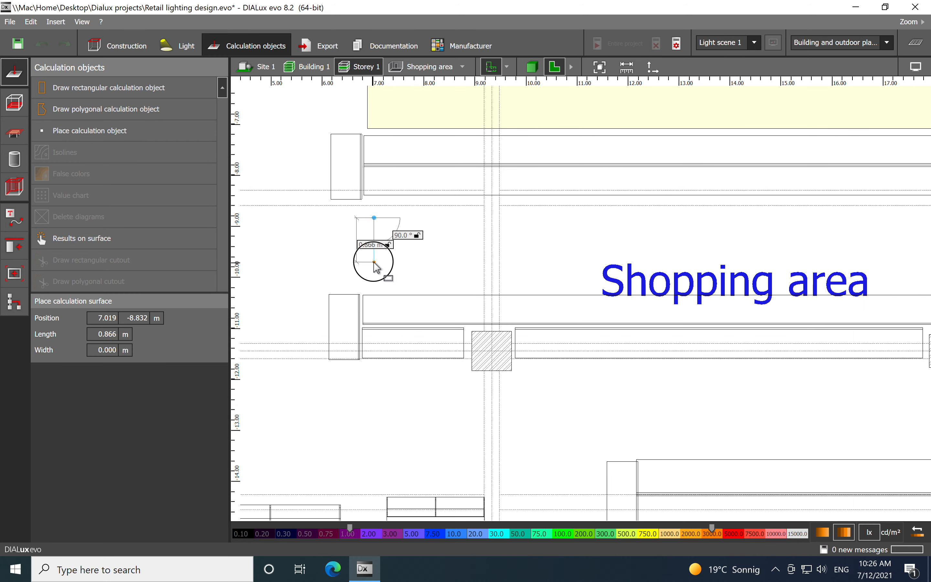
{"action": "scroll", "coordinate": [530, 271], "scroll_direction": "down", "scroll_amount": 3}
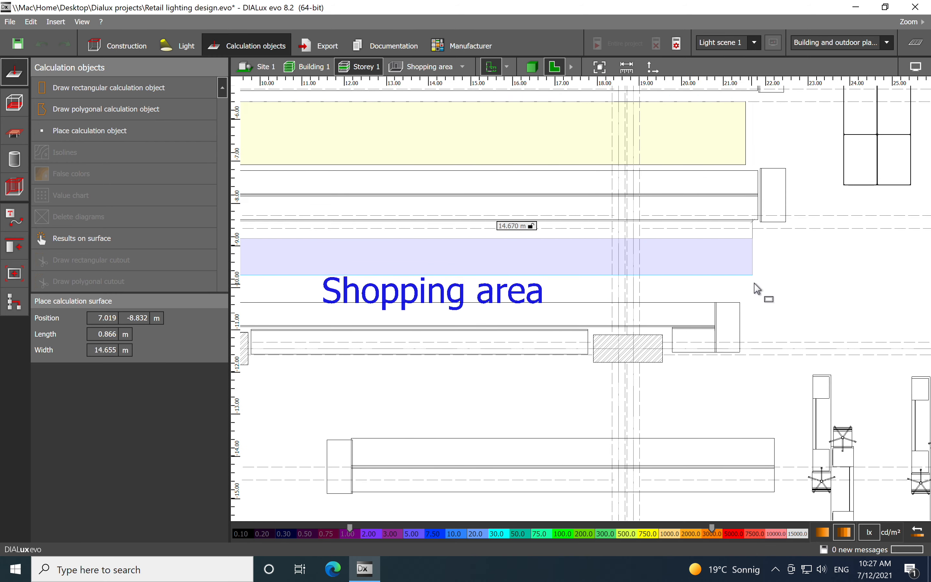
{"action": "left_click", "coordinate": [758, 288]}
{"action": "scroll", "coordinate": [718, 288], "scroll_direction": "down", "scroll_amount": 2}
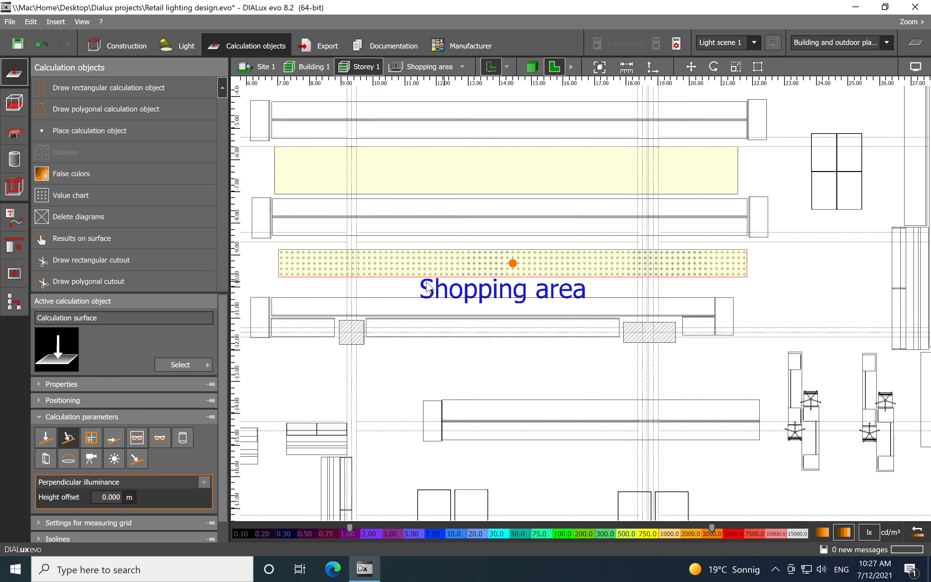
Step: Stand the new calculation surface upright by setting its second rotation value to 90°
{"action": "scroll", "coordinate": [420, 311], "scroll_direction": "up", "scroll_amount": 2}
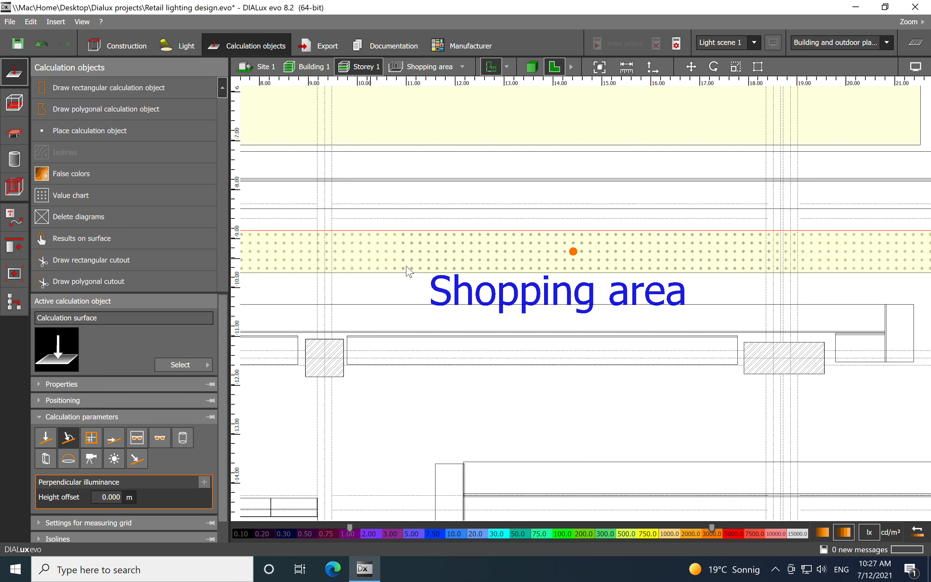
{"action": "left_click", "coordinate": [40, 415]}
{"action": "left_click", "coordinate": [39, 401]}
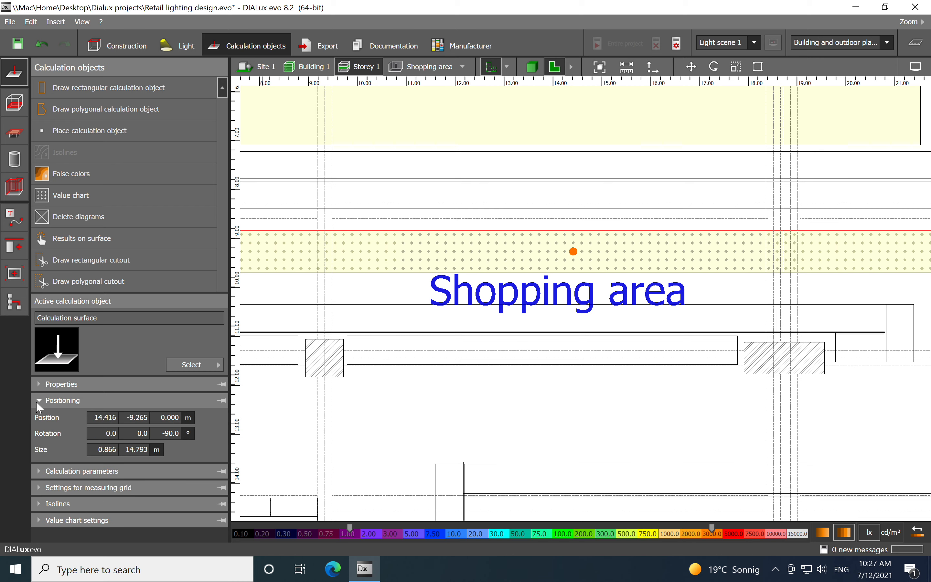
{"action": "left_click", "coordinate": [148, 449]}
{"action": "left_click", "coordinate": [141, 436]}
{"action": "left_click", "coordinate": [103, 433]}
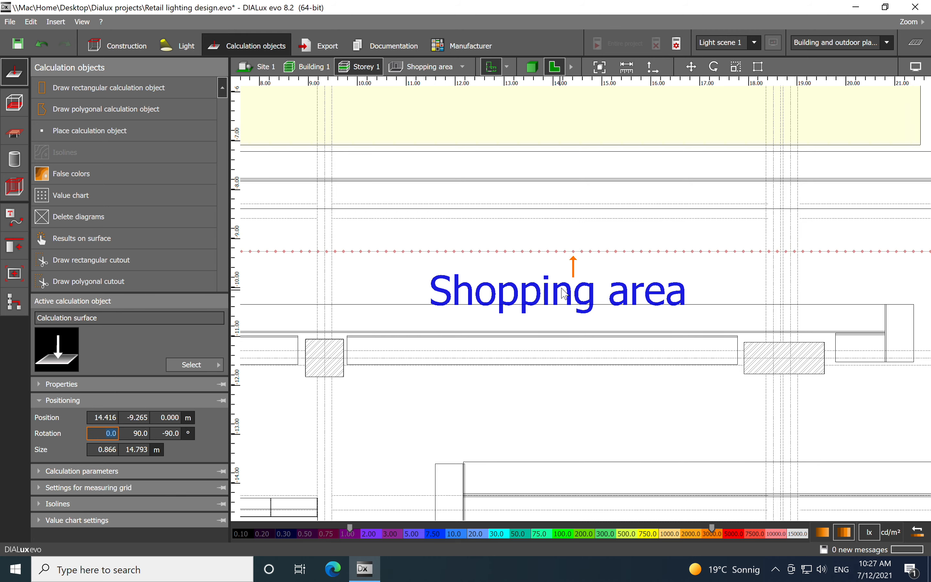
Step: Move the upright calculation surface from the Shopping area aisle up to the aisle-side edge of the uppermost long shelf row
{"action": "scroll", "coordinate": [562, 300], "scroll_direction": "down", "scroll_amount": 2}
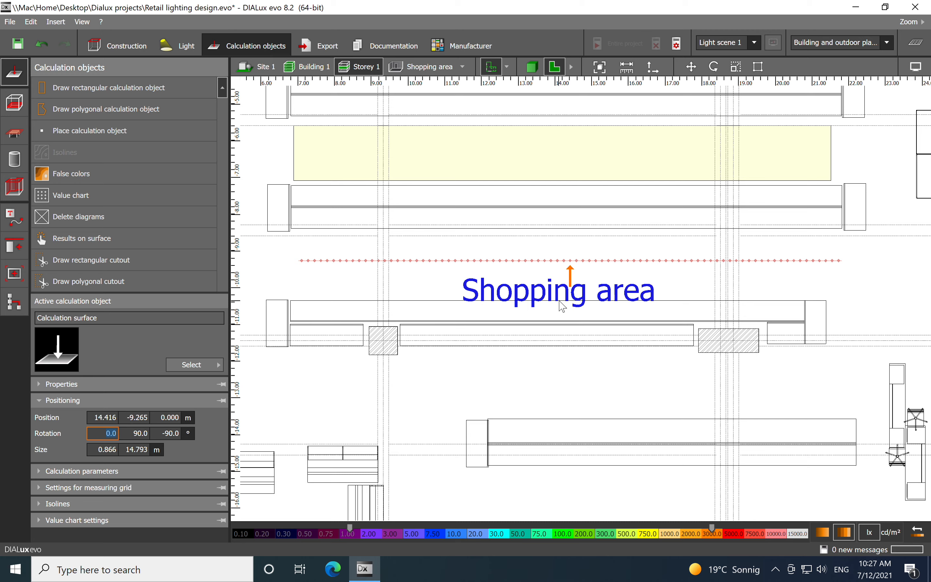
{"action": "right_click_drag", "start_coordinate": [608, 231], "coordinate": [609, 321]}
{"action": "scroll", "coordinate": [610, 322], "scroll_direction": "up", "scroll_amount": 3}
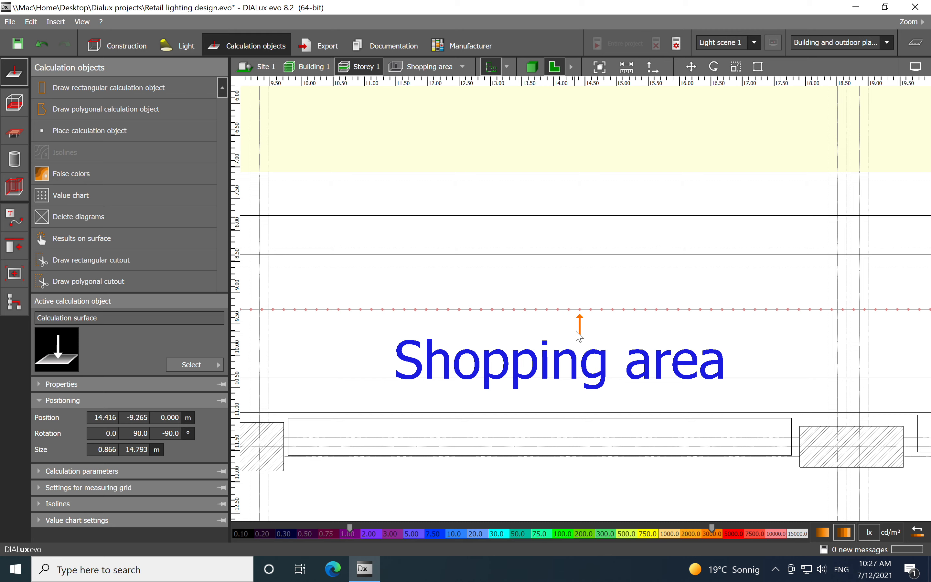
{"action": "scroll", "coordinate": [580, 331], "scroll_direction": "up", "scroll_amount": 2}
{"action": "left_click", "coordinate": [576, 318]}
{"action": "left_click_drag", "start_coordinate": [572, 311], "coordinate": [563, 308]}
{"action": "left_click", "coordinate": [581, 312]}
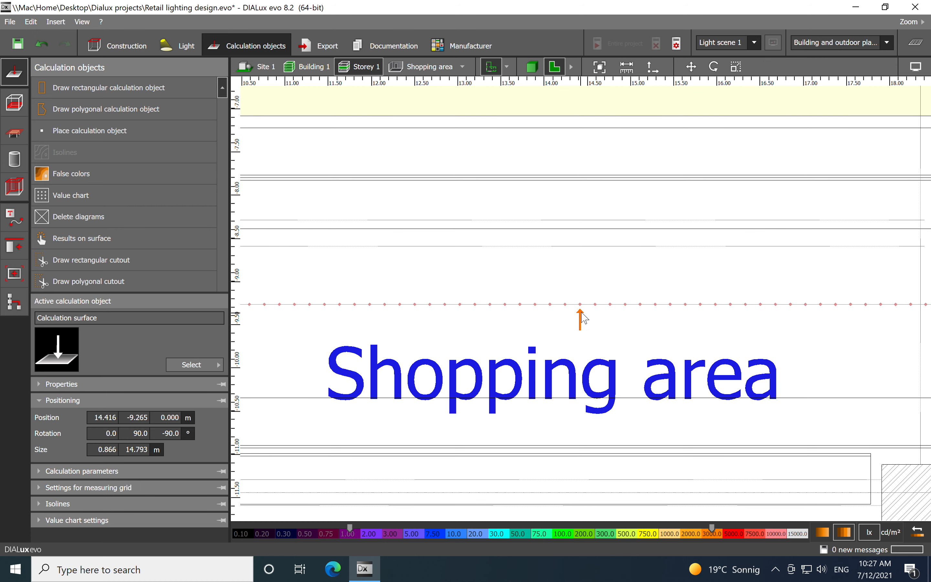
{"action": "right_click", "coordinate": [575, 309]}
{"action": "key", "text": "Delete"}
{"action": "left_click_drag", "start_coordinate": [594, 315], "coordinate": [575, 304]}
{"action": "right_click", "coordinate": [568, 307]}
{"action": "left_click", "coordinate": [581, 314]}
{"action": "scroll", "coordinate": [581, 312], "scroll_direction": "down", "scroll_amount": 5}
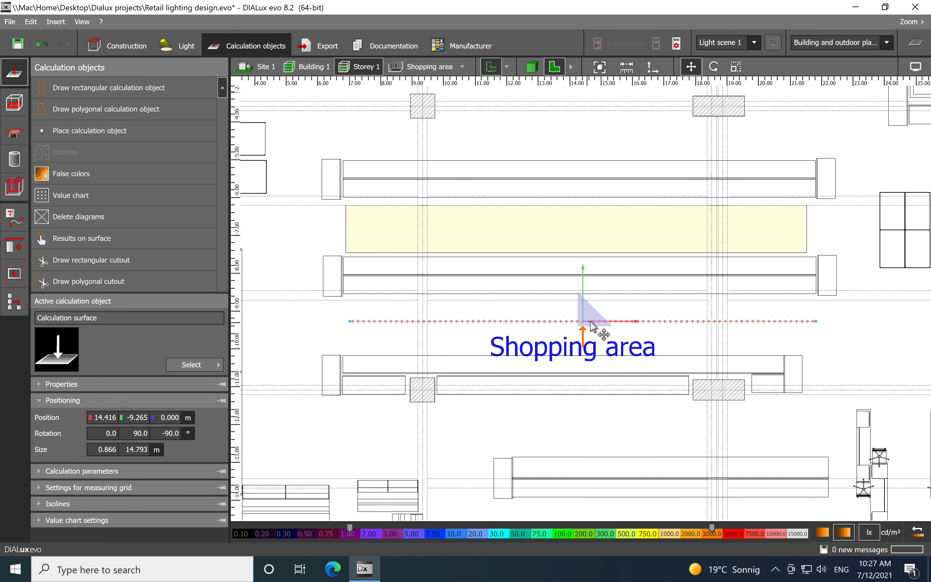
{"action": "scroll", "coordinate": [628, 337], "scroll_direction": "down", "scroll_amount": 1}
{"action": "left_click_drag", "start_coordinate": [593, 343], "coordinate": [585, 221]}
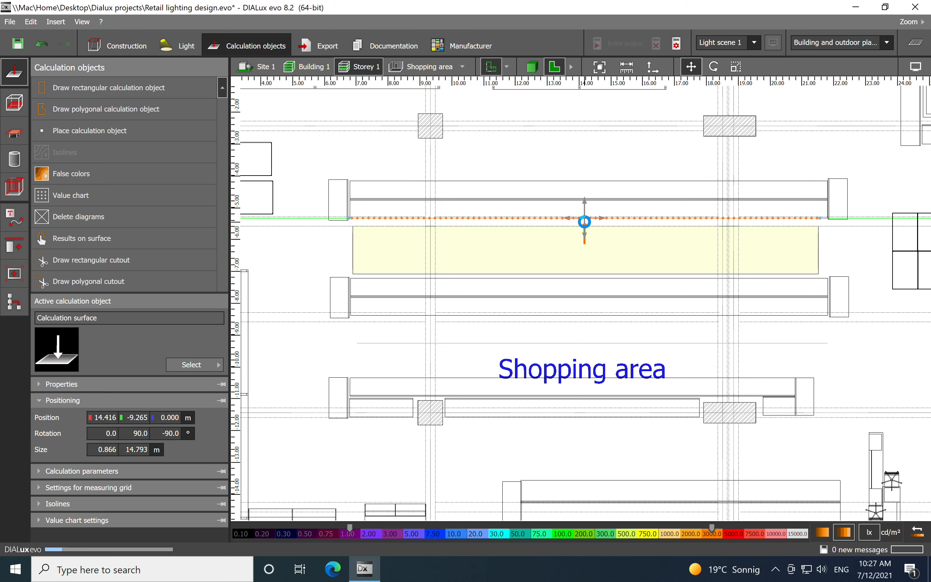
Step: Fine-tune the upright surface's position just in front of the uppermost shelf row, at about 14.24 and -5.41 m
{"action": "scroll", "coordinate": [593, 229], "scroll_direction": "up", "scroll_amount": 10}
{"action": "scroll", "coordinate": [613, 207], "scroll_direction": "up", "scroll_amount": 2}
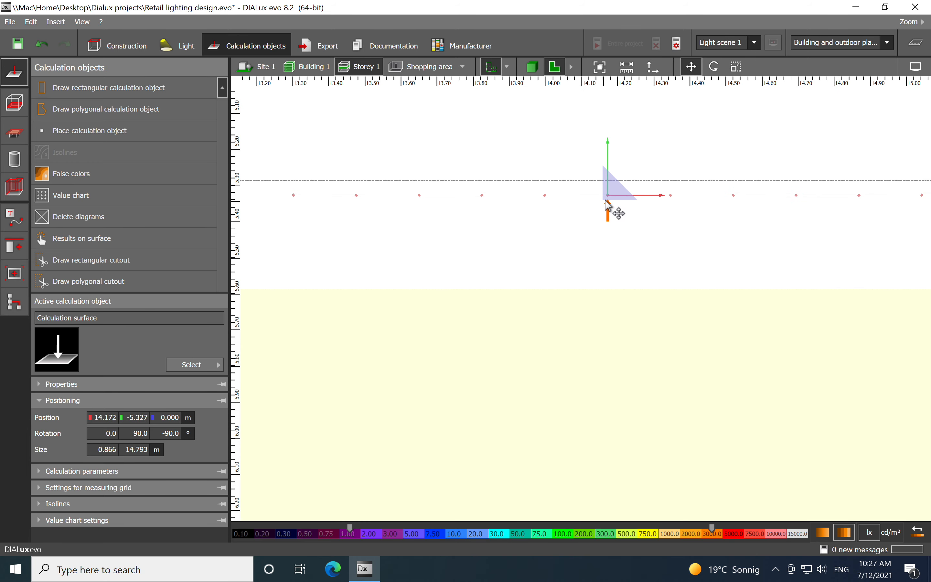
{"action": "left_click_drag", "start_coordinate": [607, 199], "coordinate": [608, 231]}
{"action": "scroll", "coordinate": [565, 245], "scroll_direction": "down", "scroll_amount": 10}
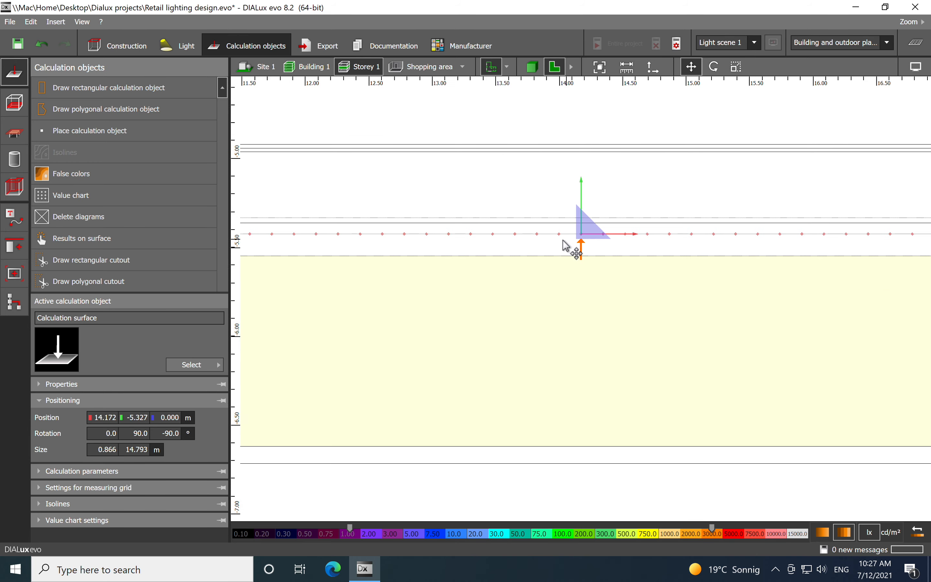
{"action": "scroll", "coordinate": [588, 246], "scroll_direction": "up", "scroll_amount": 8}
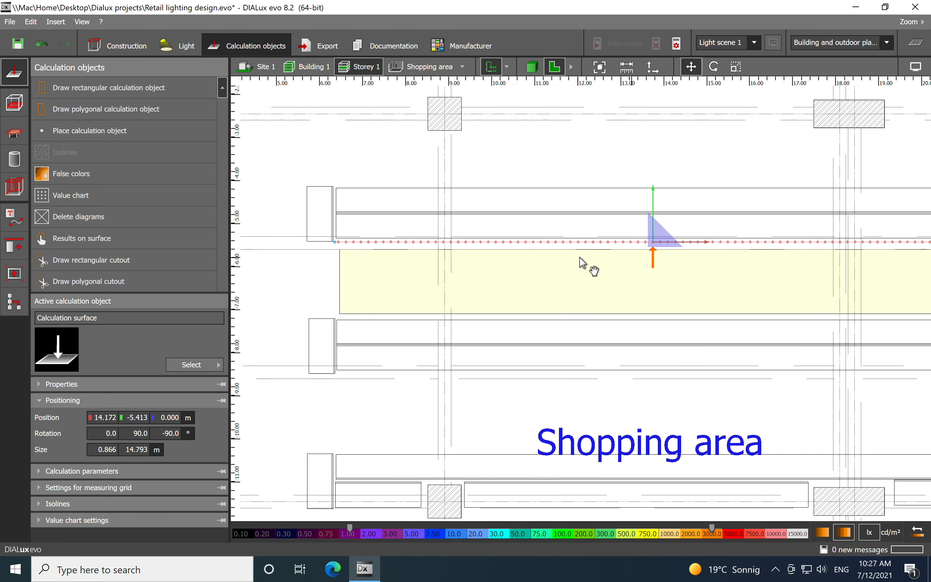
{"action": "left_click_drag", "start_coordinate": [580, 240], "coordinate": [591, 240]}
{"action": "scroll", "coordinate": [554, 246], "scroll_direction": "down", "scroll_amount": 3}
{"action": "scroll", "coordinate": [552, 246], "scroll_direction": "down", "scroll_amount": 4}
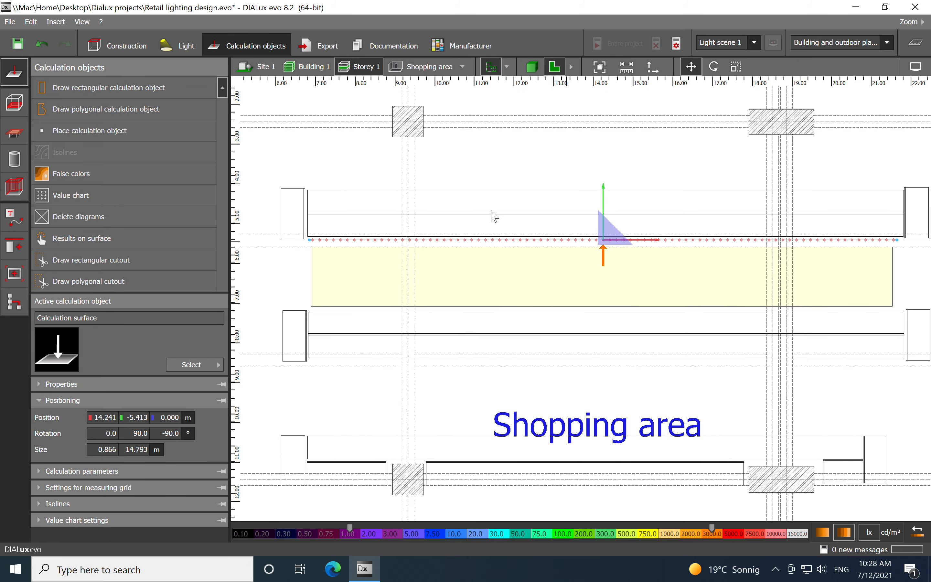
Step: Check the upright calculation surface in the 3D view and set its height dimension to 1.6 m
{"action": "left_click", "coordinate": [534, 68]}
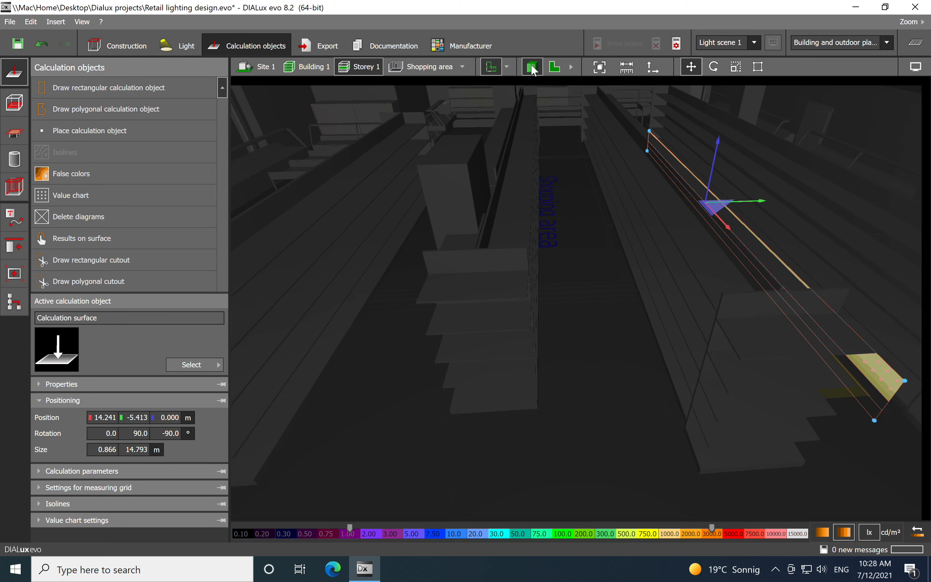
{"action": "middle_click_drag", "start_coordinate": [516, 274], "coordinate": [418, 275]}
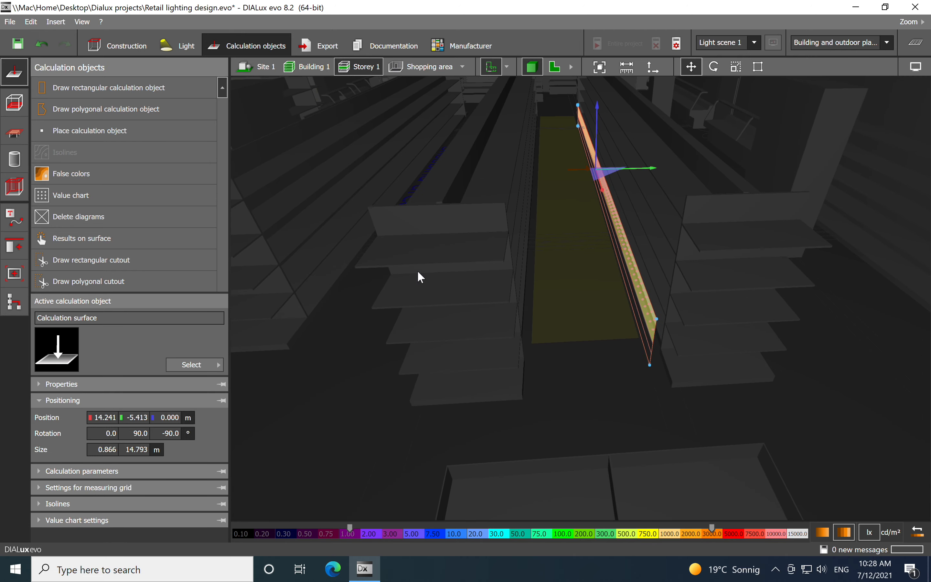
{"action": "scroll", "coordinate": [642, 357], "scroll_direction": "up", "scroll_amount": 3}
{"action": "scroll", "coordinate": [685, 319], "scroll_direction": "down", "scroll_amount": 1}
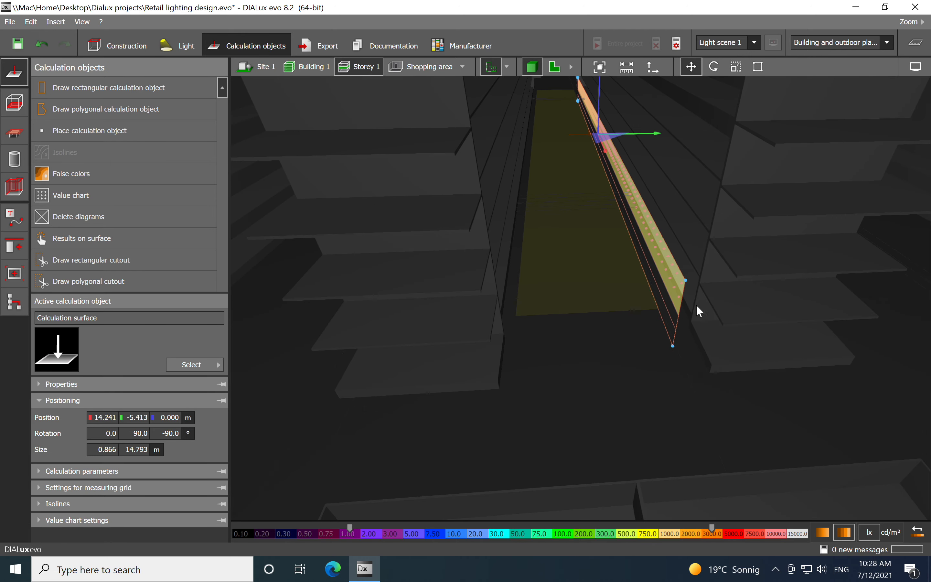
{"action": "scroll", "coordinate": [538, 277], "scroll_direction": "down", "scroll_amount": 2}
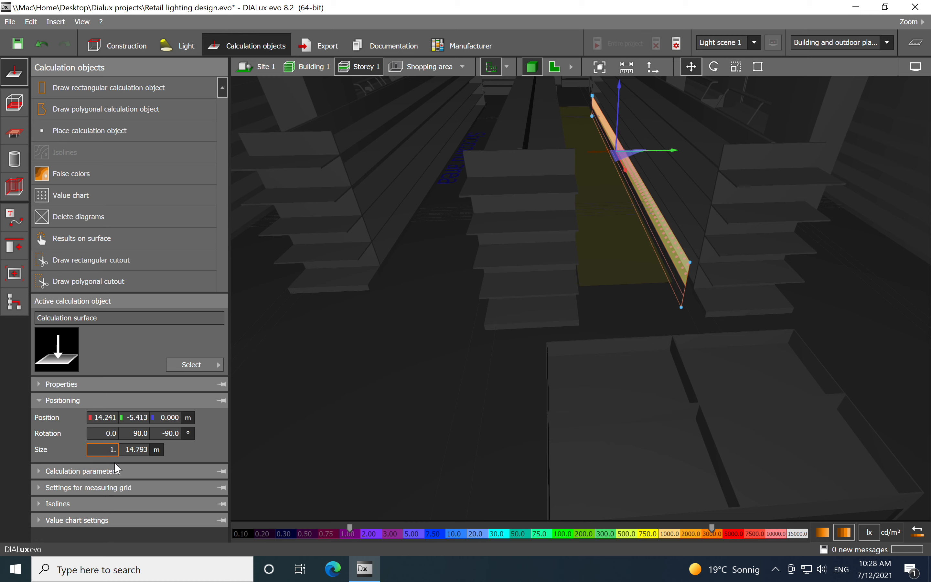
{"action": "left_click", "coordinate": [136, 449]}
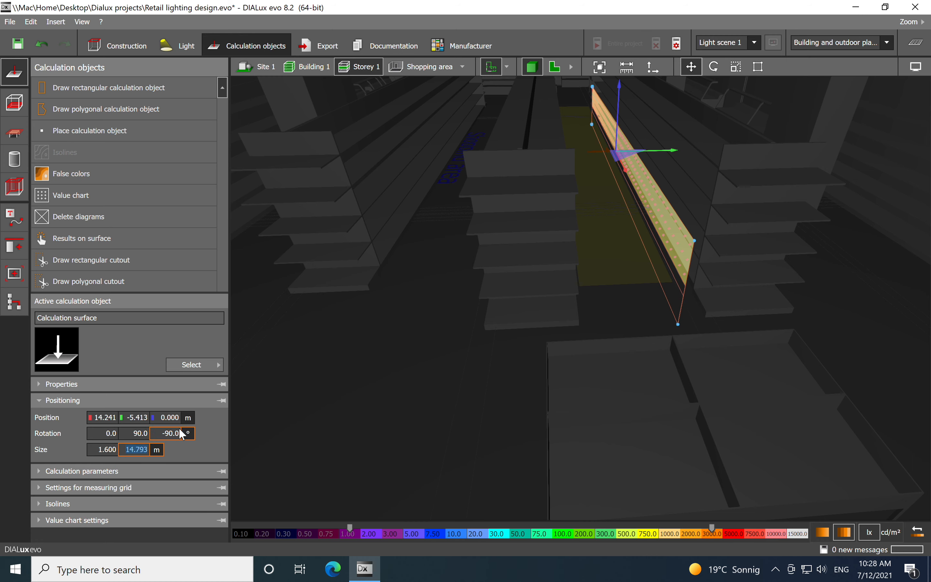
Step: Try a vertical position of 1.3 m for the upright surface, settle on 1.2 m and check it against the shelf front
{"action": "left_click", "coordinate": [183, 420]}
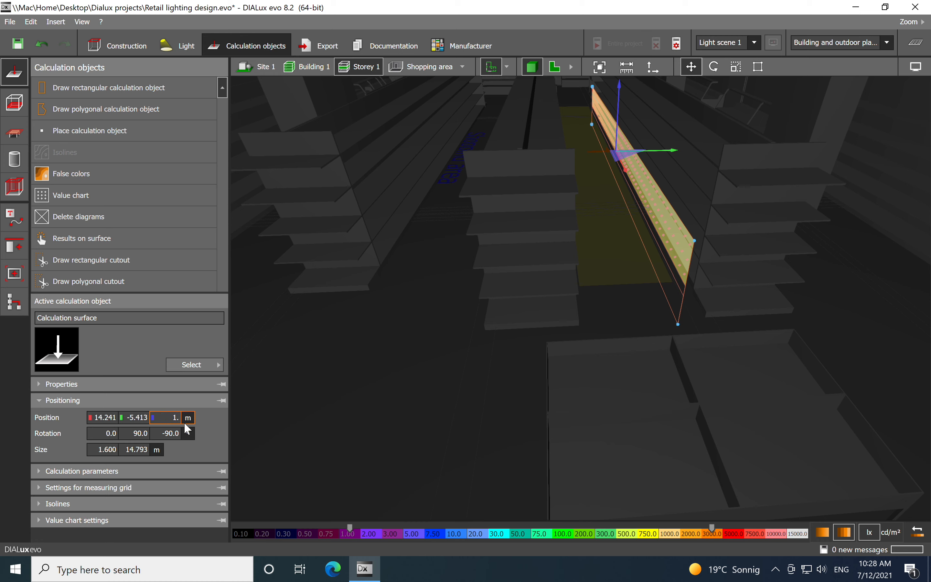
{"action": "type", "text": "1.3"}
{"action": "left_click", "coordinate": [108, 450]}
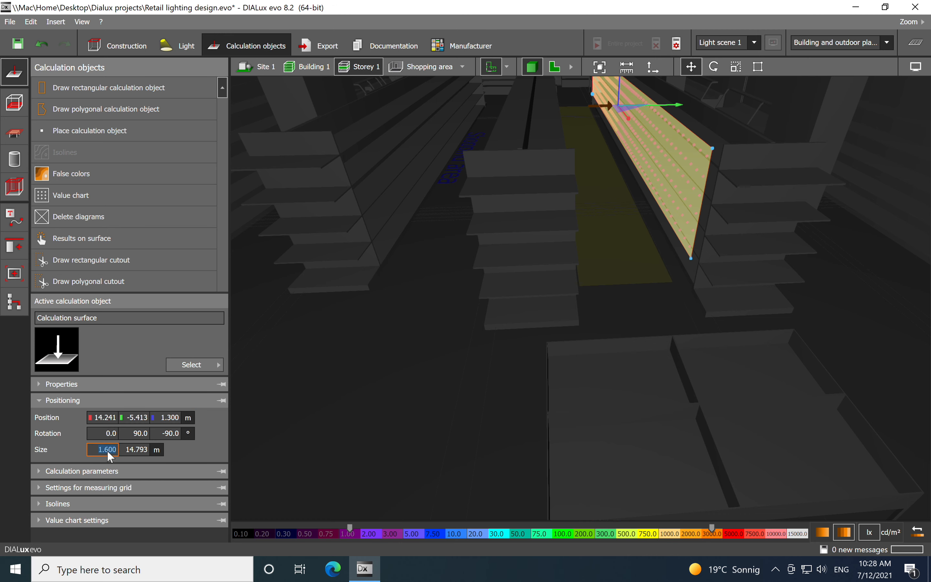
{"action": "left_click", "coordinate": [177, 418]}
{"action": "left_click", "coordinate": [109, 451]}
{"action": "left_click_drag", "start_coordinate": [570, 337], "coordinate": [700, 323]}
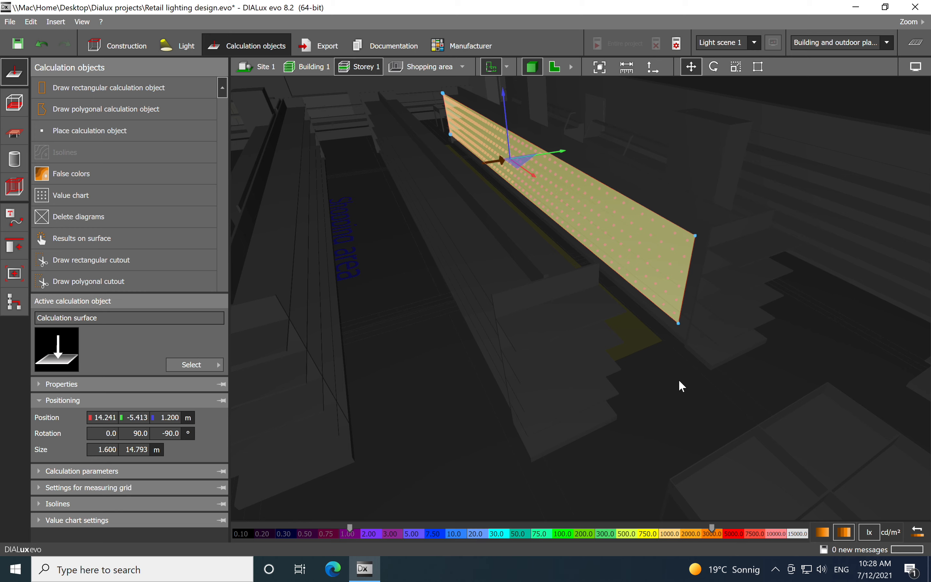
{"action": "right_click_drag", "start_coordinate": [461, 295], "coordinate": [399, 383]}
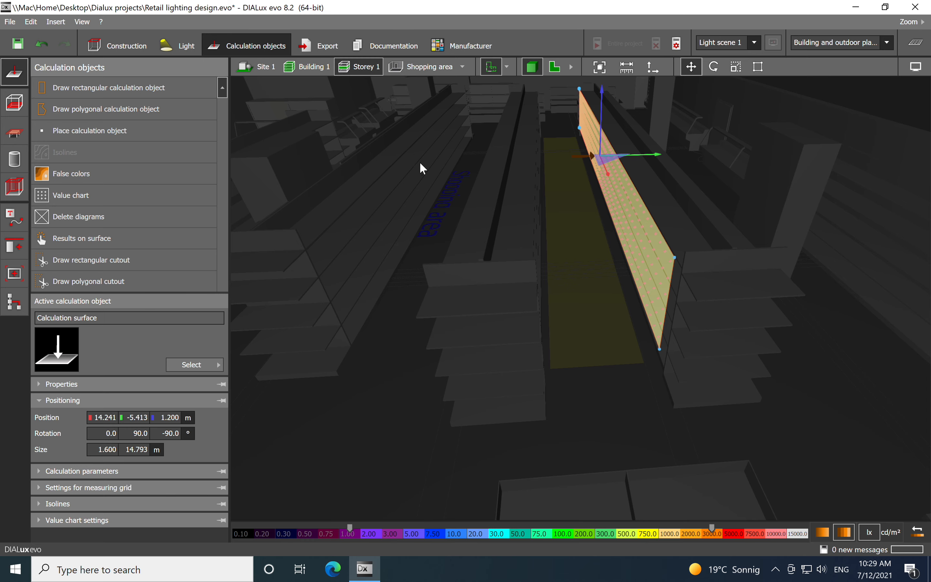
Step: In the floor plan, start a line arrangement of luminaires midway between the two uppermost long shelf rows, level with their left ends
{"action": "left_click", "coordinate": [167, 46]}
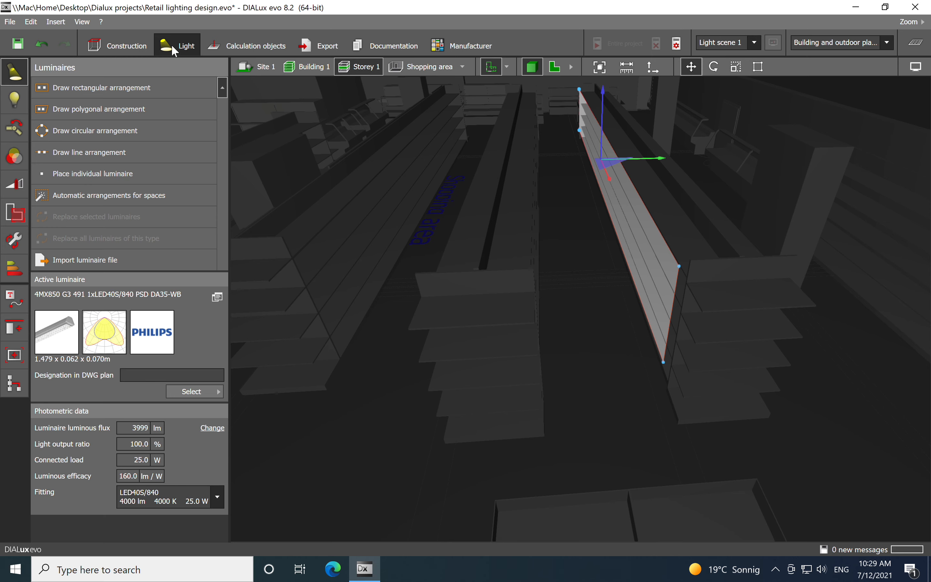
{"action": "left_click", "coordinate": [555, 67]}
{"action": "scroll", "coordinate": [485, 173], "scroll_direction": "down", "scroll_amount": 2}
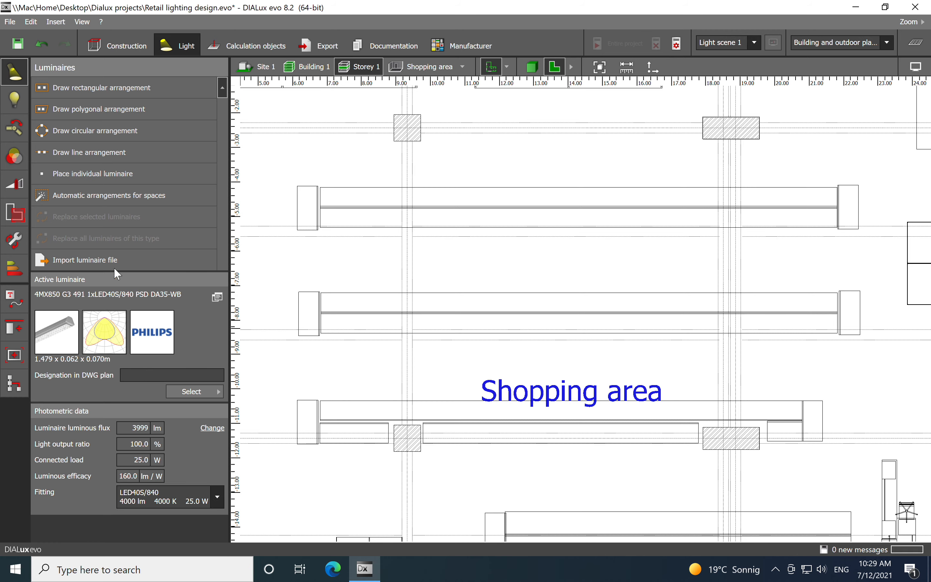
{"action": "left_click", "coordinate": [93, 157]}
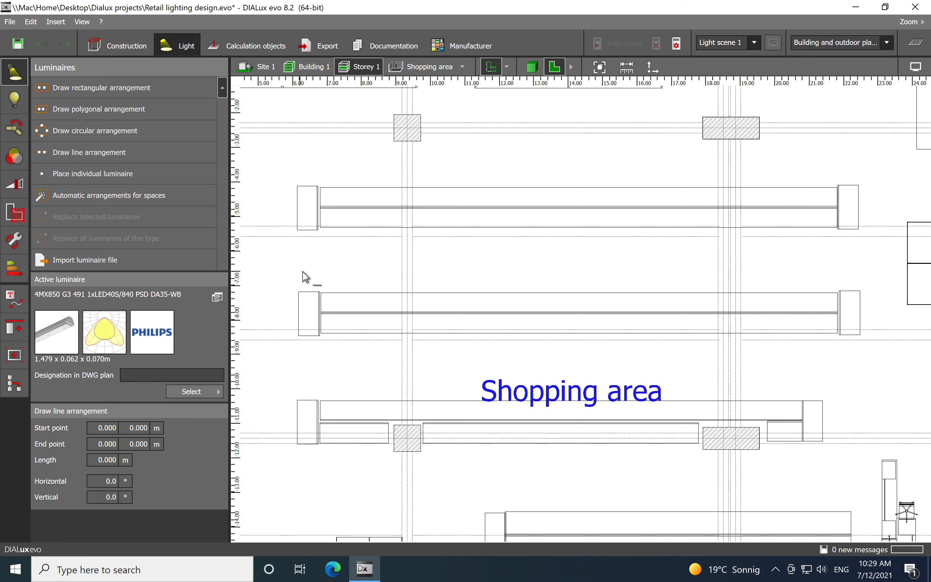
{"action": "scroll", "coordinate": [320, 268], "scroll_direction": "up", "scroll_amount": 1}
{"action": "scroll", "coordinate": [320, 269], "scroll_direction": "up", "scroll_amount": 3}
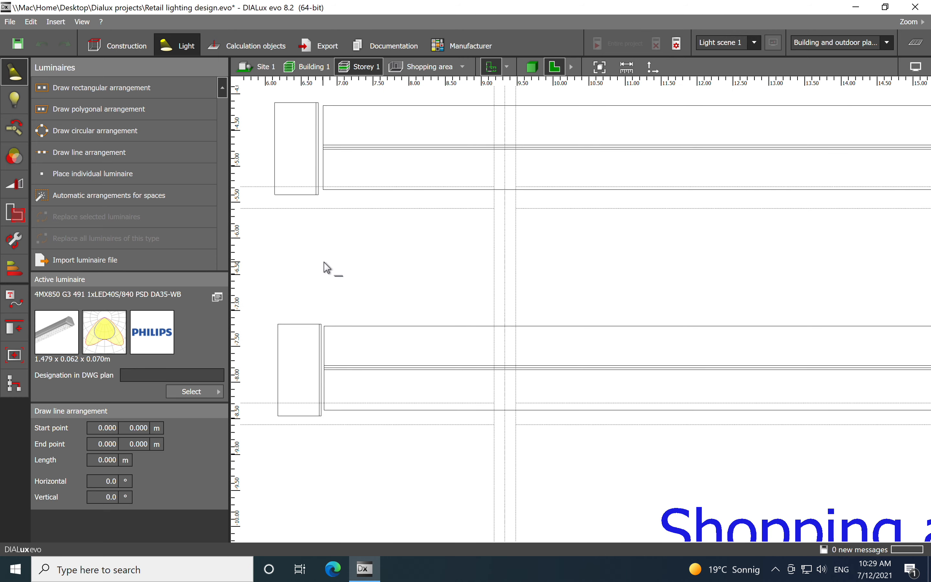
{"action": "left_click", "coordinate": [322, 265]}
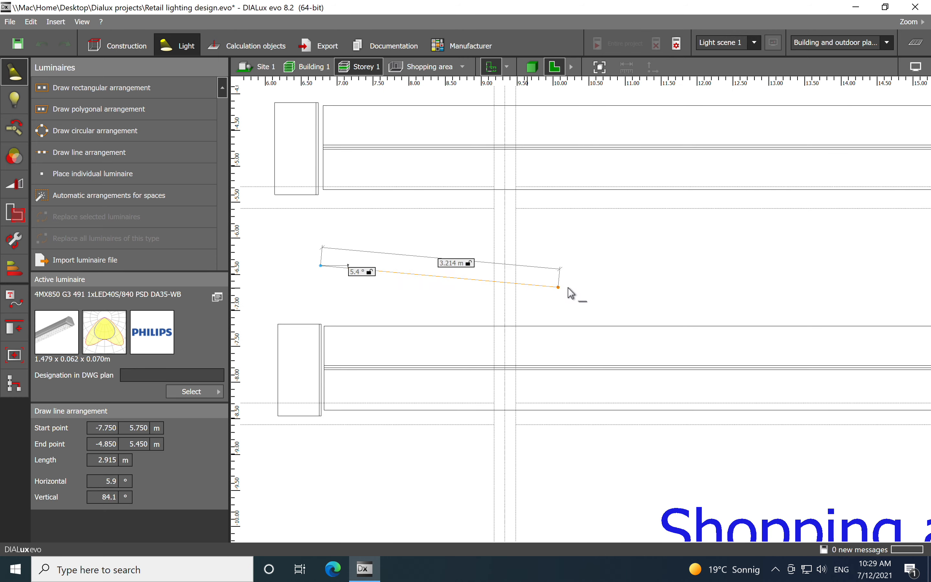
Step: End the luminaire line horizontally at the right ends of the two shelf rows, about 15.04 m long
{"action": "middle_click_drag", "start_coordinate": [580, 292], "coordinate": [455, 292]}
{"action": "scroll", "coordinate": [456, 292], "scroll_direction": "down", "scroll_amount": 2}
{"action": "scroll", "coordinate": [746, 294], "scroll_direction": "up", "scroll_amount": 1}
{"action": "middle_click_drag", "start_coordinate": [746, 293], "coordinate": [548, 294]}
{"action": "middle_click_drag", "start_coordinate": [771, 304], "coordinate": [571, 295]}
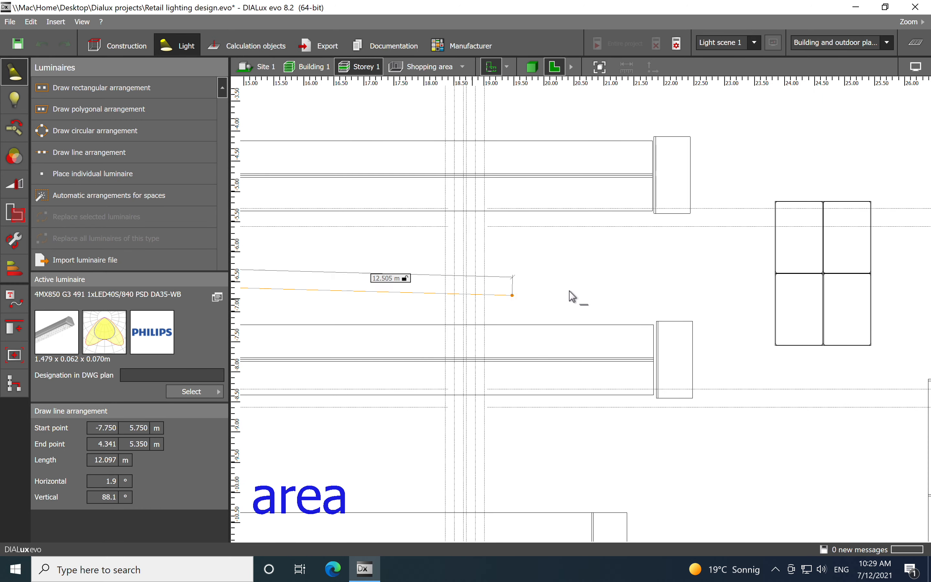
{"action": "scroll", "coordinate": [658, 269], "scroll_direction": "up", "scroll_amount": 1}
{"action": "left_click", "coordinate": [653, 276]}
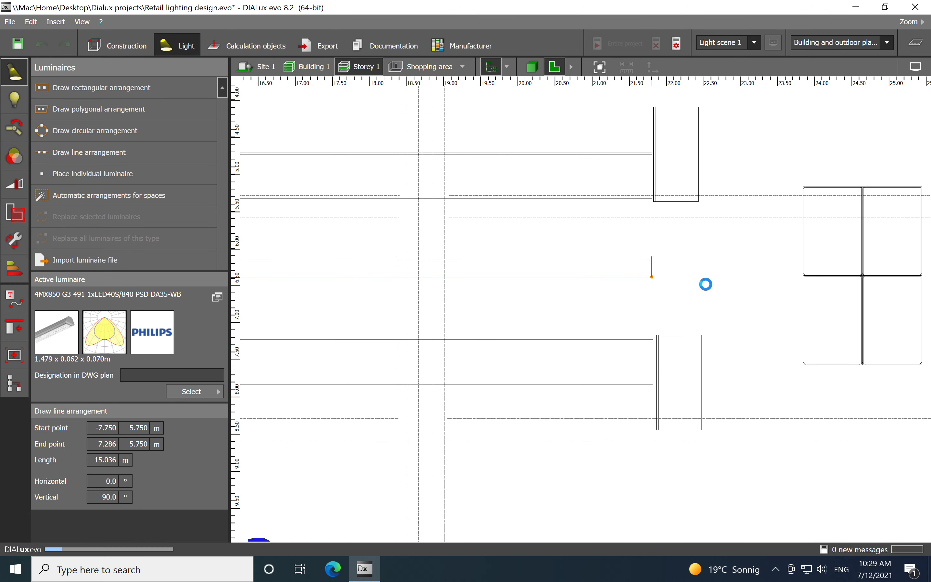
{"action": "scroll", "coordinate": [701, 285], "scroll_direction": "down", "scroll_amount": 3}
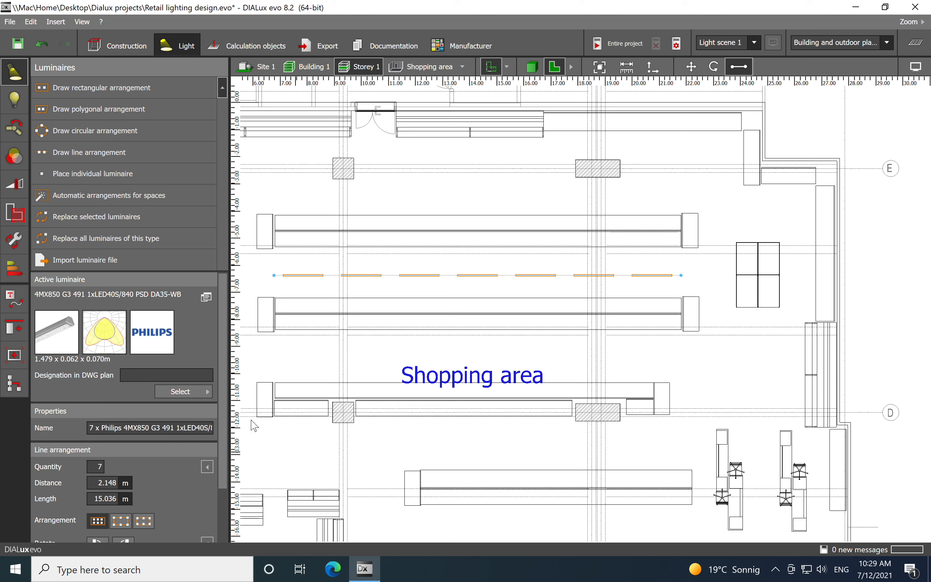
Step: Set the quantity of the aisle's luminaire line to 9
{"action": "scroll", "coordinate": [322, 305], "scroll_direction": "up", "scroll_amount": 3}
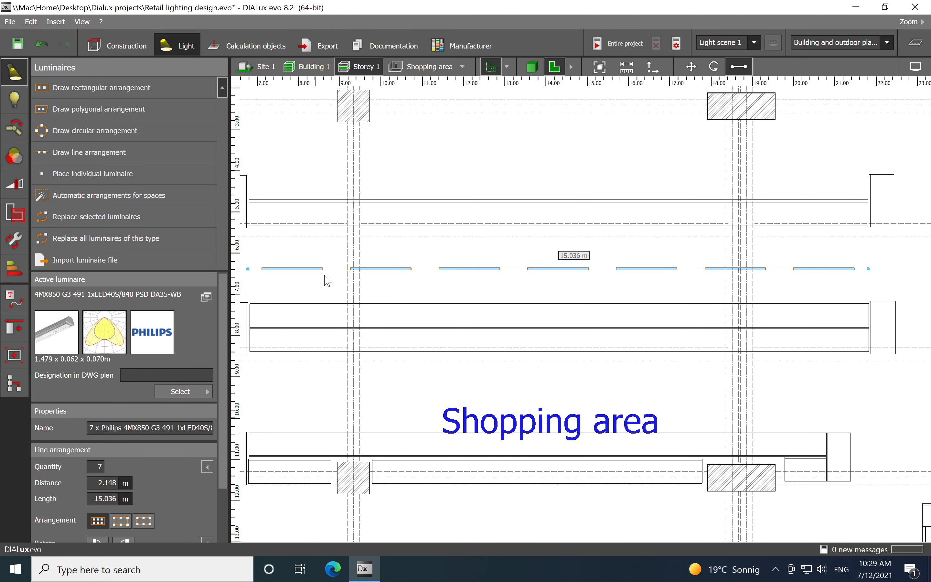
{"action": "middle_click_drag", "start_coordinate": [328, 291], "coordinate": [394, 297]}
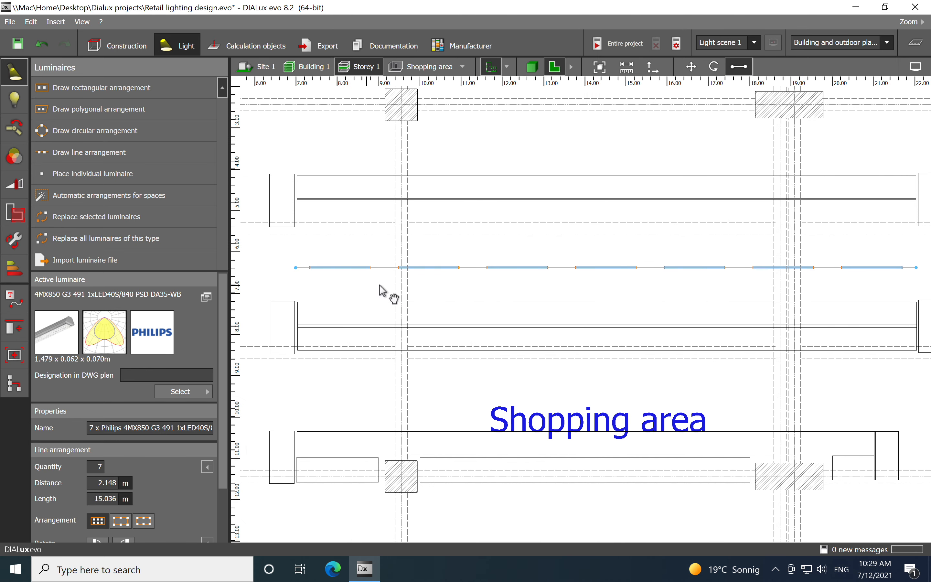
{"action": "scroll", "coordinate": [396, 282], "scroll_direction": "up", "scroll_amount": 2}
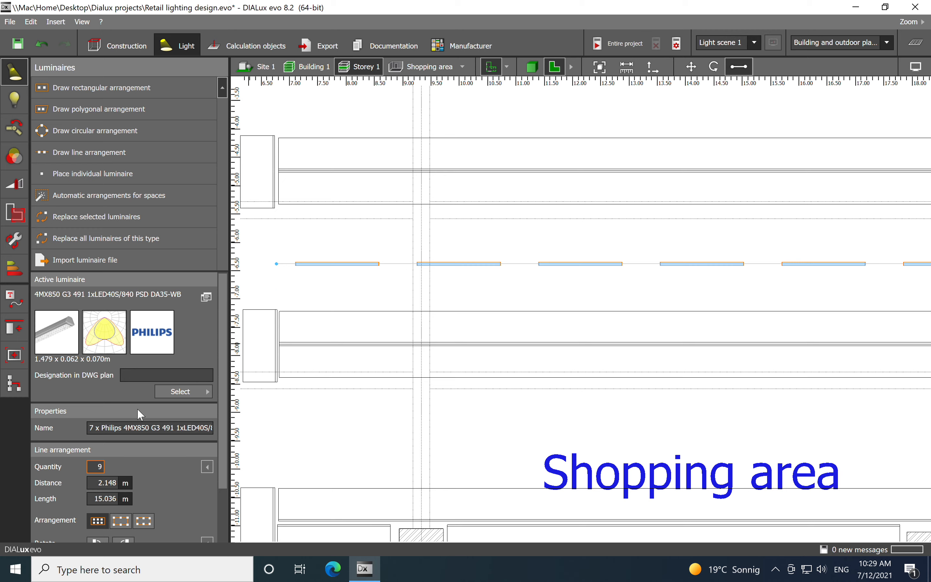
{"action": "key", "text": "Tab"}
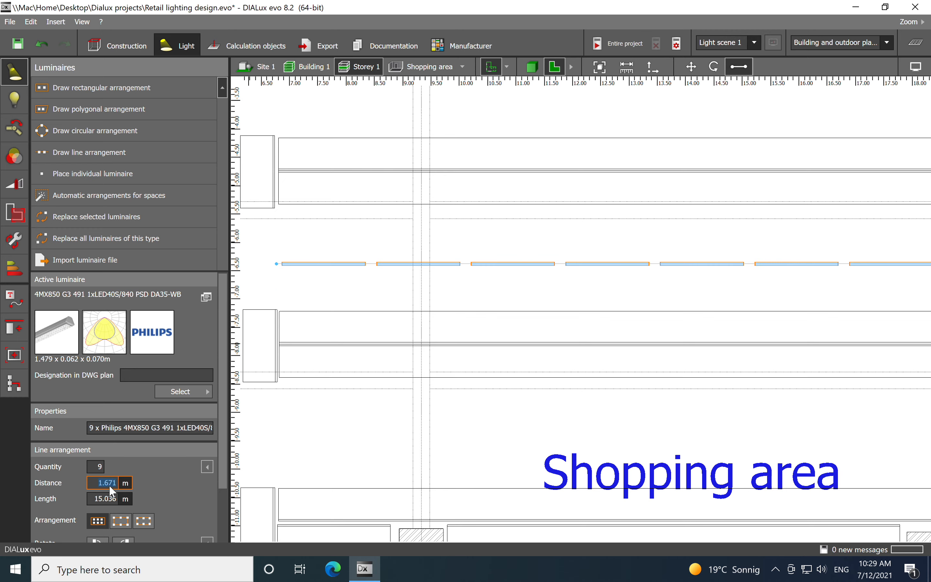
{"action": "scroll", "coordinate": [506, 323], "scroll_direction": "down", "scroll_amount": 2}
{"action": "middle_click_drag", "start_coordinate": [707, 328], "coordinate": [713, 349]}
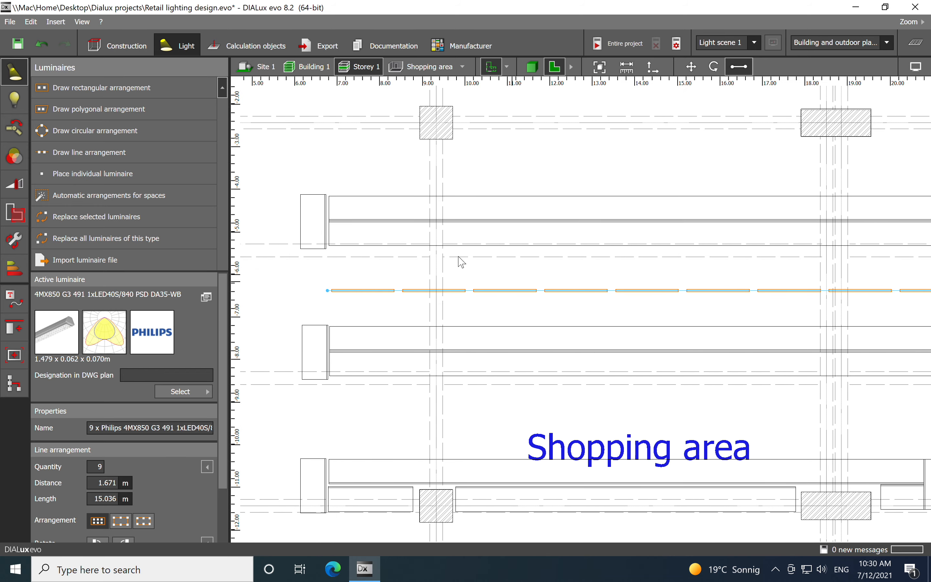
{"action": "scroll", "coordinate": [433, 257], "scroll_direction": "down", "scroll_amount": 2}
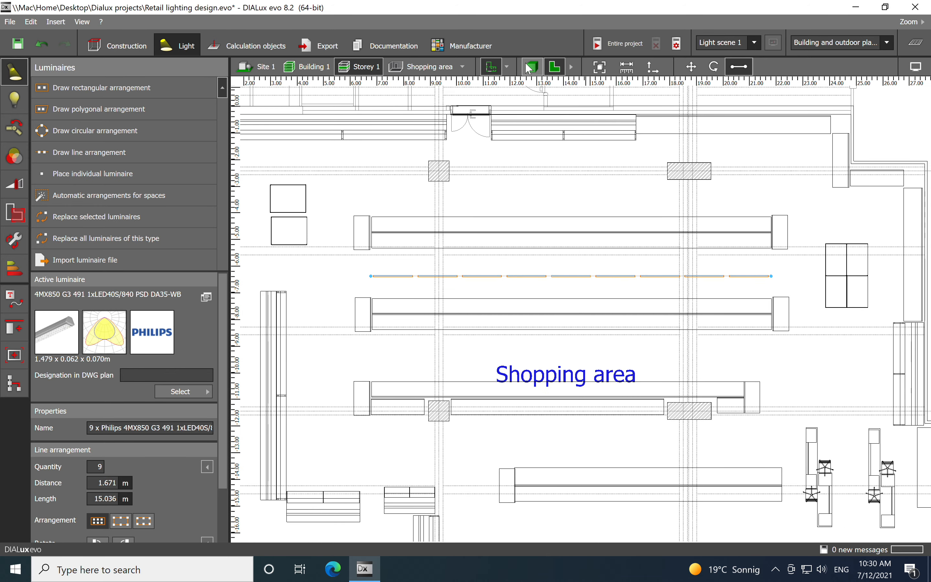
Step: Show the luminaire line's light distribution in the 3D view and examine how it spreads towards the shelves along the aisle
{"action": "left_click", "coordinate": [532, 67]}
{"action": "right_click_drag", "start_coordinate": [572, 449], "coordinate": [684, 429]}
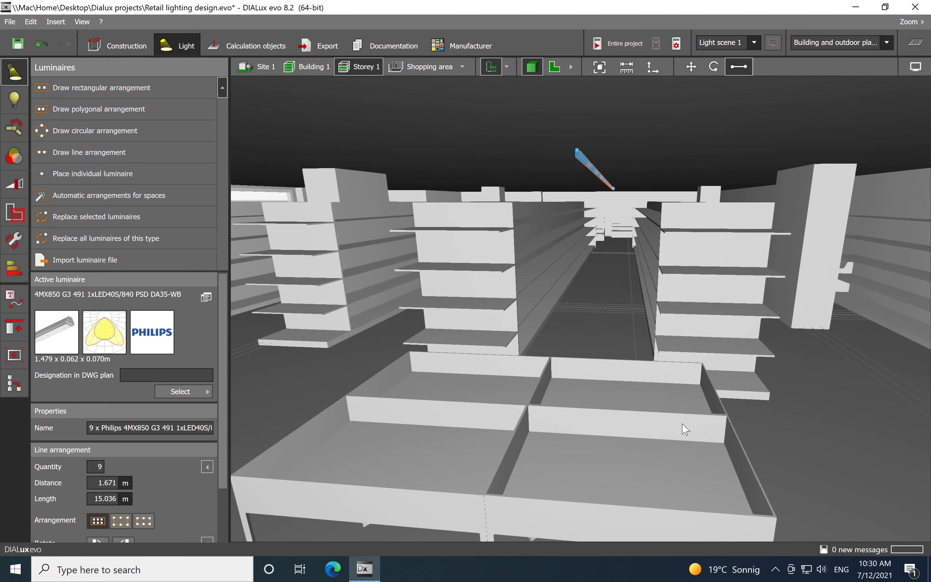
{"action": "left_click", "coordinate": [848, 429]}
{"action": "scroll", "coordinate": [828, 422], "scroll_direction": "down", "scroll_amount": 2}
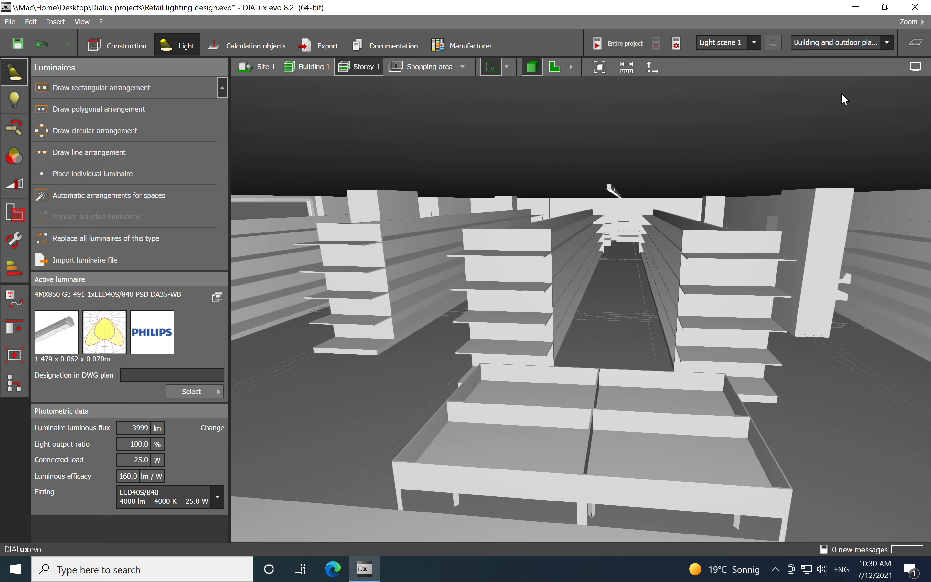
{"action": "left_click", "coordinate": [916, 68]}
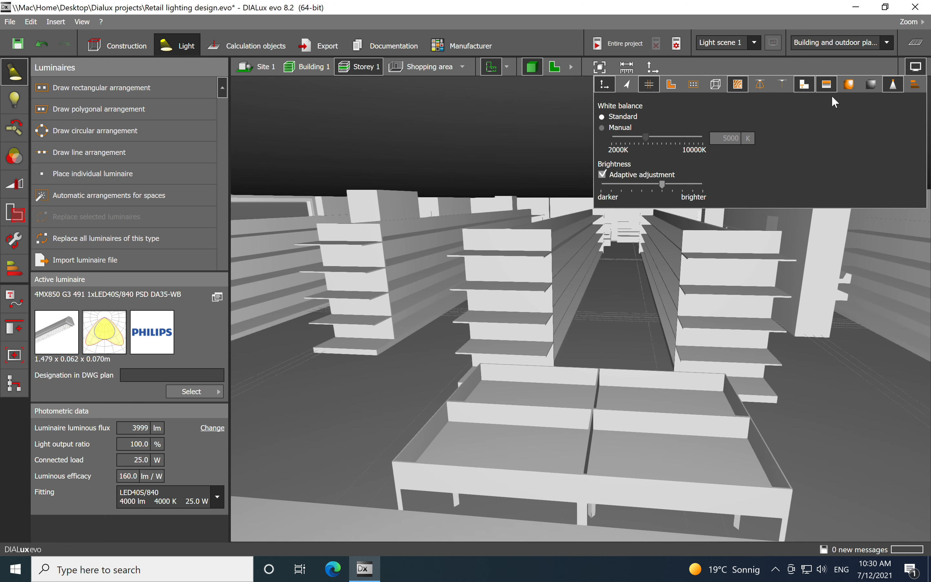
{"action": "left_click", "coordinate": [867, 390]}
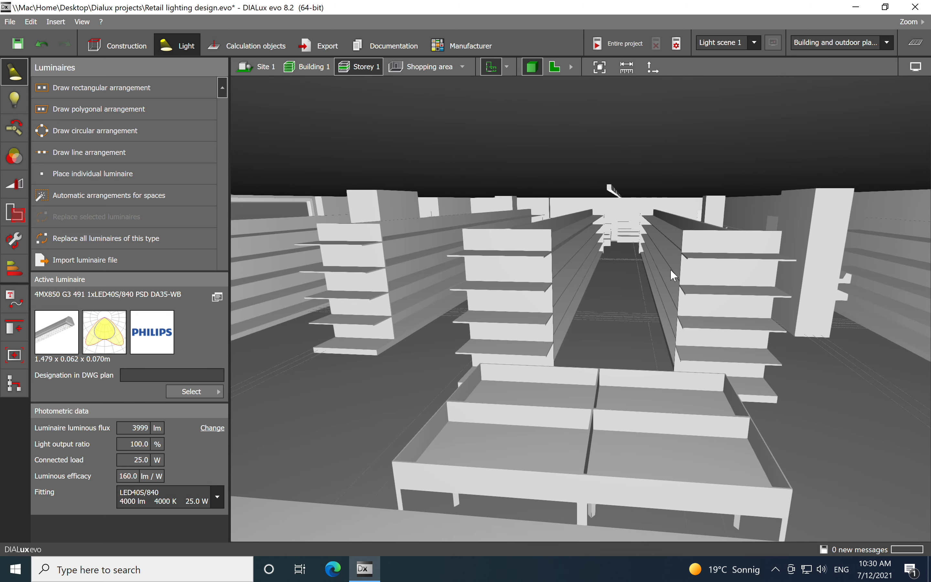
{"action": "left_click", "coordinate": [615, 194]}
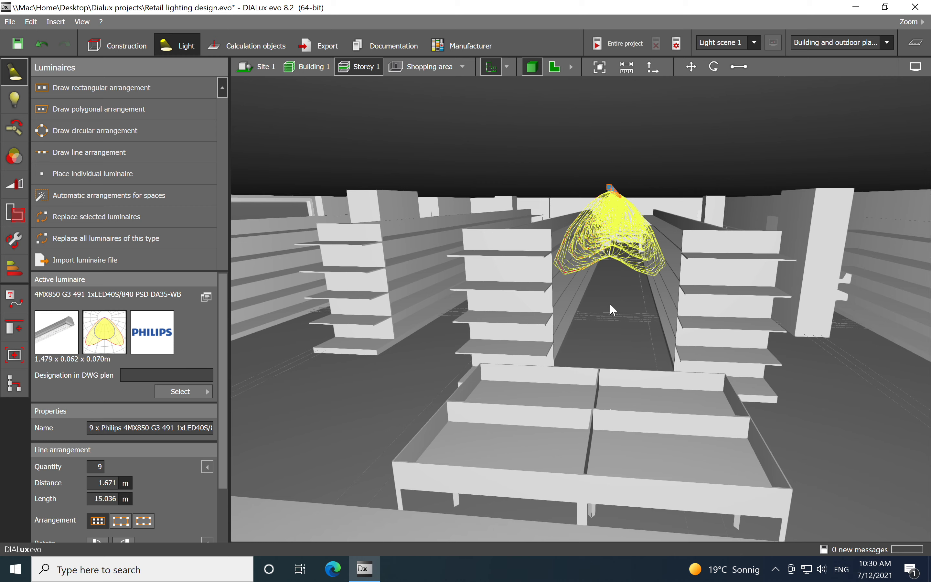
{"action": "left_click_drag", "start_coordinate": [573, 415], "coordinate": [584, 415]}
{"action": "right_click_drag", "start_coordinate": [583, 415], "coordinate": [608, 451]}
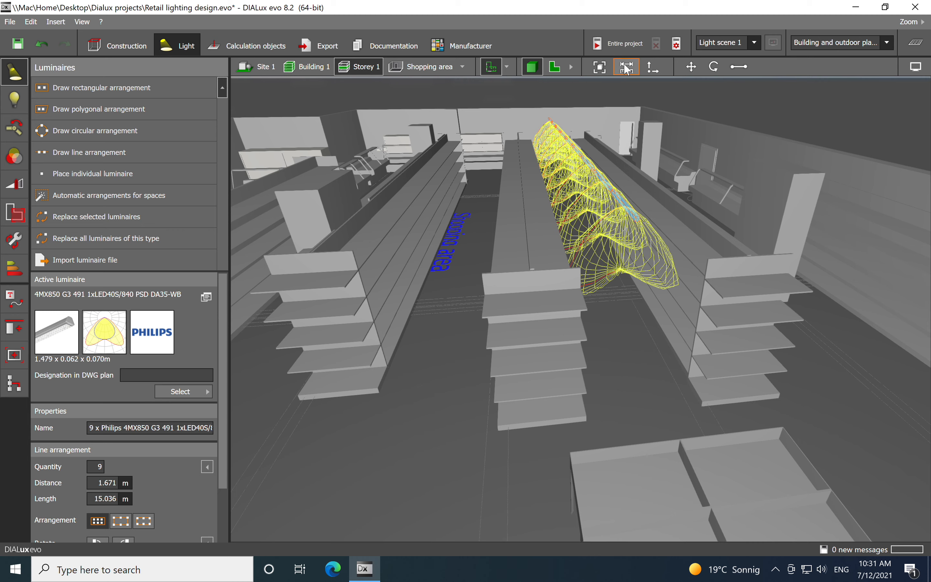
{"action": "left_click_drag", "start_coordinate": [618, 394], "coordinate": [623, 366]}
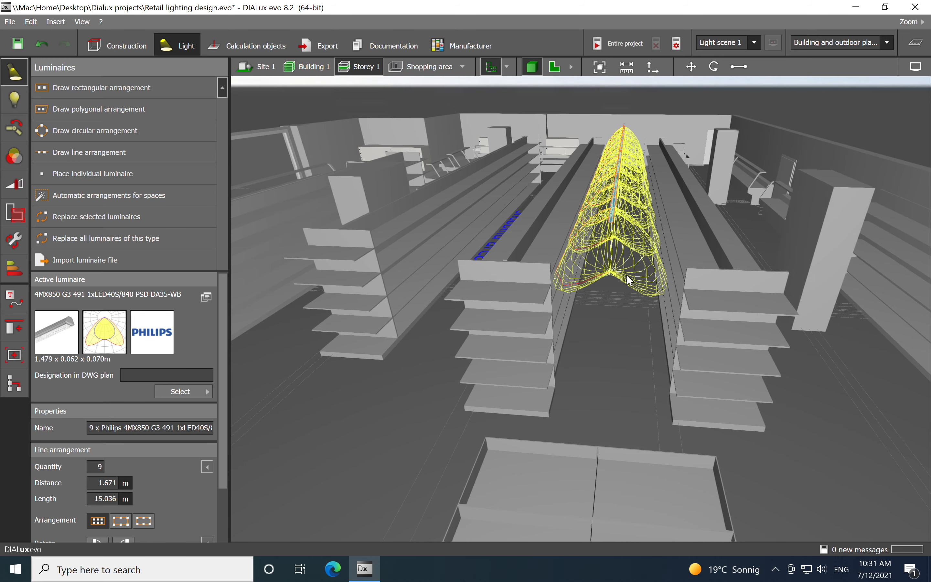
Step: Calculate the entire project and inspect the results of the aisle's horizontal and upright calculation surfaces
{"action": "left_click", "coordinate": [614, 49]}
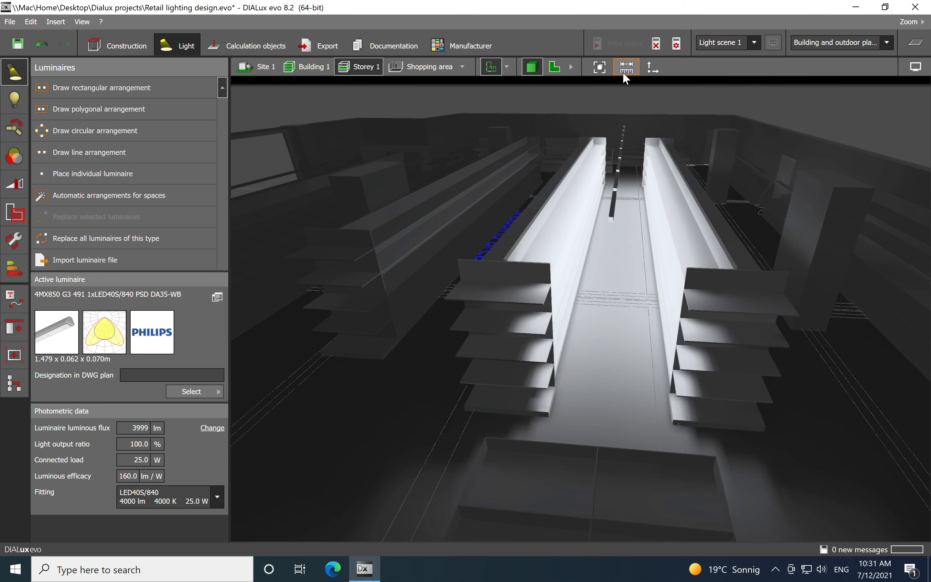
{"action": "left_click", "coordinate": [919, 46]}
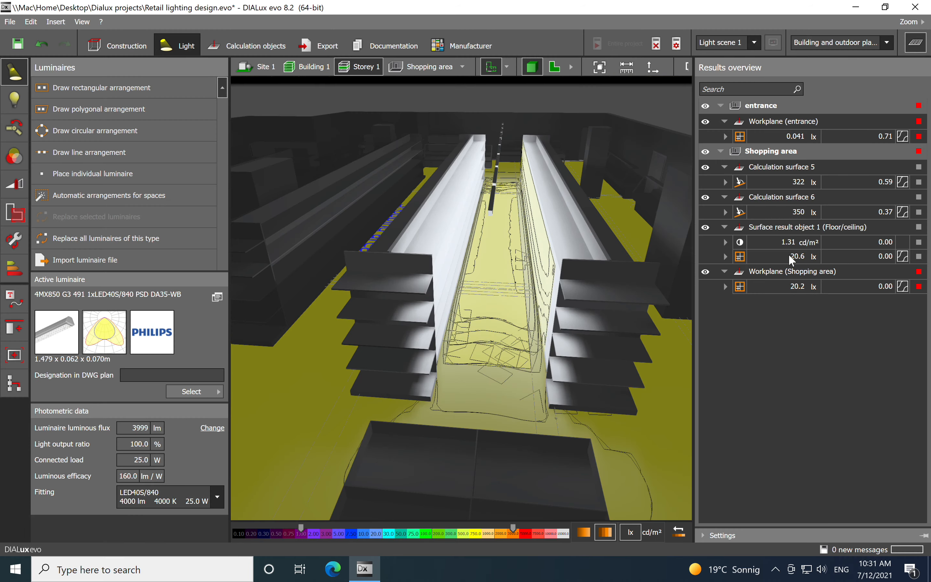
{"action": "left_click", "coordinate": [799, 185]}
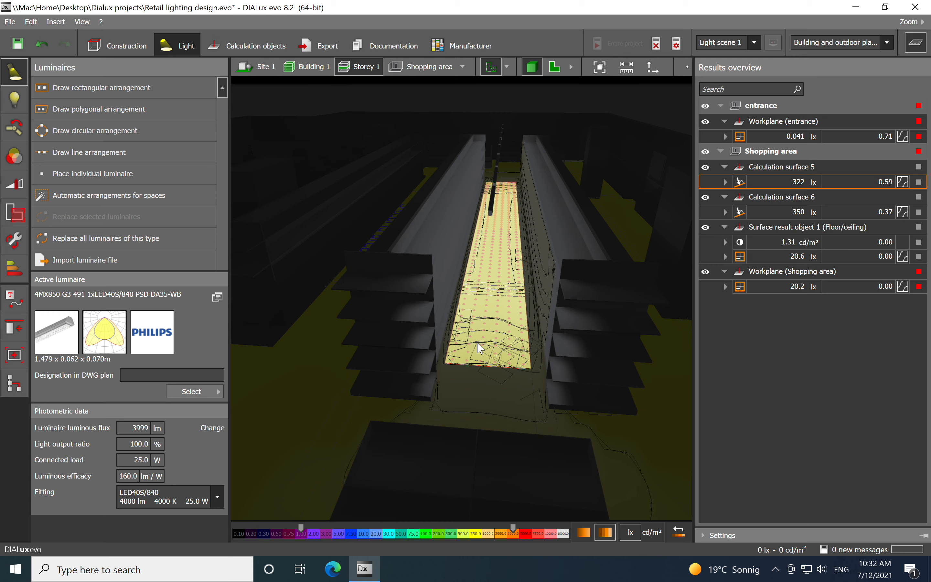
{"action": "left_click", "coordinate": [788, 212]}
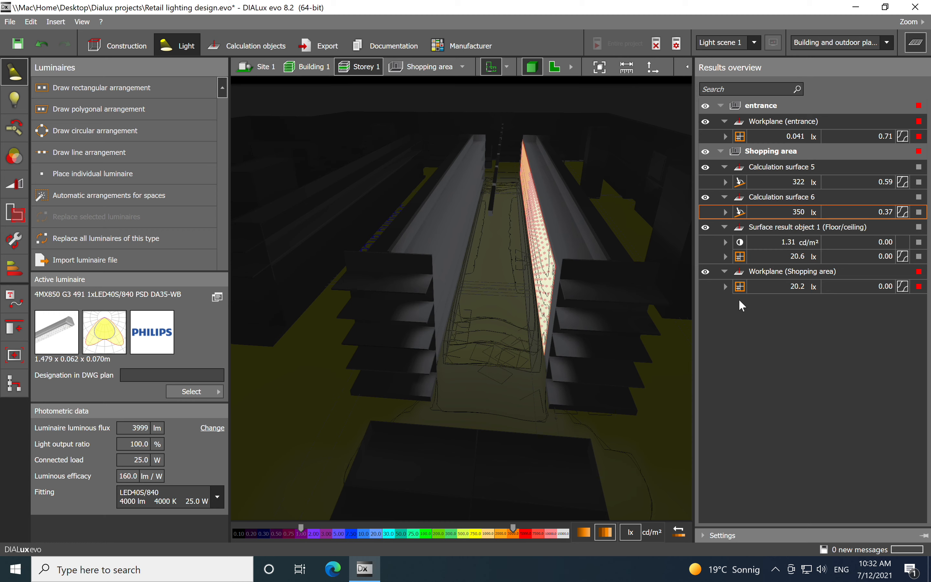
Step: Close the results overview and set the quantity of the aisle's luminaire line to 10 in the floor plan
{"action": "left_click", "coordinate": [555, 67]}
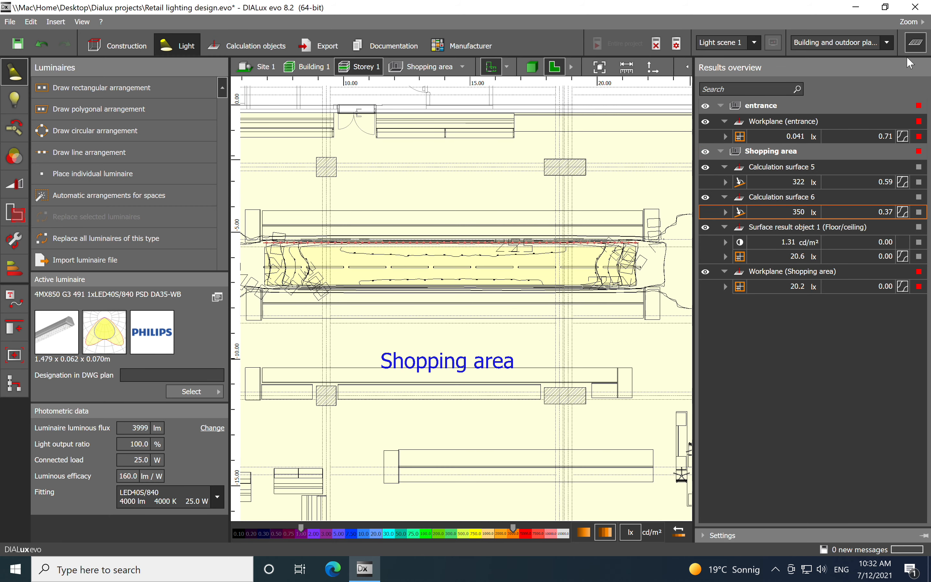
{"action": "left_click", "coordinate": [917, 43]}
{"action": "scroll", "coordinate": [387, 286], "scroll_direction": "up", "scroll_amount": 3}
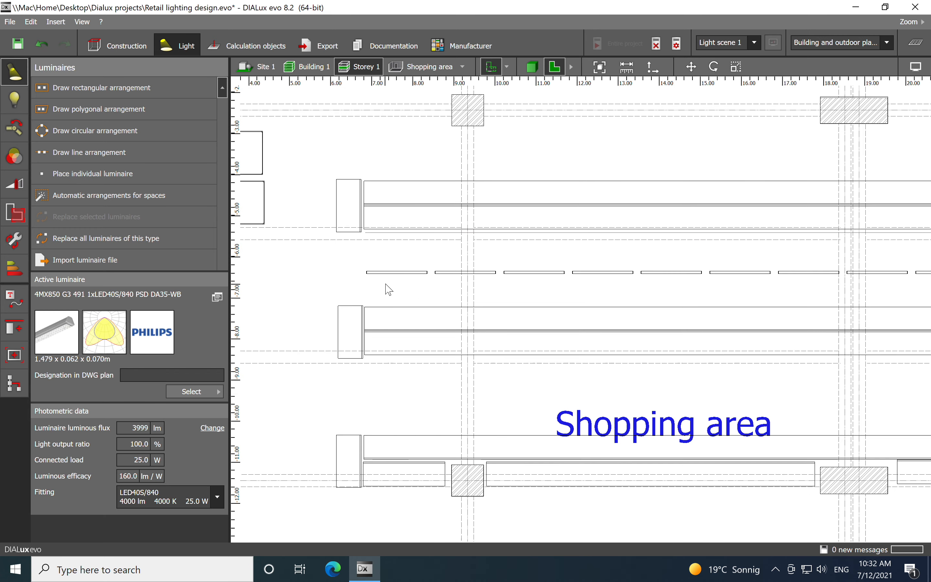
{"action": "left_click", "coordinate": [412, 267]}
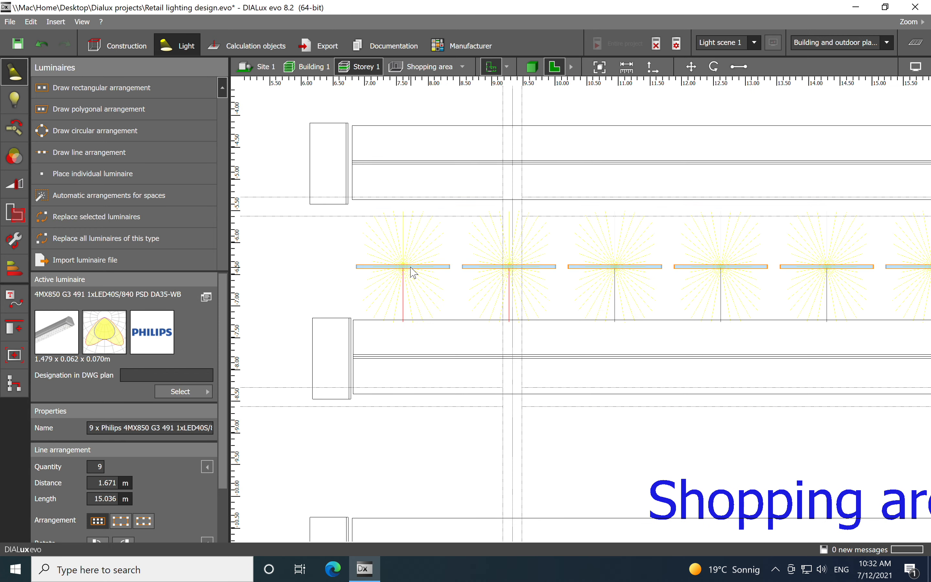
{"action": "left_click", "coordinate": [99, 467]}
{"action": "type", "text": "10"}
{"action": "key", "text": "Return"}
{"action": "left_click", "coordinate": [435, 306]}
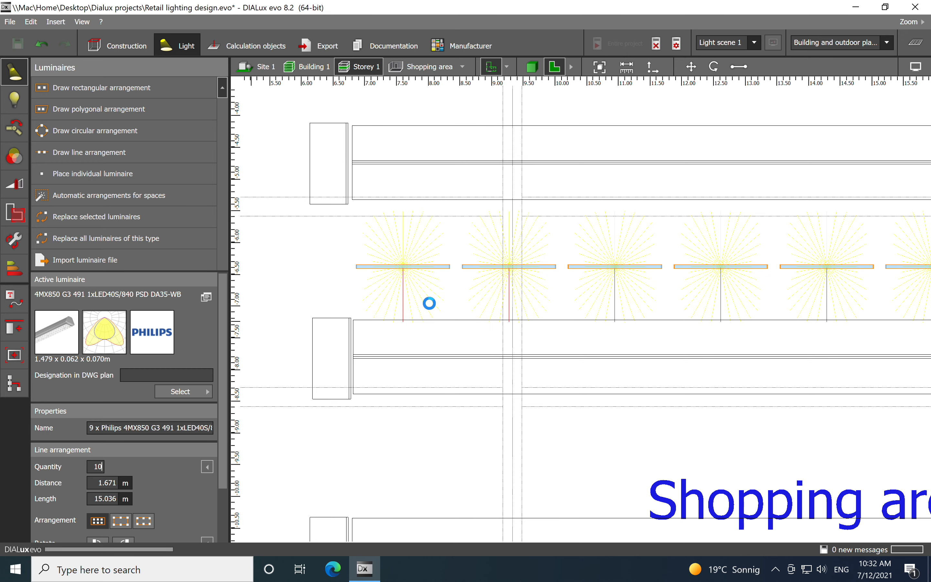
Step: Examine the spacing between the luminaires along the whole aisle line in the floor plan
{"action": "scroll", "coordinate": [392, 316], "scroll_direction": "down", "scroll_amount": 2}
{"action": "middle_click_drag", "start_coordinate": [459, 349], "coordinate": [289, 352]}
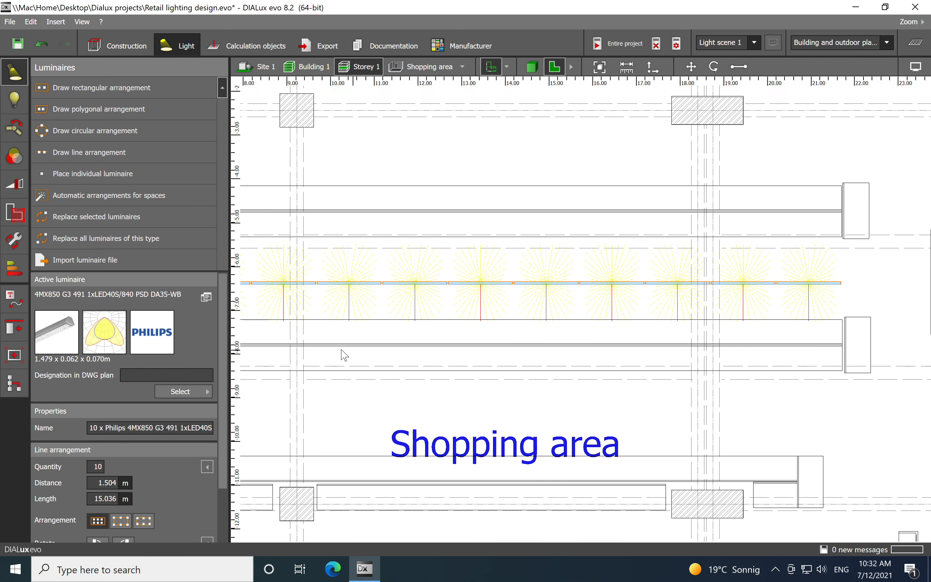
{"action": "scroll", "coordinate": [584, 281], "scroll_direction": "up", "scroll_amount": 2}
{"action": "scroll", "coordinate": [570, 303], "scroll_direction": "up", "scroll_amount": 2}
{"action": "scroll", "coordinate": [516, 317], "scroll_direction": "down", "scroll_amount": 2}
{"action": "scroll", "coordinate": [474, 354], "scroll_direction": "down", "scroll_amount": 1}
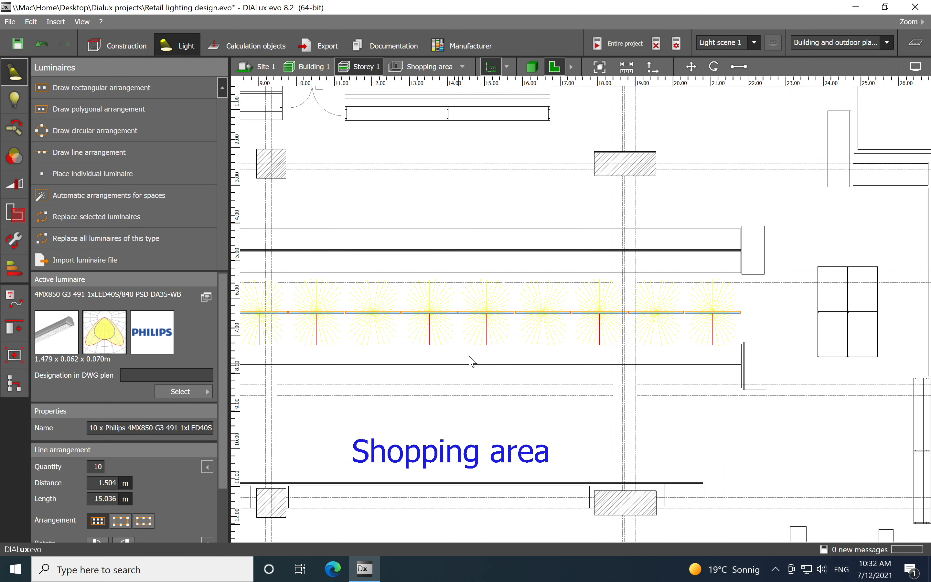
{"action": "middle_click_drag", "start_coordinate": [513, 385], "coordinate": [543, 383]}
{"action": "scroll", "coordinate": [481, 385], "scroll_direction": "down", "scroll_amount": 2}
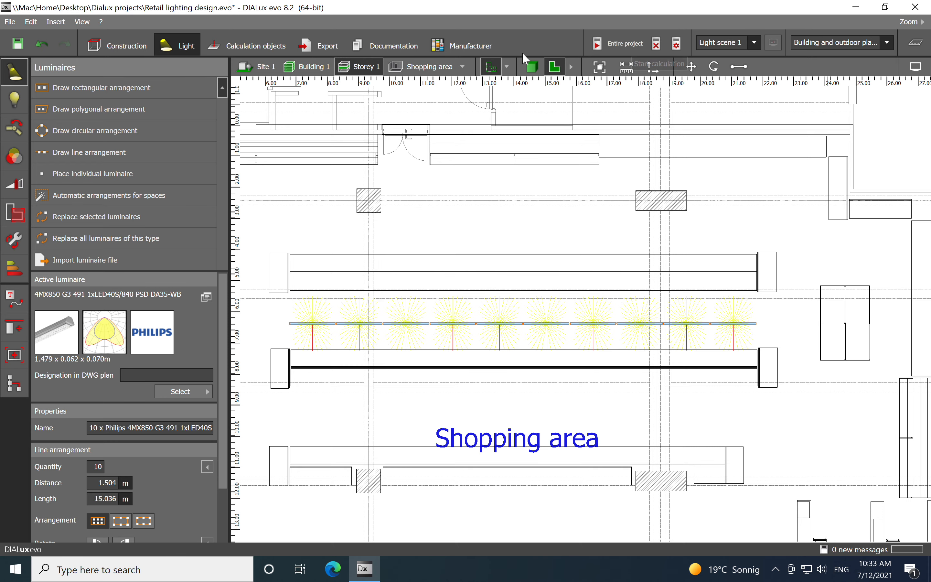
Step: View the luminaire line and its light distribution in 3D from inside the aisle at shelf level
{"action": "left_click", "coordinate": [532, 68]}
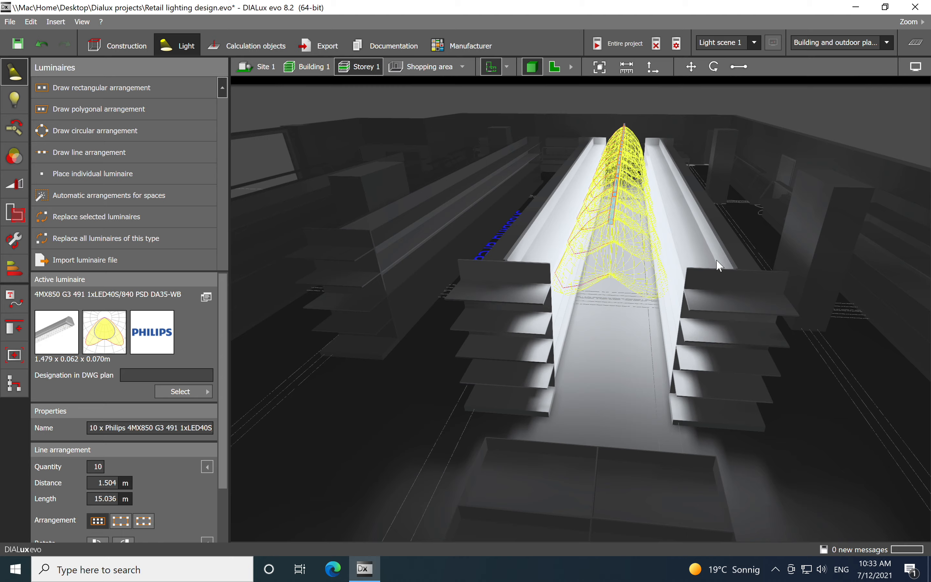
{"action": "left_click_drag", "start_coordinate": [623, 405], "coordinate": [615, 356]}
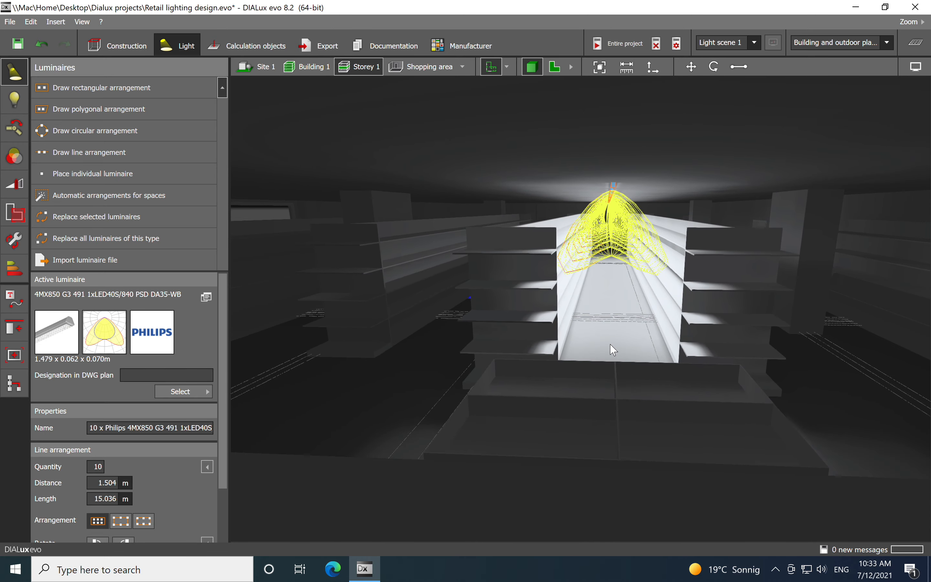
{"action": "scroll", "coordinate": [614, 356], "scroll_direction": "up", "scroll_amount": 3}
{"action": "left_click_drag", "start_coordinate": [697, 292], "coordinate": [648, 339]}
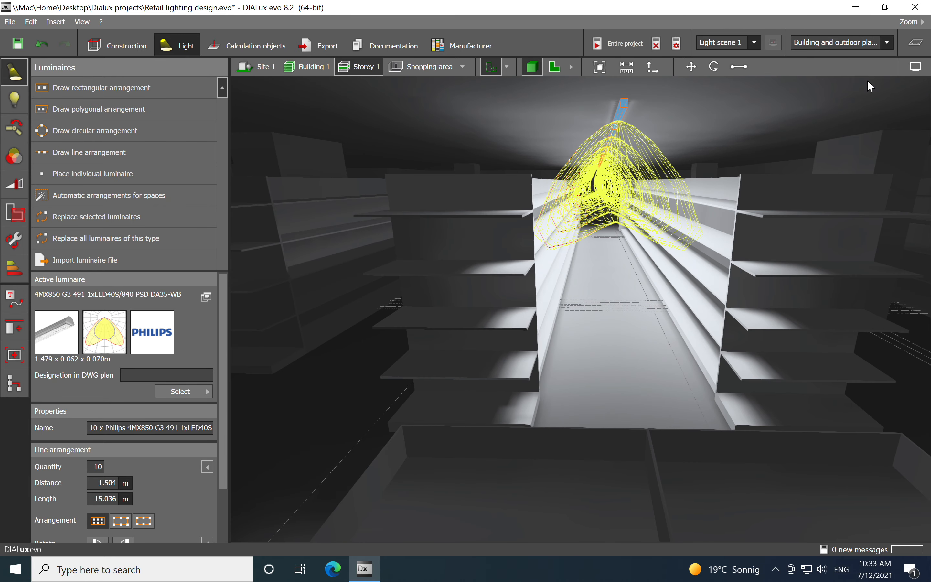
Step: Calculate the entire project and highlight Calculation surface 6 in the results overview
{"action": "left_click", "coordinate": [610, 45]}
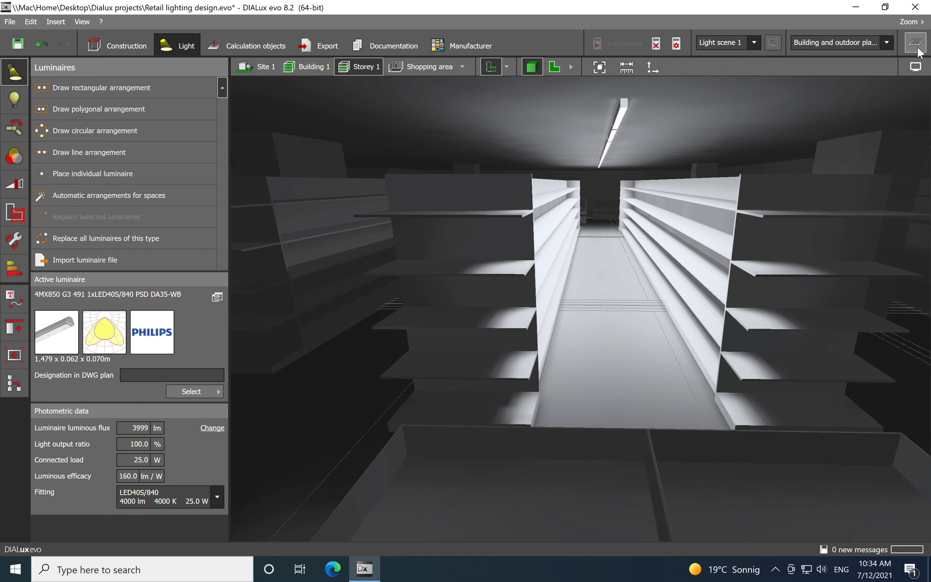
{"action": "left_click", "coordinate": [918, 49]}
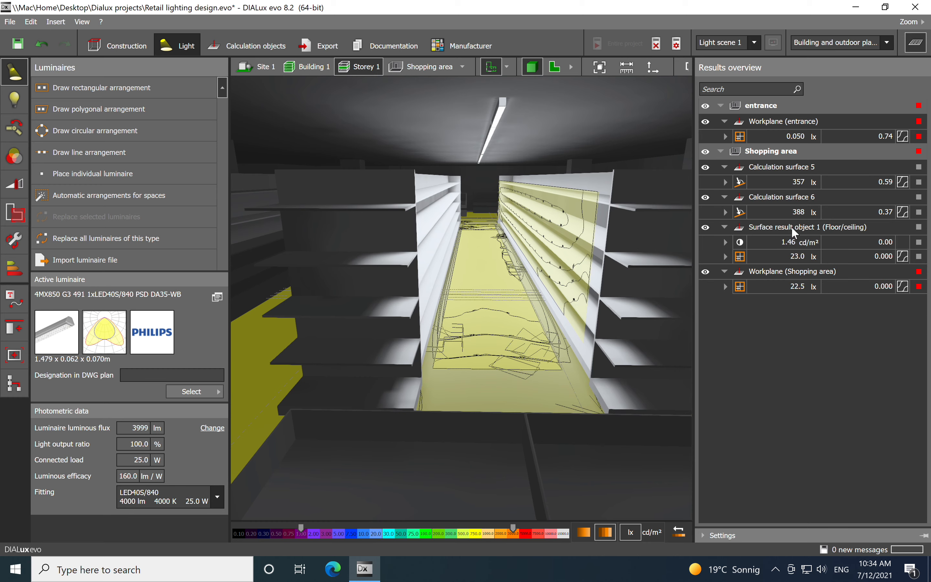
{"action": "left_click", "coordinate": [796, 213]}
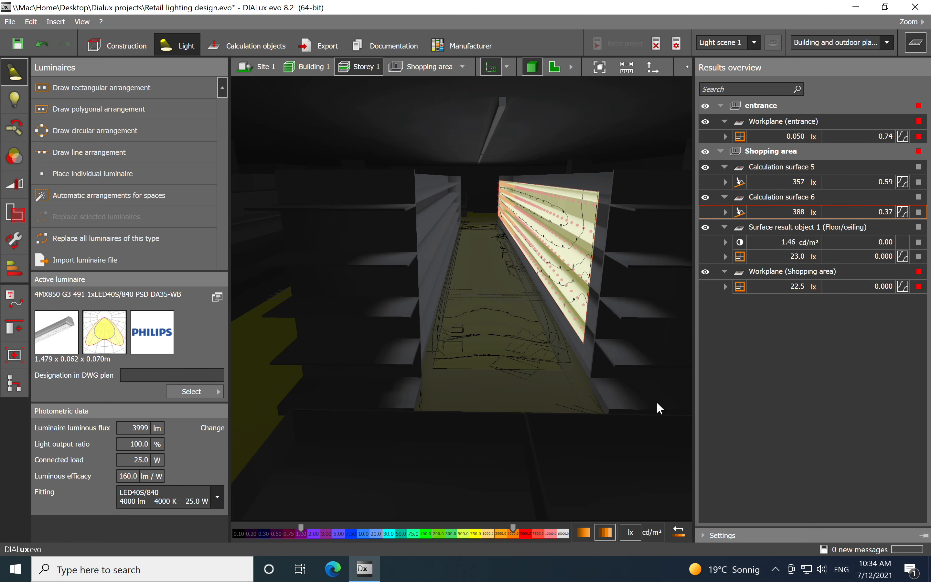
Step: Examine the illuminance isolines and calculation points along Calculation surface 6 on the shelf front in 3D
{"action": "middle_click_drag", "start_coordinate": [569, 412], "coordinate": [631, 430]}
{"action": "middle_click_drag", "start_coordinate": [397, 427], "coordinate": [469, 295]}
{"action": "scroll", "coordinate": [467, 299], "scroll_direction": "up", "scroll_amount": 5}
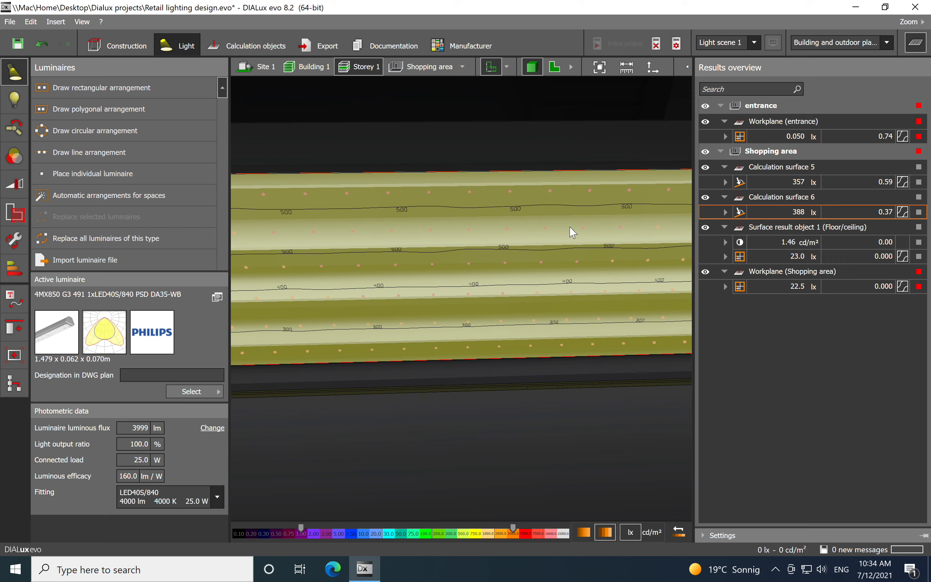
{"action": "middle_click_drag", "start_coordinate": [467, 328], "coordinate": [540, 319]}
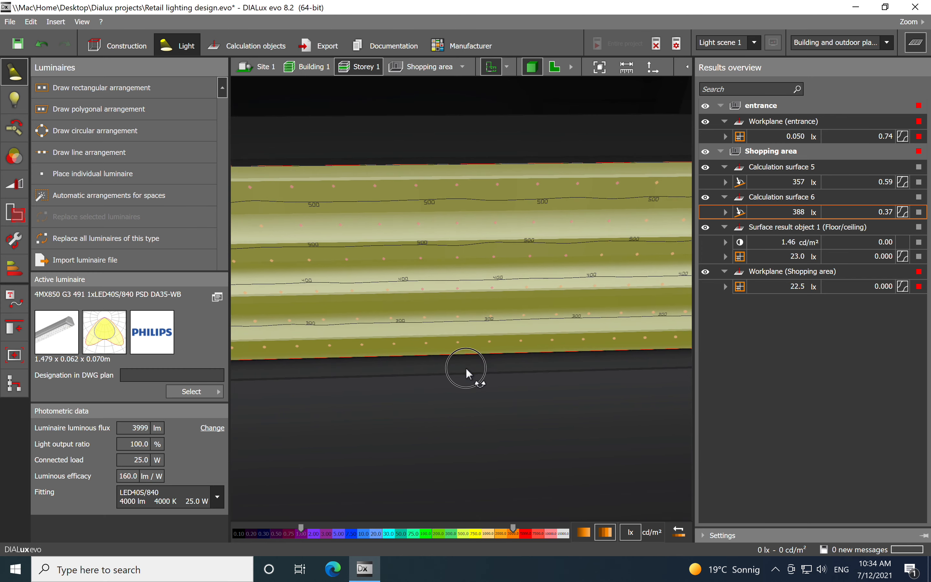
{"action": "right_click_drag", "start_coordinate": [466, 367], "coordinate": [462, 376]}
{"action": "right_click_drag", "start_coordinate": [457, 287], "coordinate": [590, 308]}
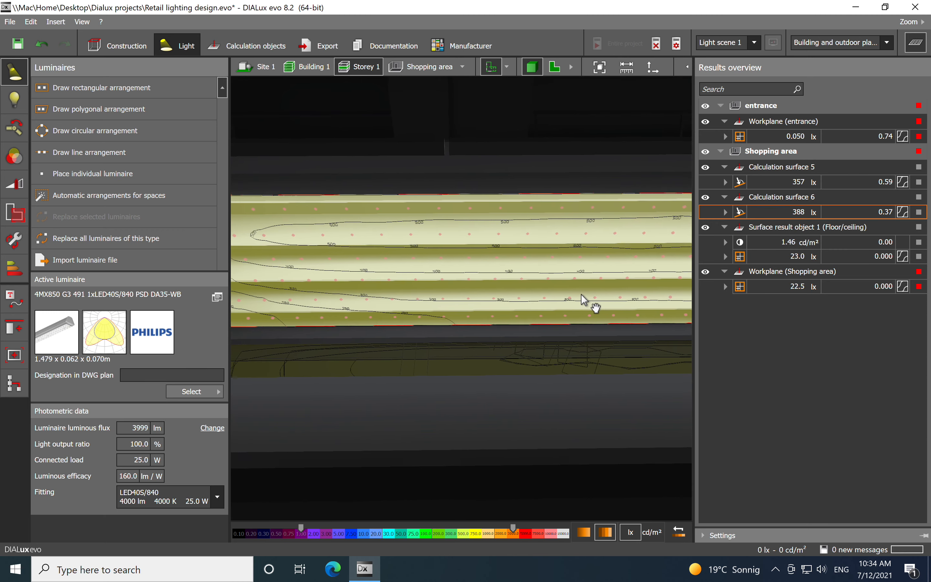
{"action": "right_click_drag", "start_coordinate": [361, 295], "coordinate": [549, 289]}
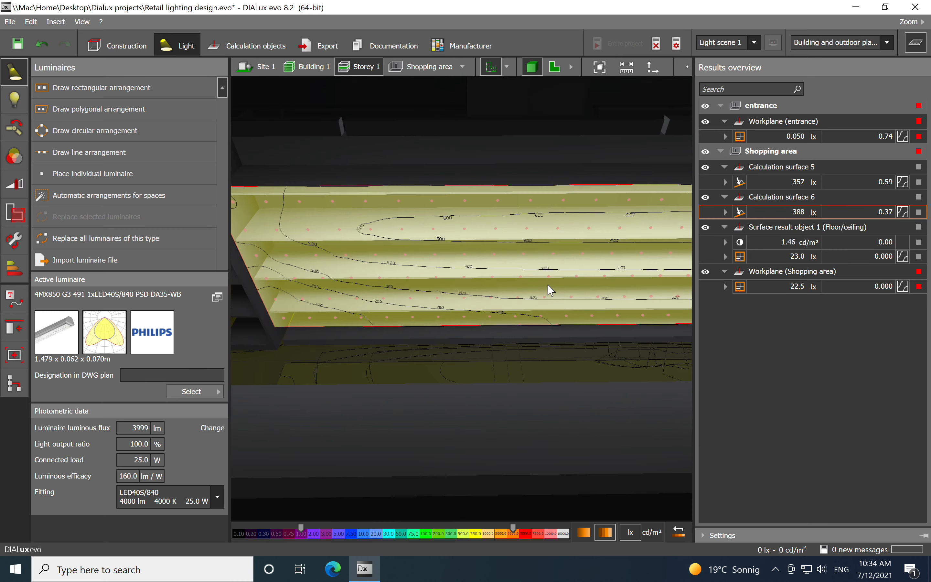
{"action": "mouse_move", "coordinate": [297, 311]}
{"action": "right_mouse_down"}
{"action": "mouse_move", "coordinate": [307, 296]}
{"action": "mouse_move", "coordinate": [306, 307]}
{"action": "right_mouse_up"}
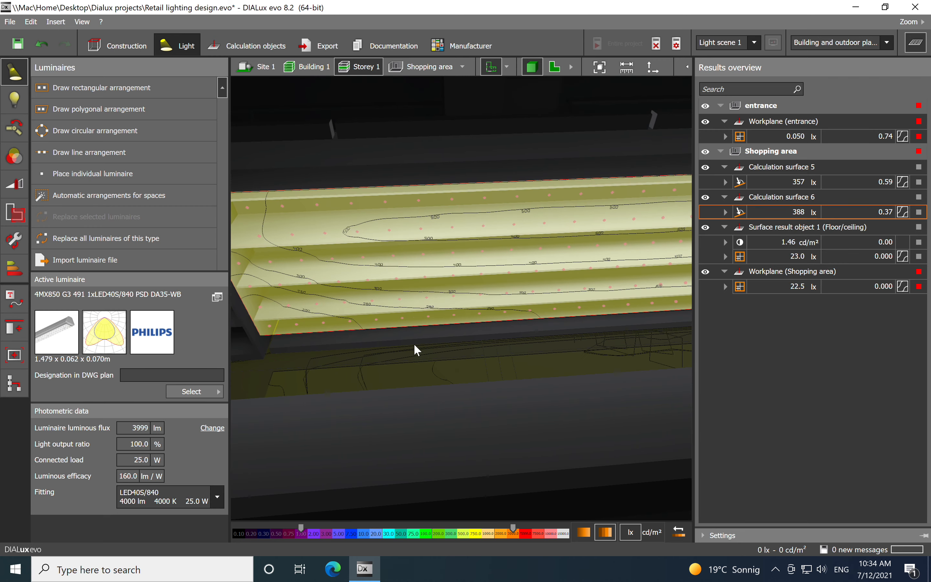
{"action": "right_click_drag", "start_coordinate": [382, 322], "coordinate": [399, 341]}
{"action": "right_click_drag", "start_coordinate": [470, 424], "coordinate": [436, 382]}
{"action": "right_click_drag", "start_coordinate": [464, 419], "coordinate": [417, 353]}
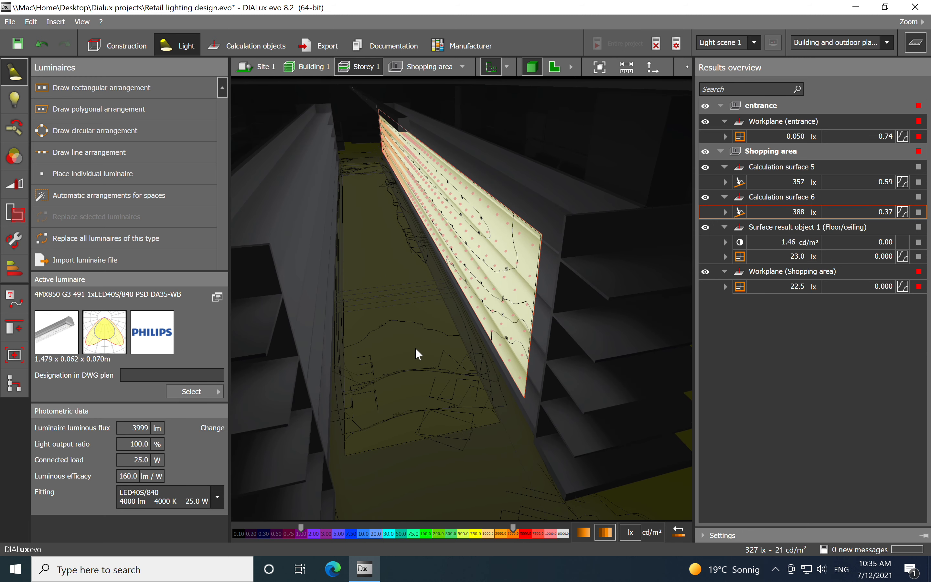
Step: Check the aisle's isolines from one end of the shelves to the other in the floor plan and return to 3D
{"action": "left_click", "coordinate": [554, 68]}
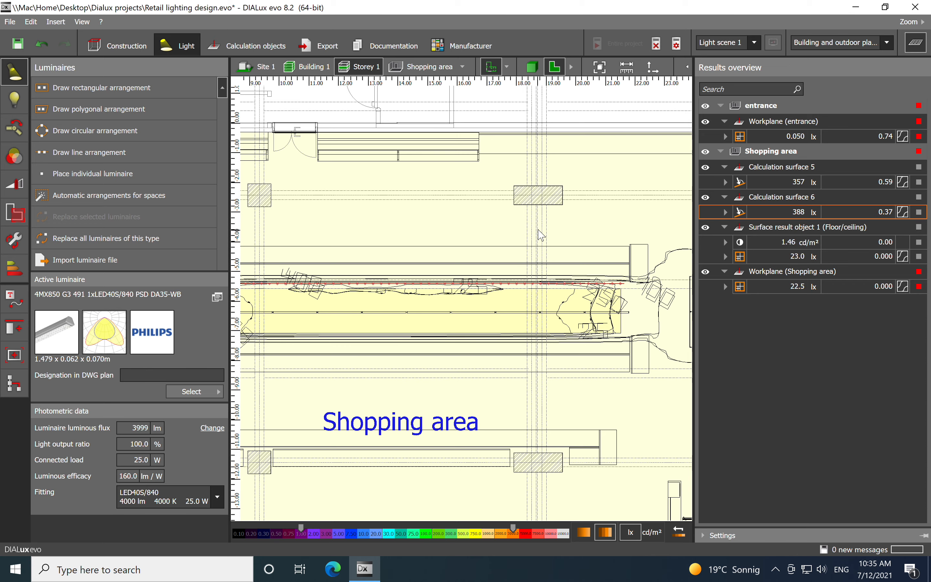
{"action": "scroll", "coordinate": [495, 231], "scroll_direction": "down", "scroll_amount": 1}
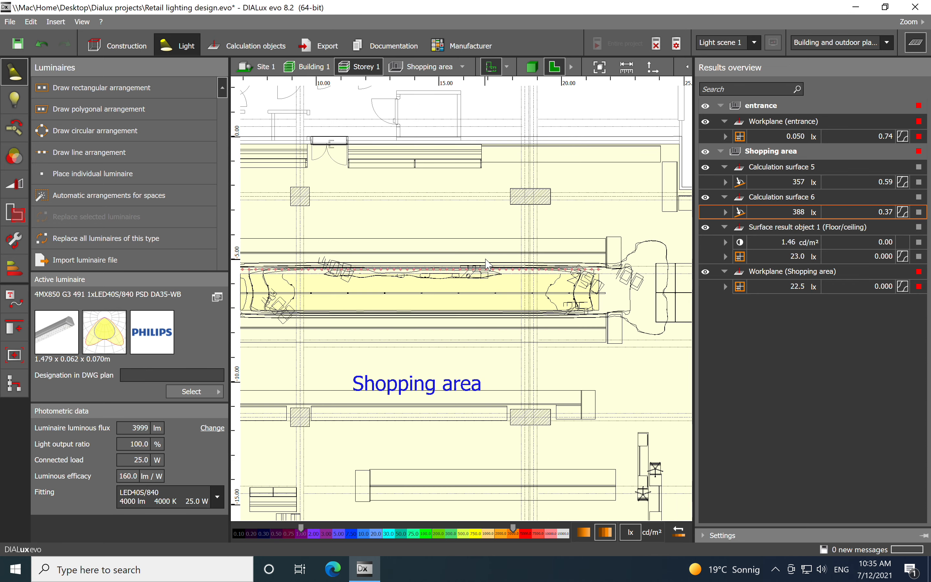
{"action": "middle_click_drag", "start_coordinate": [487, 264], "coordinate": [503, 244]}
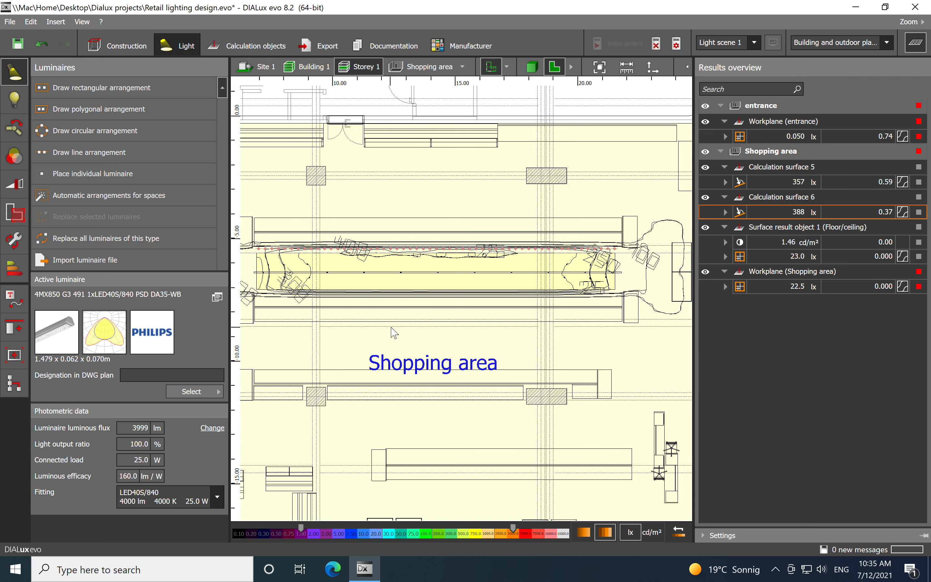
{"action": "left_click", "coordinate": [532, 68]}
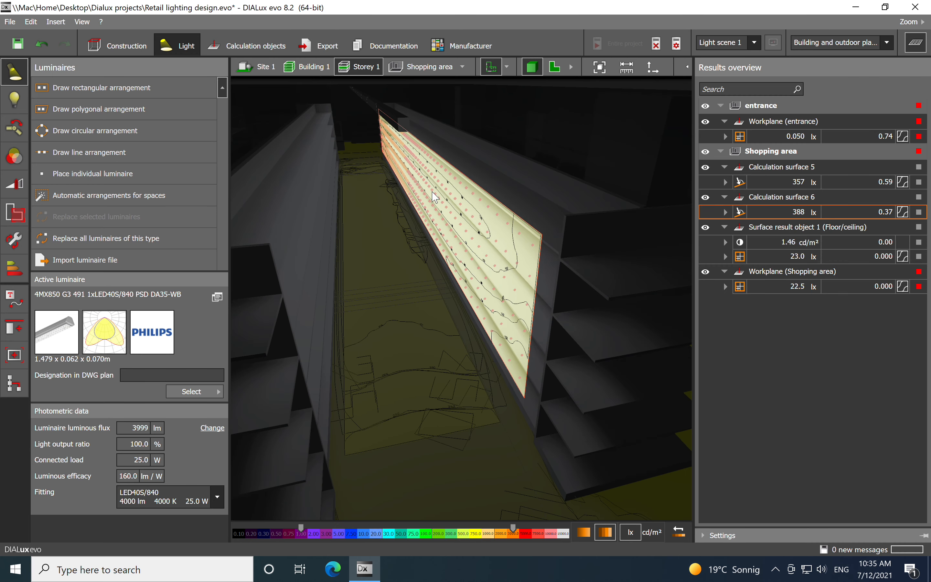
Step: Close the results overview and show only the Shopping area space in 3D
{"action": "left_click", "coordinate": [915, 44]}
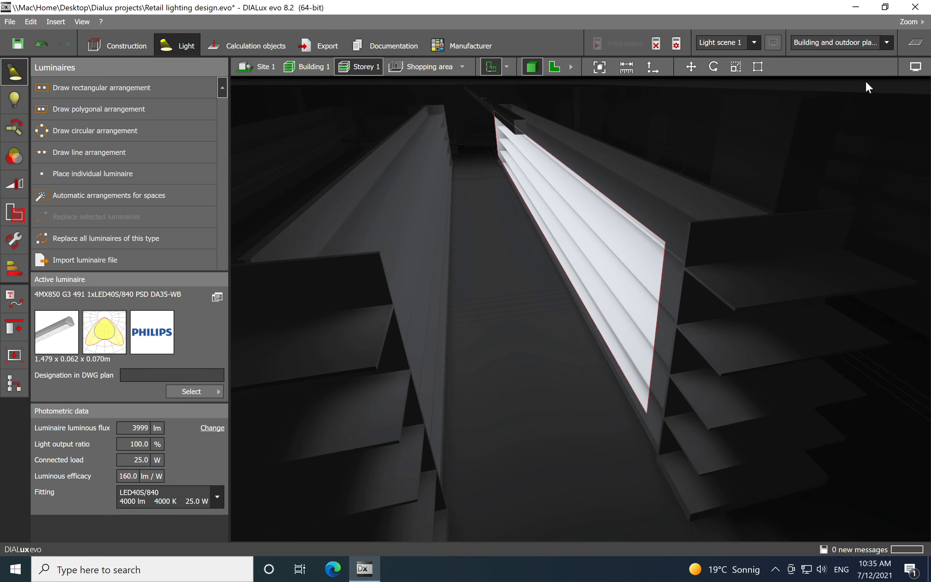
{"action": "left_click", "coordinate": [320, 68]}
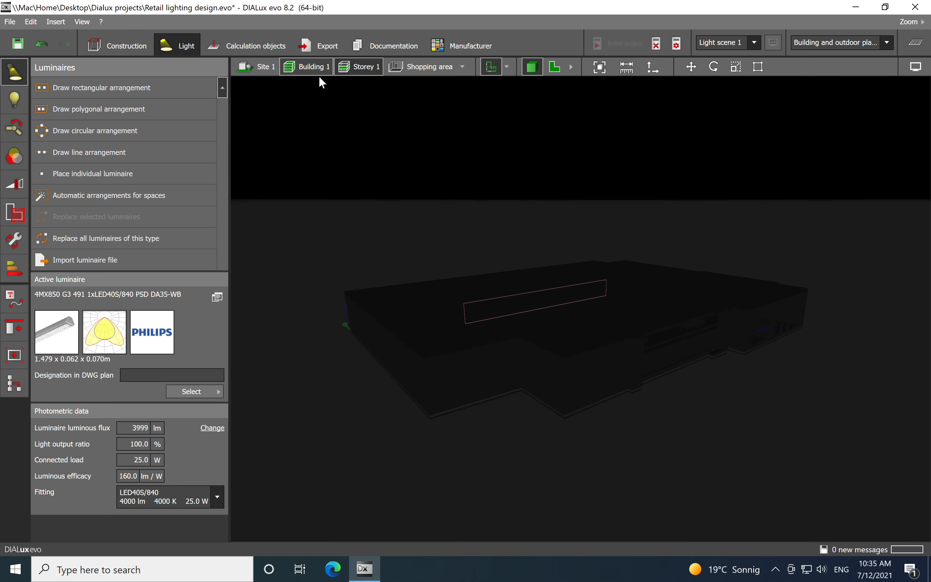
{"action": "left_click", "coordinate": [363, 69]}
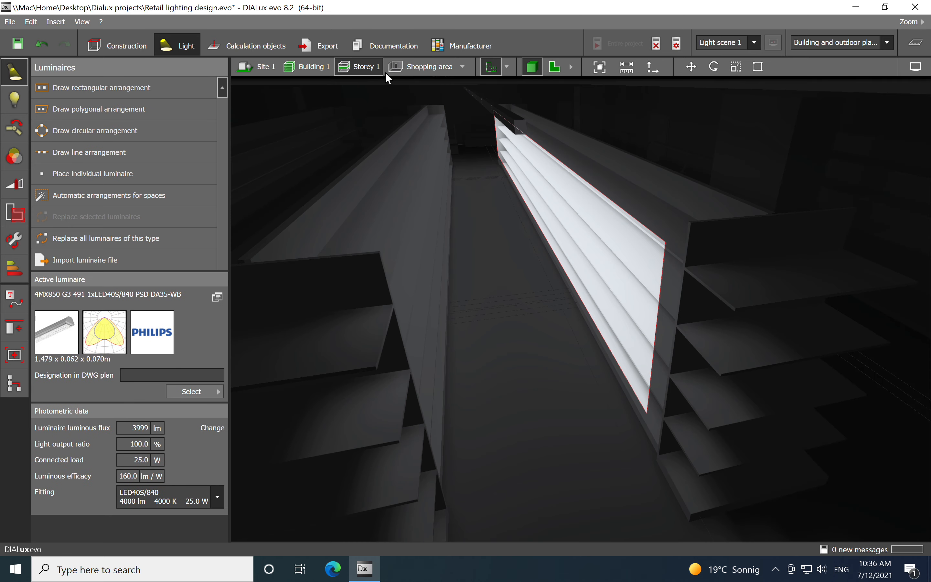
{"action": "left_click", "coordinate": [426, 69]}
{"action": "middle_click_drag", "start_coordinate": [519, 465], "coordinate": [573, 458]}
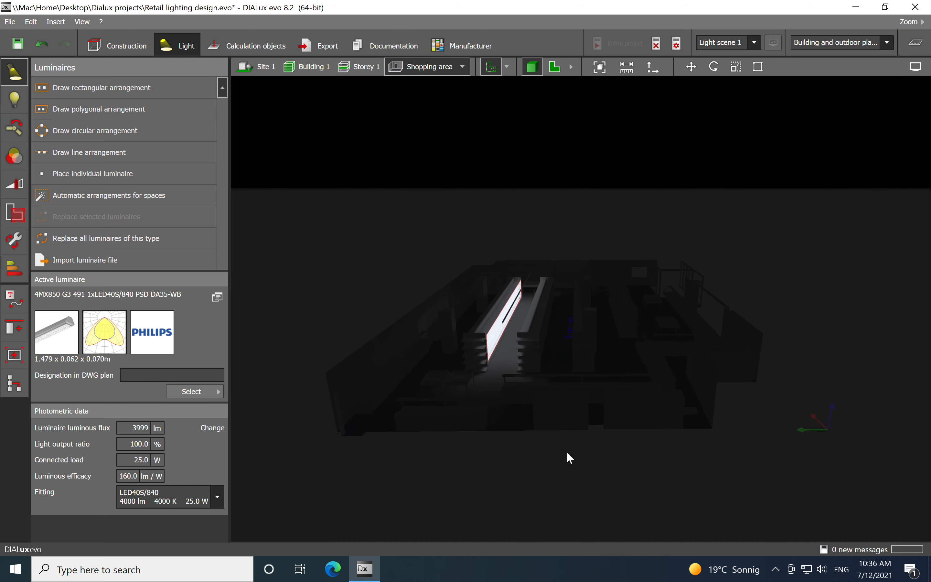
Step: Show the working planes and turn on false colours for the Shopping area's 3D view
{"action": "left_click", "coordinate": [915, 68]}
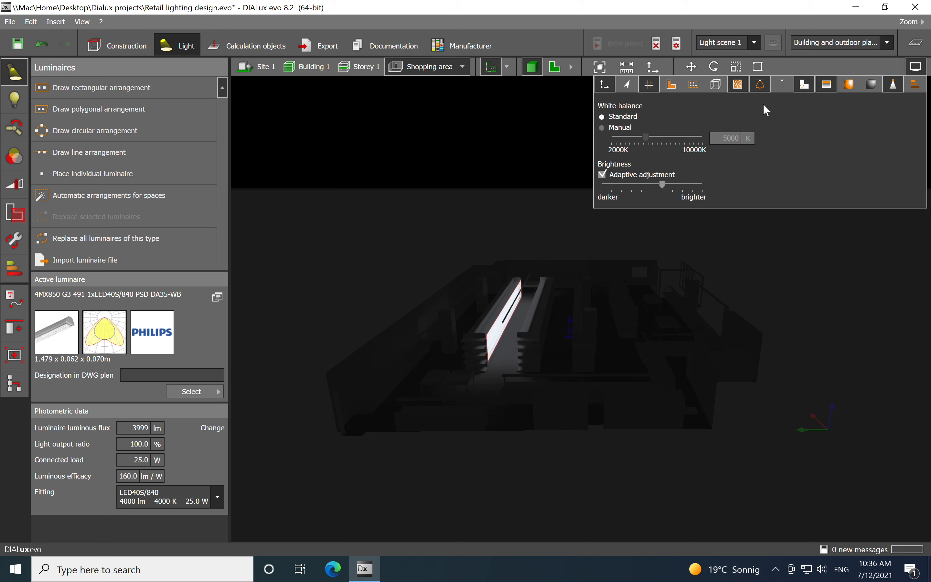
{"action": "left_click", "coordinate": [672, 86]}
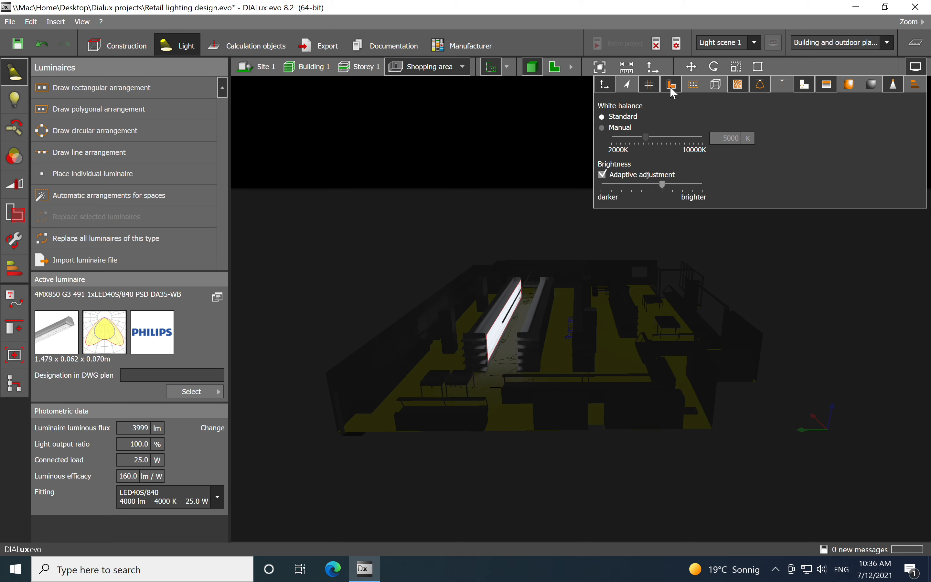
{"action": "left_click", "coordinate": [854, 85]}
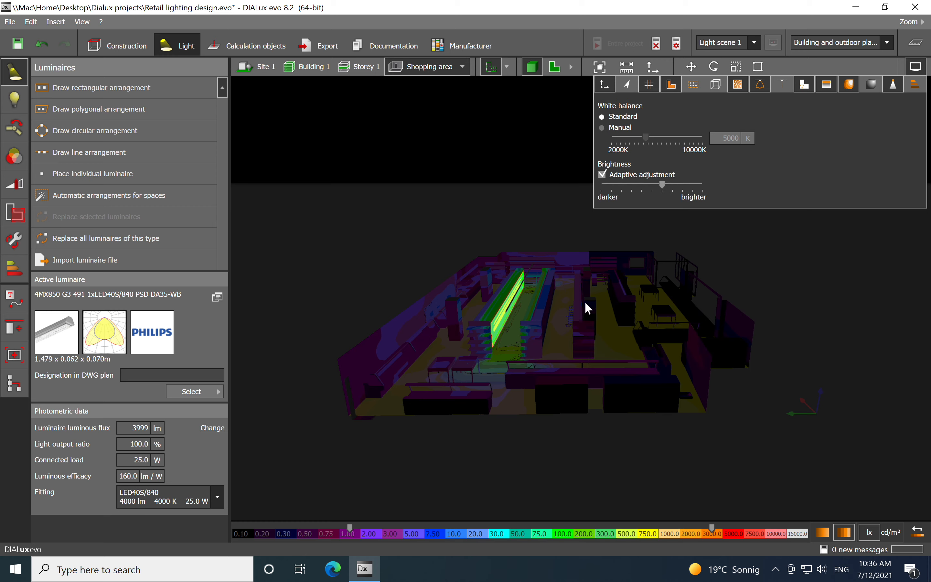
{"action": "left_click", "coordinate": [601, 305]}
Step: Inspect the false-colour illuminance on the shelves and floor of the lit aisle from its end
{"action": "left_click_drag", "start_coordinate": [558, 342], "coordinate": [602, 355]}
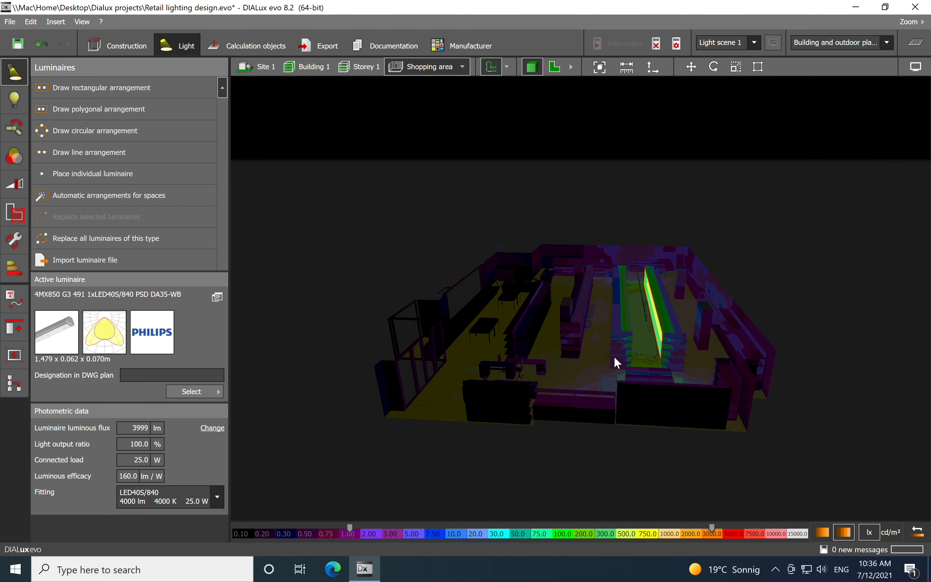
{"action": "scroll", "coordinate": [639, 339], "scroll_direction": "up", "scroll_amount": 5}
{"action": "scroll", "coordinate": [654, 374], "scroll_direction": "up", "scroll_amount": 5}
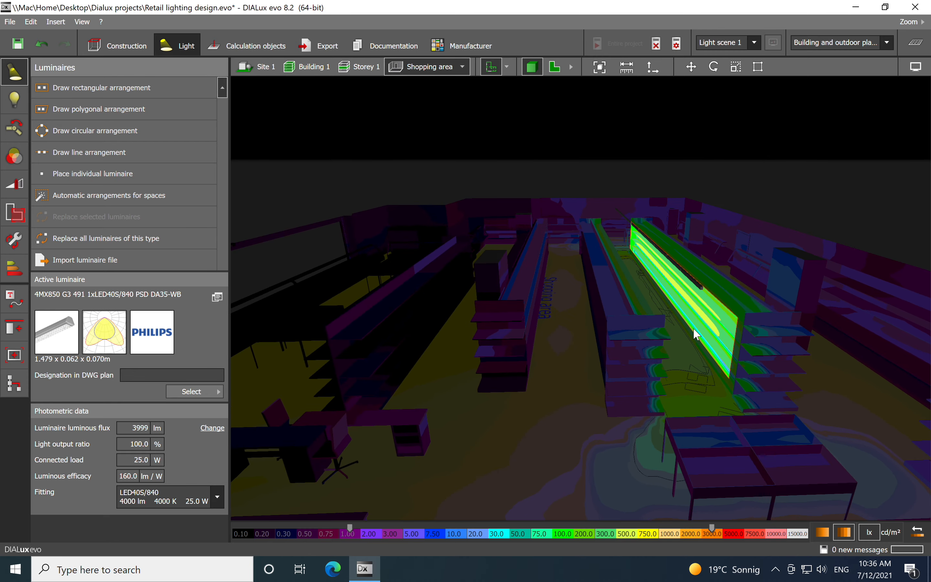
{"action": "right_click_drag", "start_coordinate": [669, 385], "coordinate": [670, 350]}
{"action": "middle_click_drag", "start_coordinate": [650, 314], "coordinate": [530, 324]}
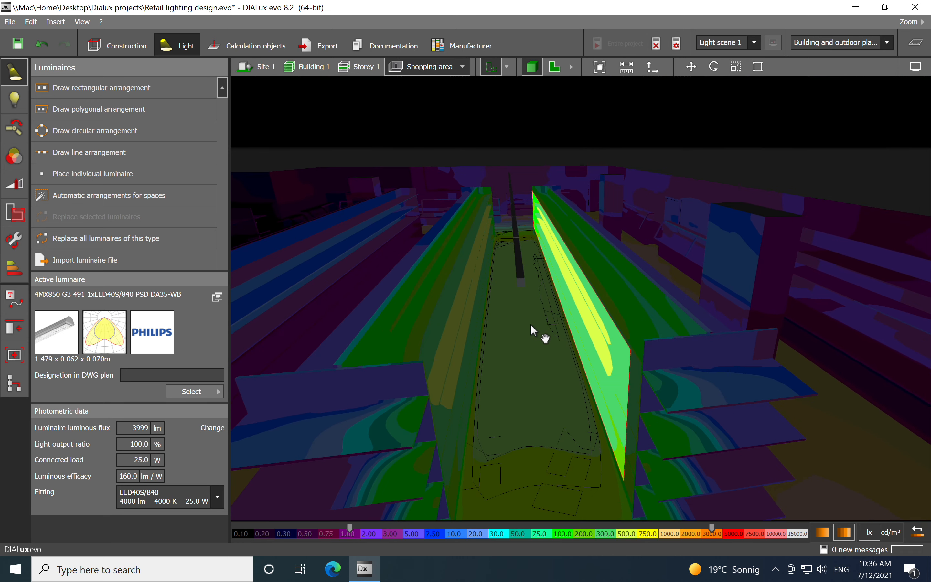
Step: Display the Shopping area in the floor plan and hide the working planes
{"action": "left_click", "coordinate": [549, 69]}
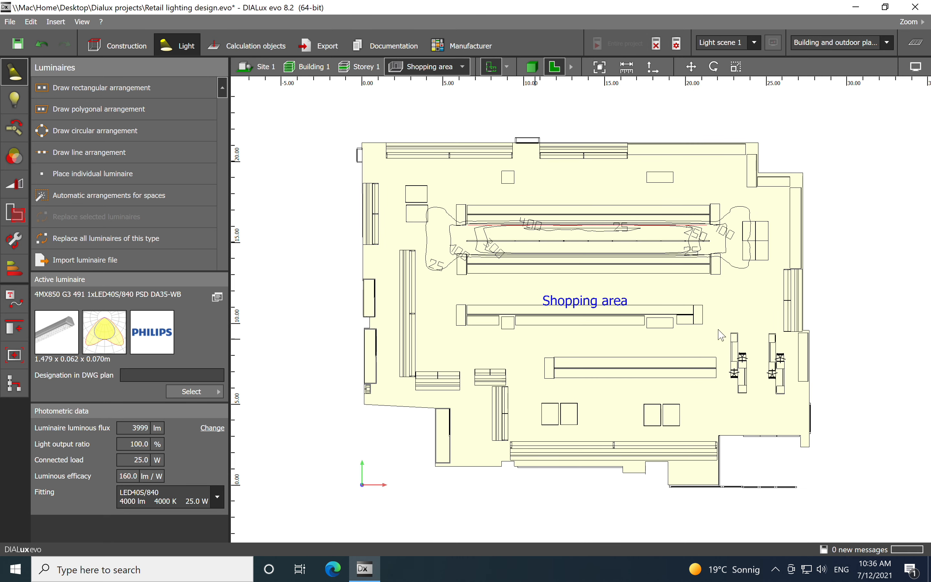
{"action": "left_click", "coordinate": [920, 69]}
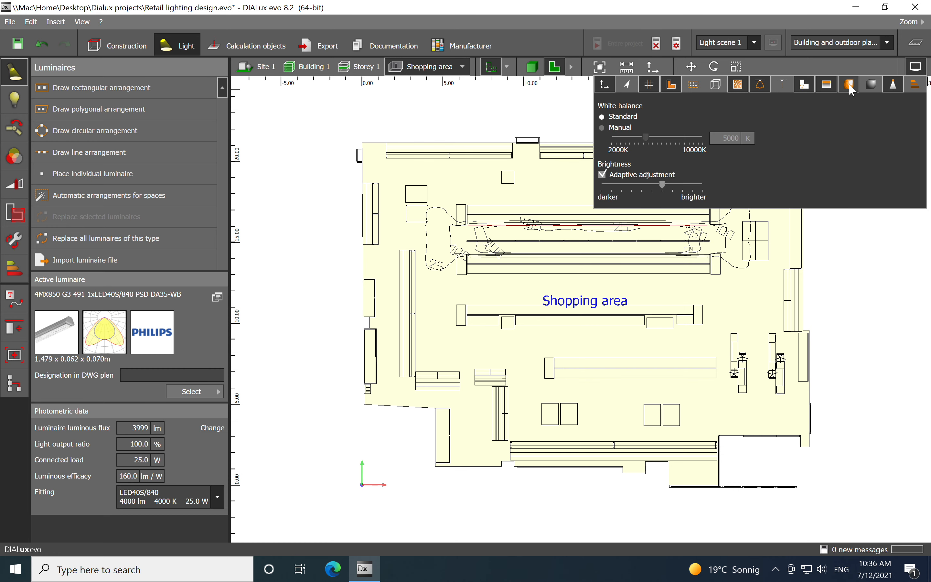
{"action": "left_click", "coordinate": [673, 85]}
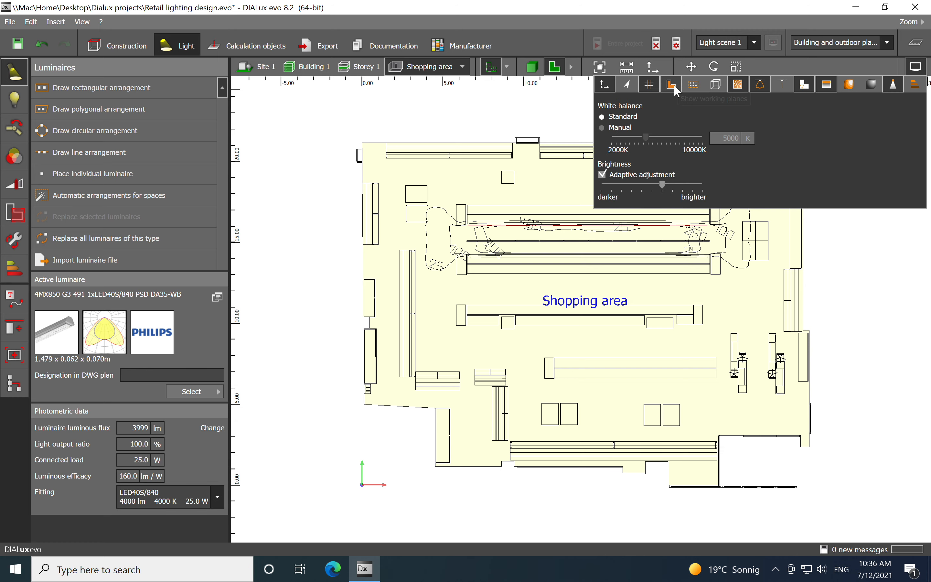
{"action": "left_click", "coordinate": [846, 259]}
Step: Select the lit aisle's line of 10 luminaires in the floor plan and copy it
{"action": "scroll", "coordinate": [536, 190], "scroll_direction": "up", "scroll_amount": 3}
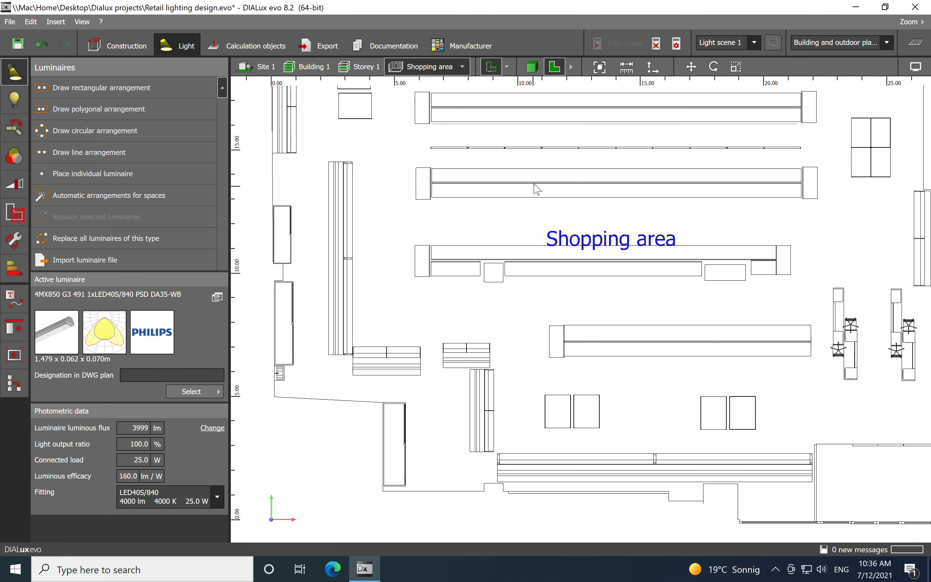
{"action": "scroll", "coordinate": [517, 171], "scroll_direction": "up", "scroll_amount": 1}
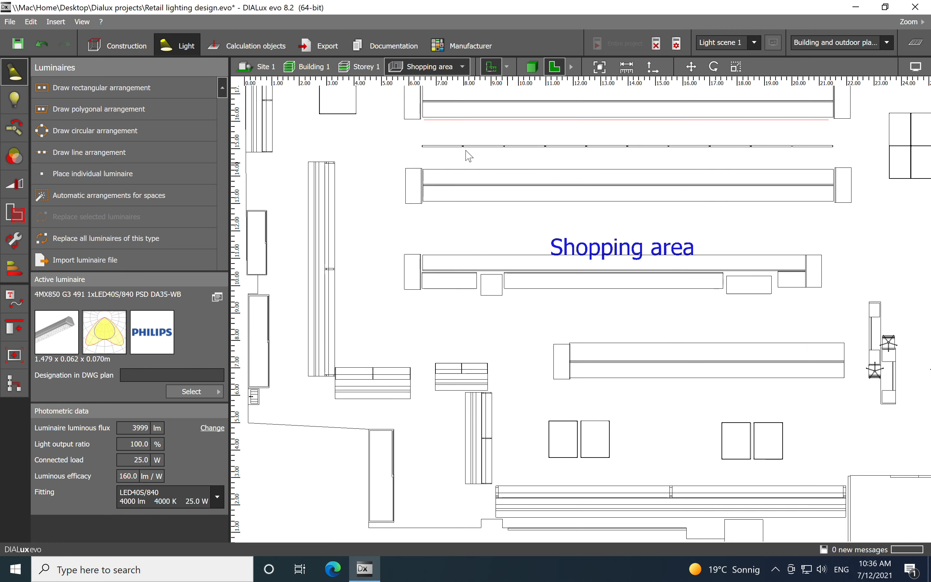
{"action": "left_click", "coordinate": [443, 146]}
{"action": "scroll", "coordinate": [465, 158], "scroll_direction": "up", "scroll_amount": 1}
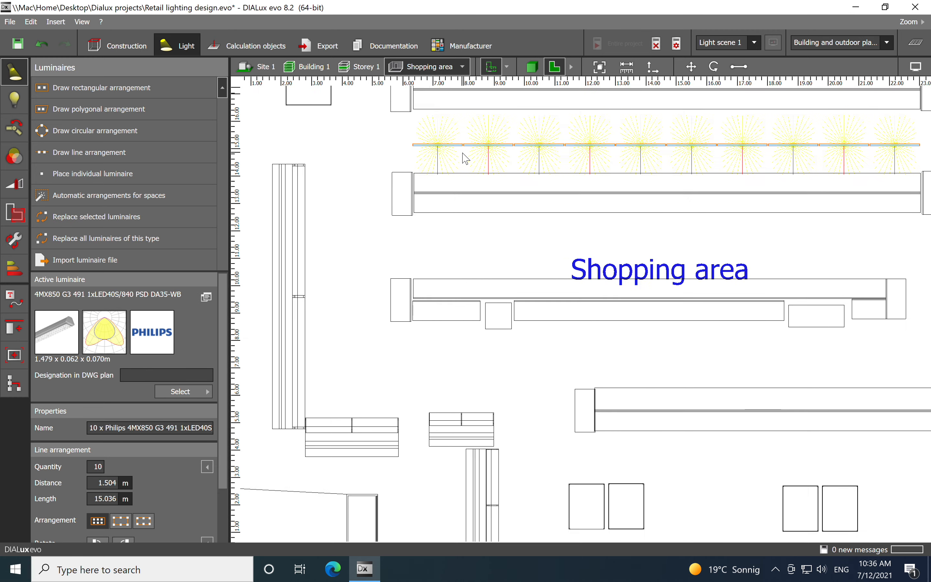
{"action": "scroll", "coordinate": [466, 158], "scroll_direction": "up", "scroll_amount": 3}
{"action": "right_click", "coordinate": [419, 140]}
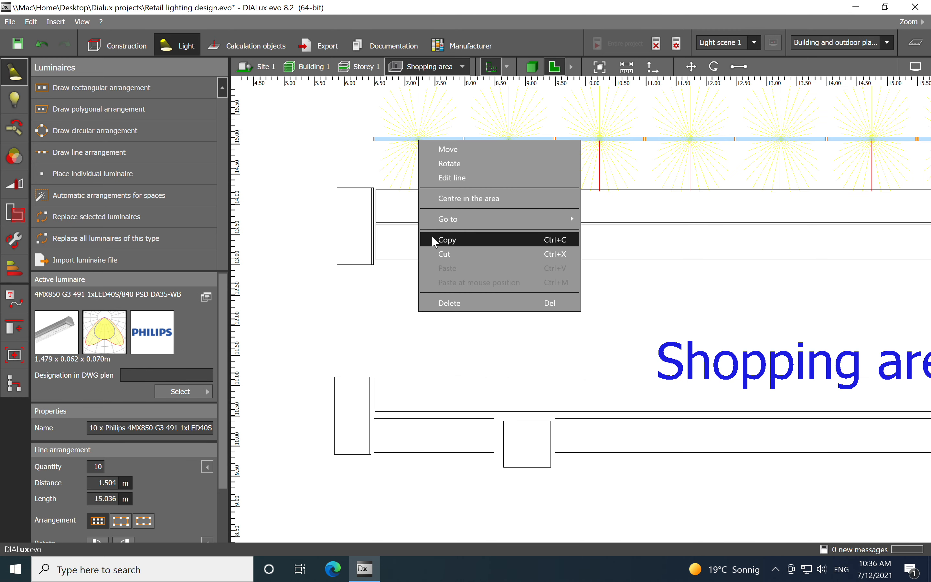
{"action": "left_click", "coordinate": [446, 240]}
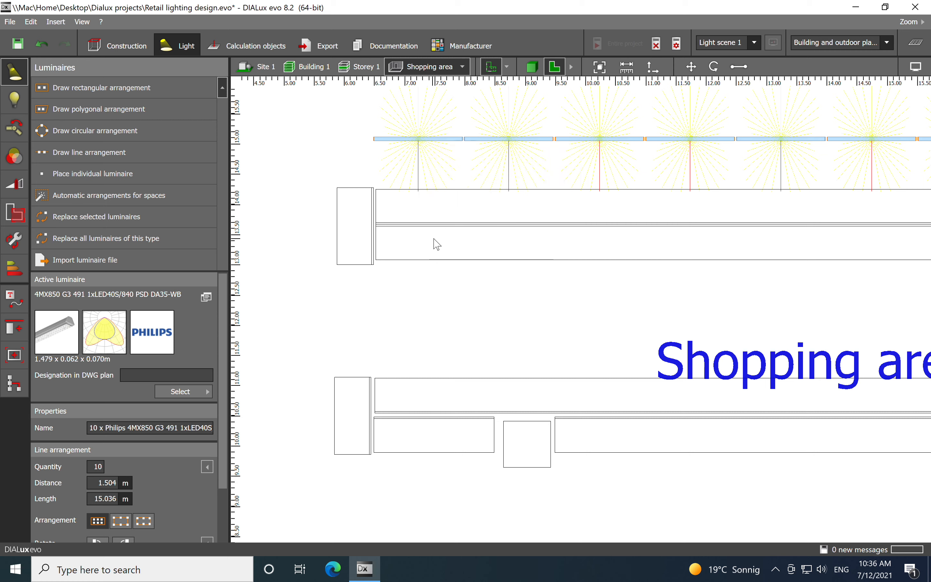
Step: Paste the copied luminaire line into the next aisle, accepting that the calculation results become invalid
{"action": "right_click", "coordinate": [388, 328]}
{"action": "left_click", "coordinate": [422, 398]}
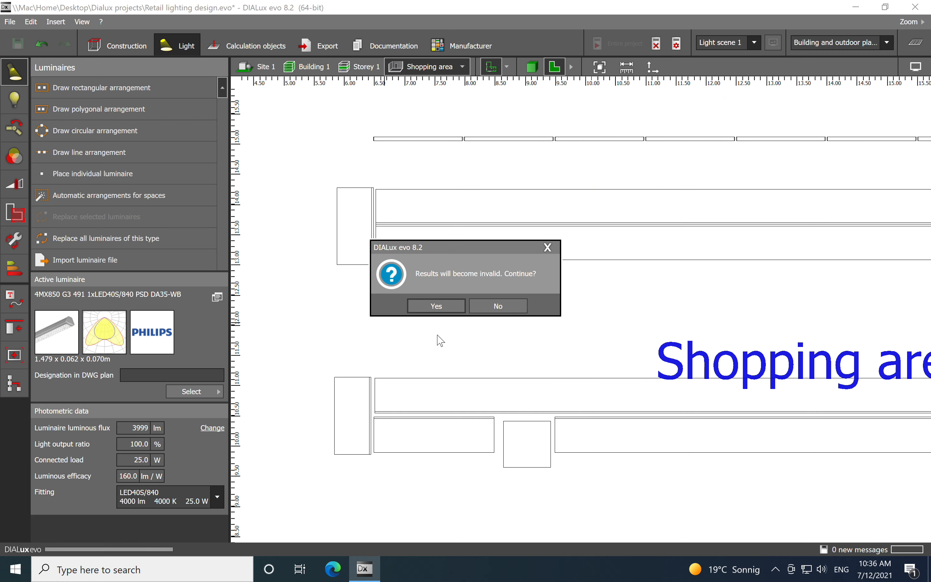
{"action": "left_click", "coordinate": [437, 306]}
{"action": "scroll", "coordinate": [520, 232], "scroll_direction": "down", "scroll_amount": 1}
{"action": "scroll", "coordinate": [521, 232], "scroll_direction": "down", "scroll_amount": 3}
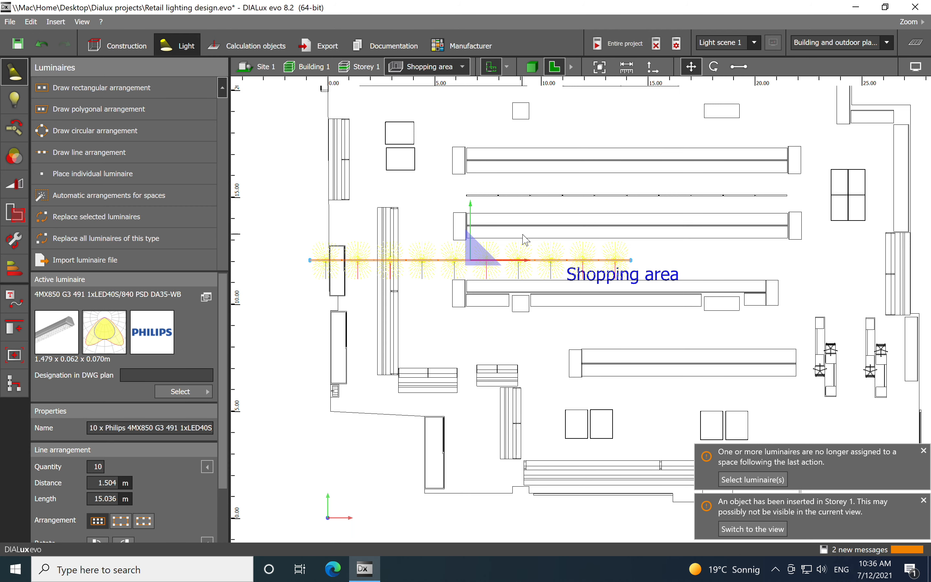
Step: Dismiss the two notifications and move the pasted luminaire line along its aisle into line with the ends of the original row
{"action": "left_click", "coordinate": [923, 450]}
{"action": "left_click", "coordinate": [923, 500]}
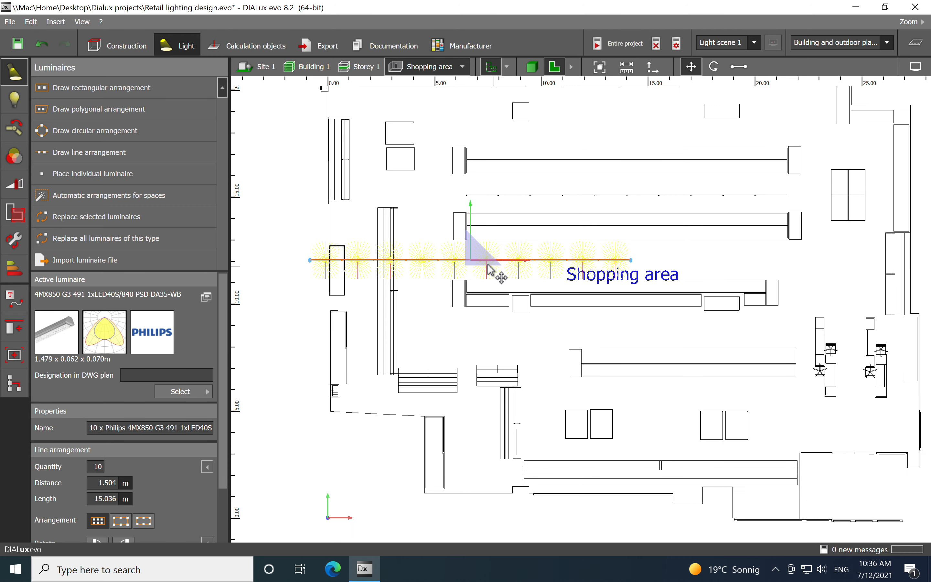
{"action": "left_click_drag", "start_coordinate": [489, 265], "coordinate": [628, 262]}
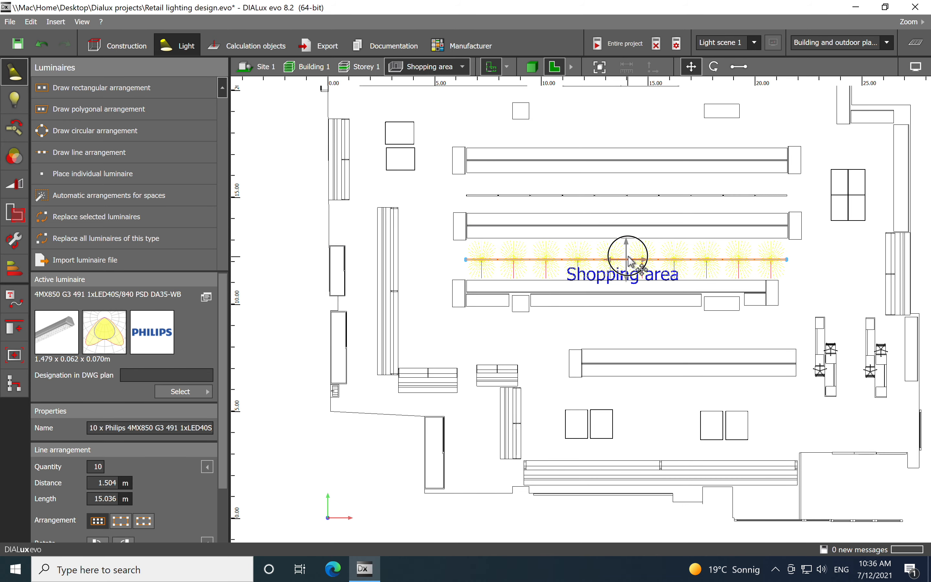
Step: Check both ends of the pasted luminaire line against the adjacent shelf rows and deselect the line
{"action": "scroll", "coordinate": [559, 260], "scroll_direction": "up", "scroll_amount": 2}
{"action": "scroll", "coordinate": [560, 260], "scroll_direction": "up", "scroll_amount": 5}
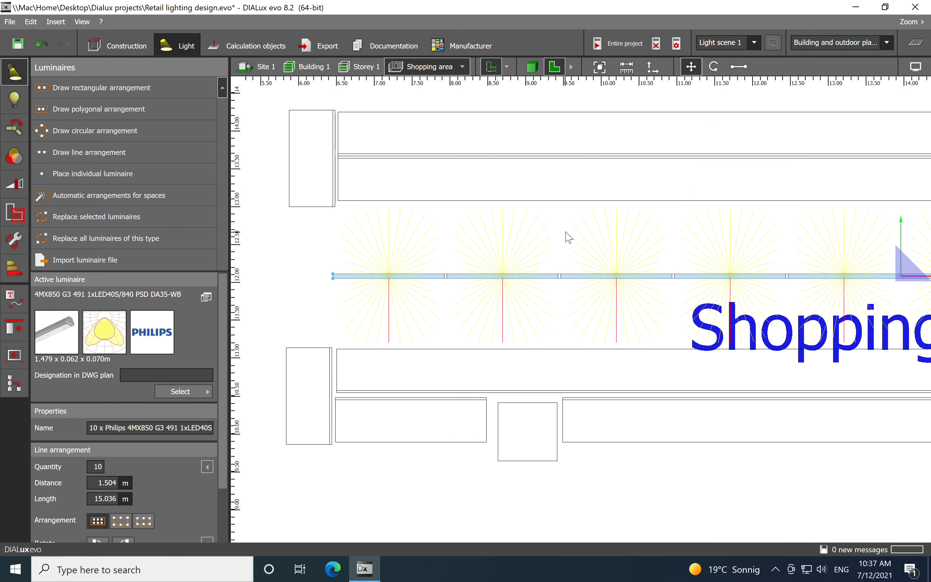
{"action": "scroll", "coordinate": [569, 238], "scroll_direction": "down", "scroll_amount": 5}
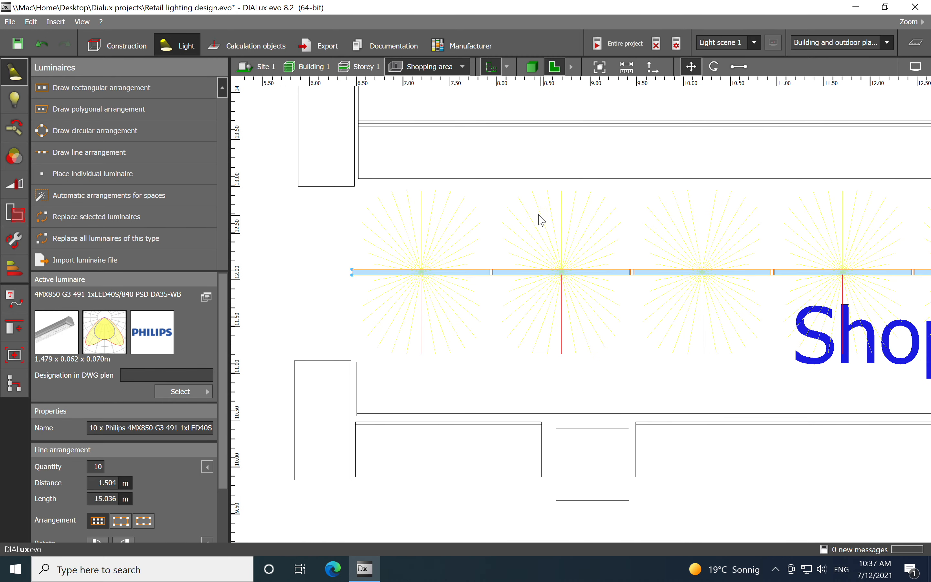
{"action": "scroll", "coordinate": [498, 254], "scroll_direction": "right", "scroll_amount": 10}
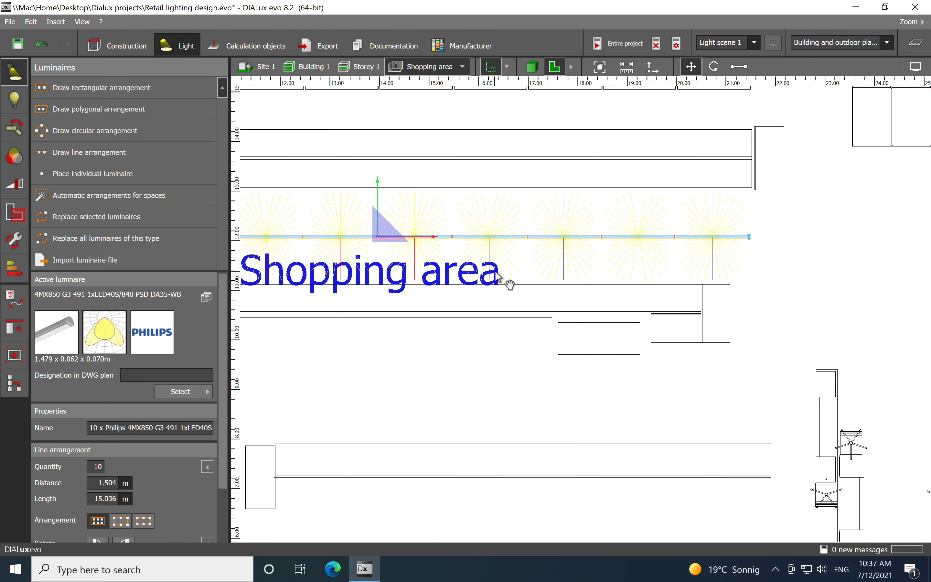
{"action": "scroll", "coordinate": [645, 265], "scroll_direction": "right", "scroll_amount": 5}
{"action": "scroll", "coordinate": [760, 177], "scroll_direction": "down", "scroll_amount": 3}
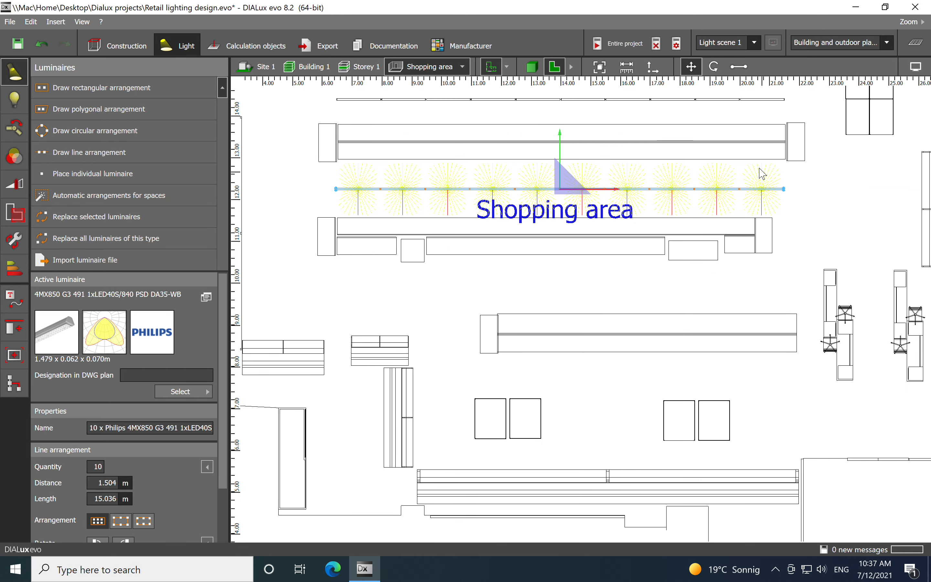
{"action": "left_click", "coordinate": [643, 276]}
Step: Paste the copied luminaire line into the third aisle and move it along the aisle into line with the rows above
{"action": "scroll", "coordinate": [652, 280], "scroll_direction": "down", "scroll_amount": 2}
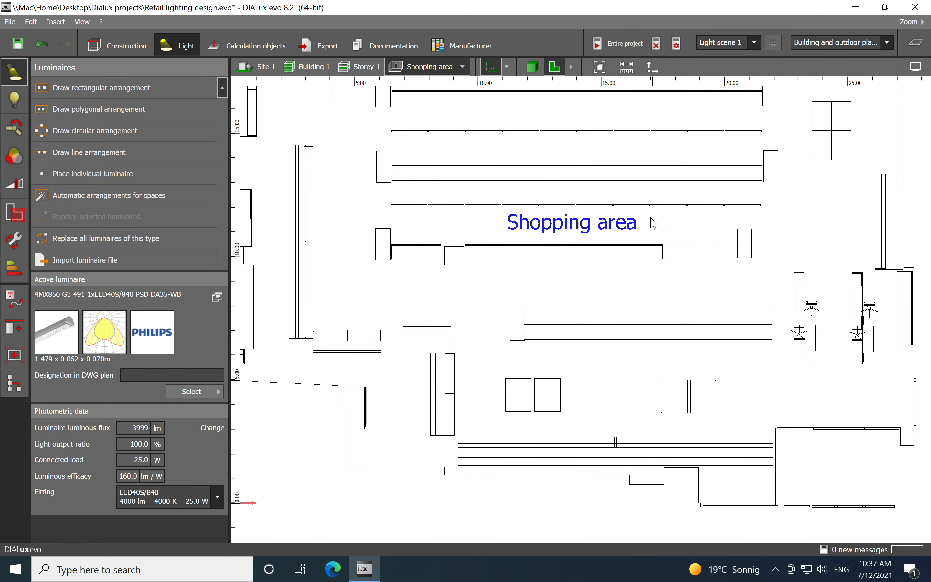
{"action": "middle_click_drag", "start_coordinate": [650, 194], "coordinate": [662, 325]}
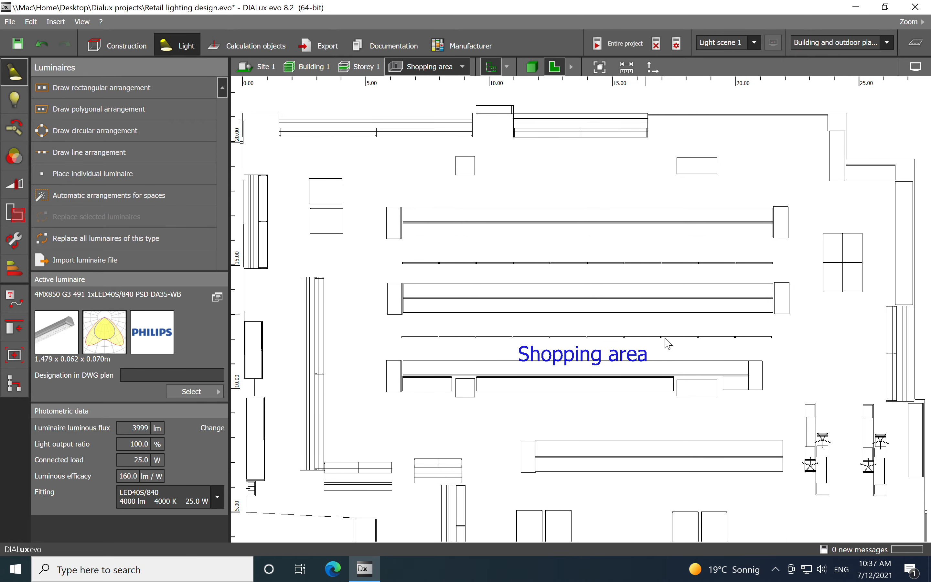
{"action": "middle_click_drag", "start_coordinate": [658, 373], "coordinate": [549, 240]}
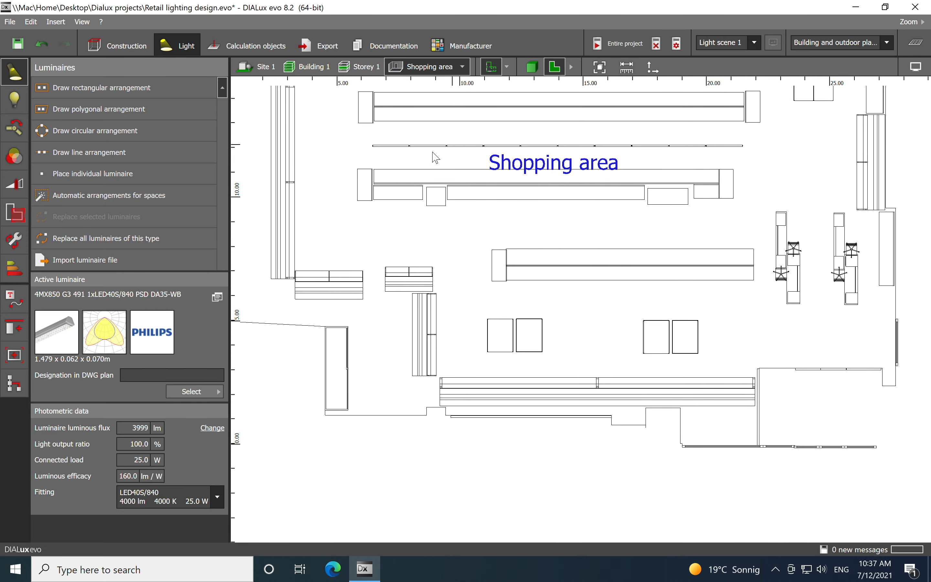
{"action": "right_click", "coordinate": [618, 235]}
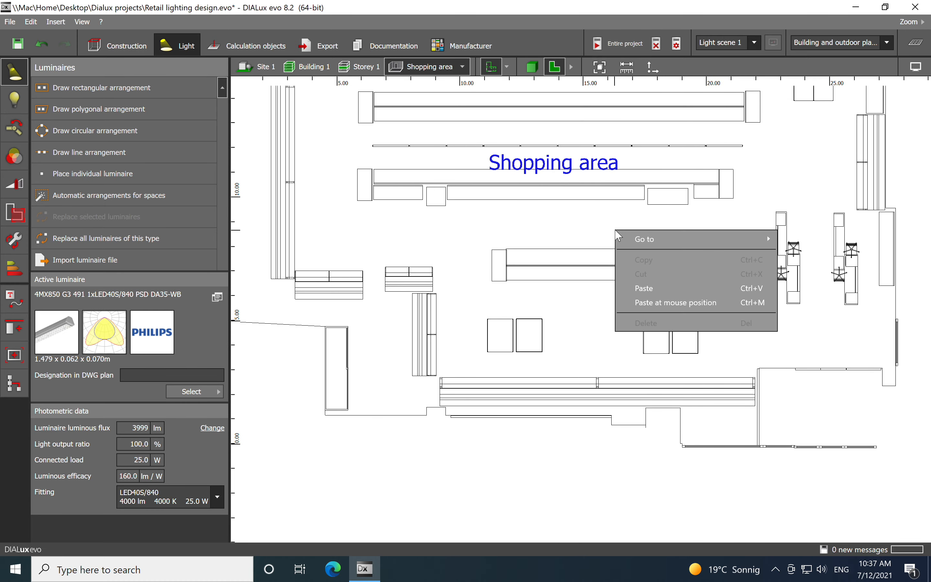
{"action": "left_click", "coordinate": [660, 302]}
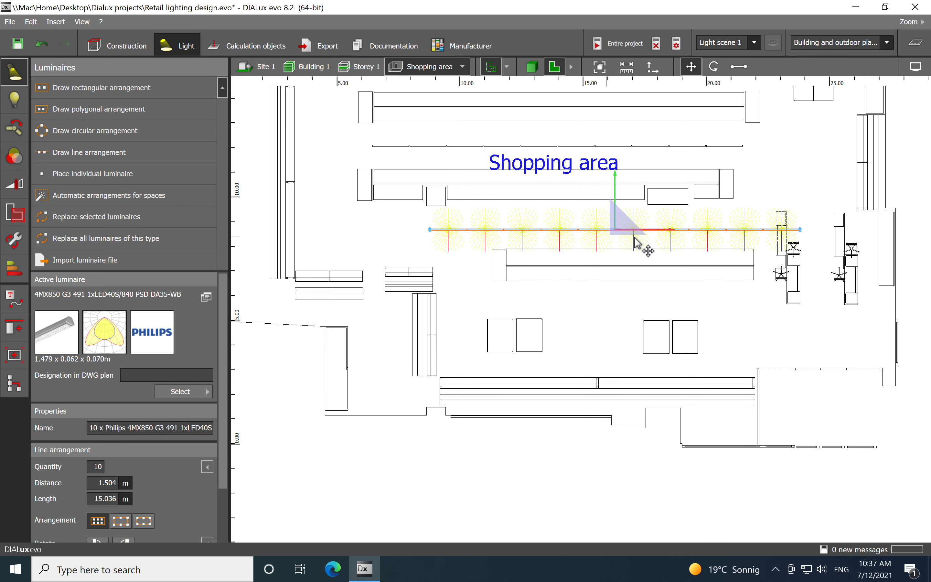
{"action": "left_click_drag", "start_coordinate": [603, 230], "coordinate": [563, 228]}
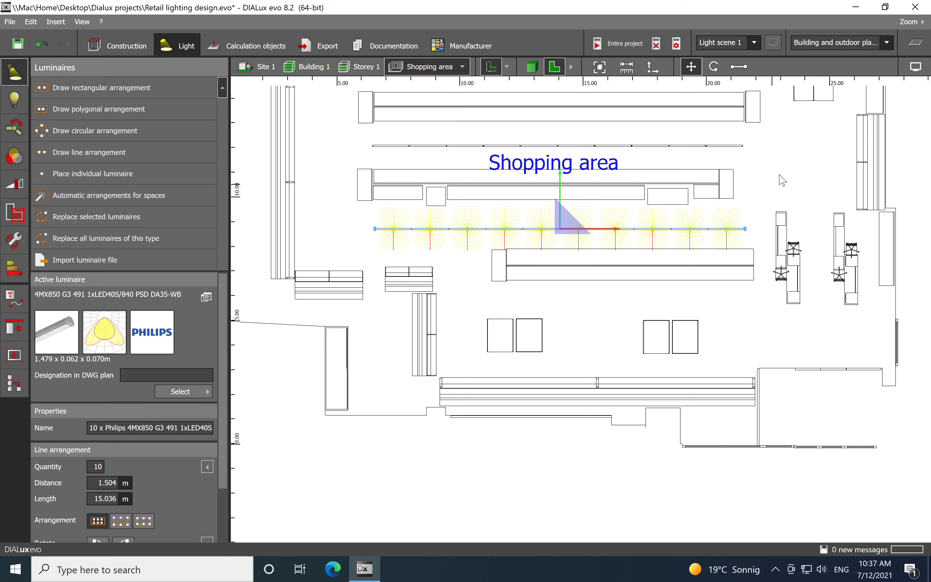
{"action": "left_click", "coordinate": [775, 171]}
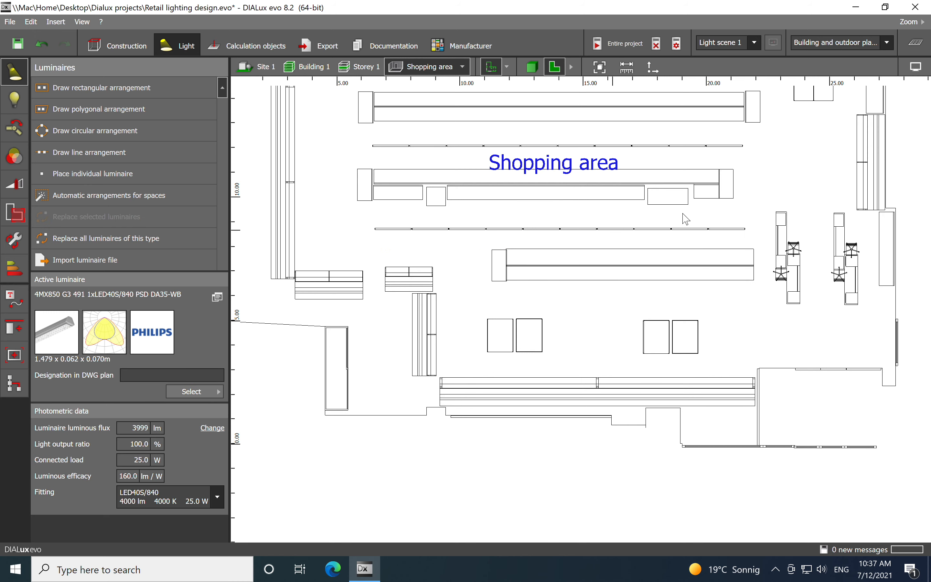
Step: Measure the width of the third aisle between its two facing shelf rows
{"action": "scroll", "coordinate": [678, 218], "scroll_direction": "up", "scroll_amount": 3}
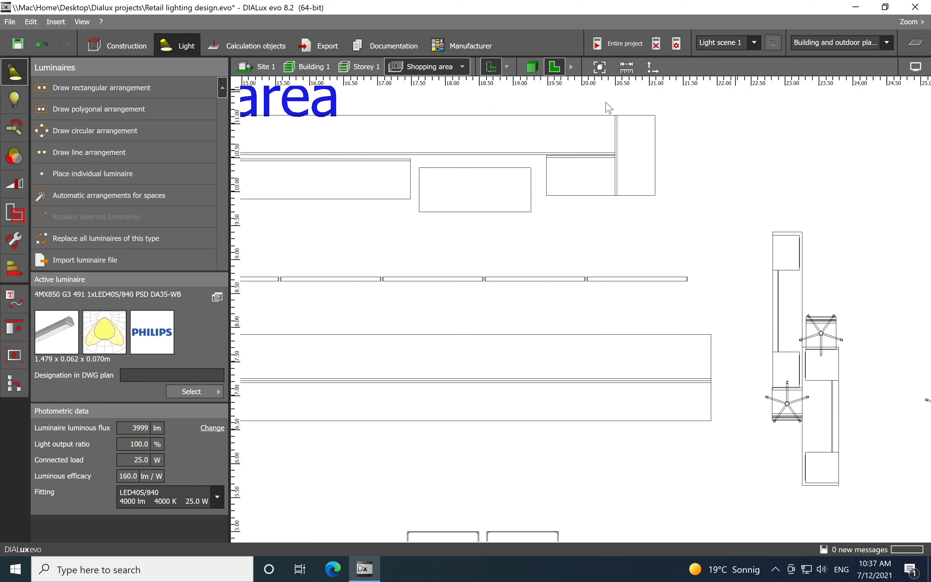
{"action": "left_click", "coordinate": [627, 68]}
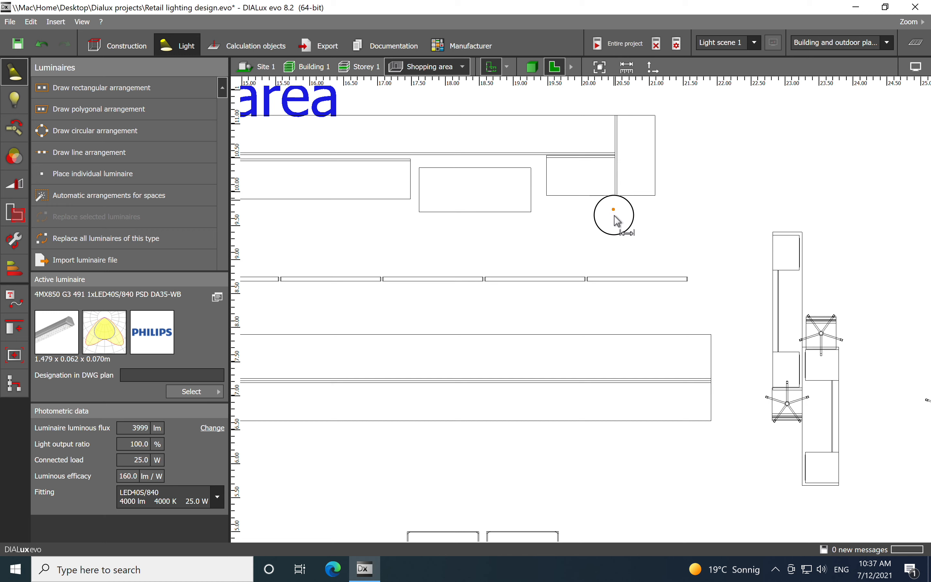
{"action": "left_click", "coordinate": [615, 196]}
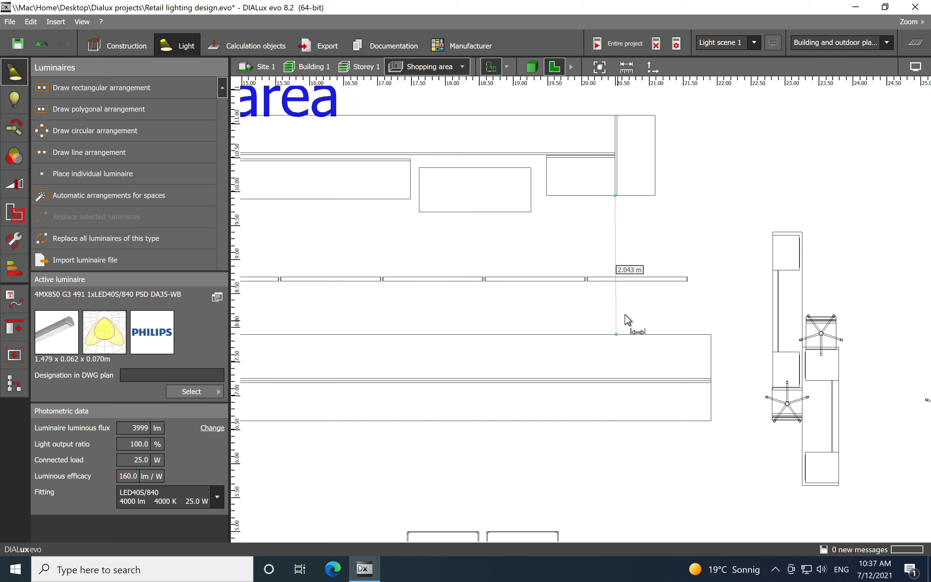
{"action": "key", "text": "Escape"}
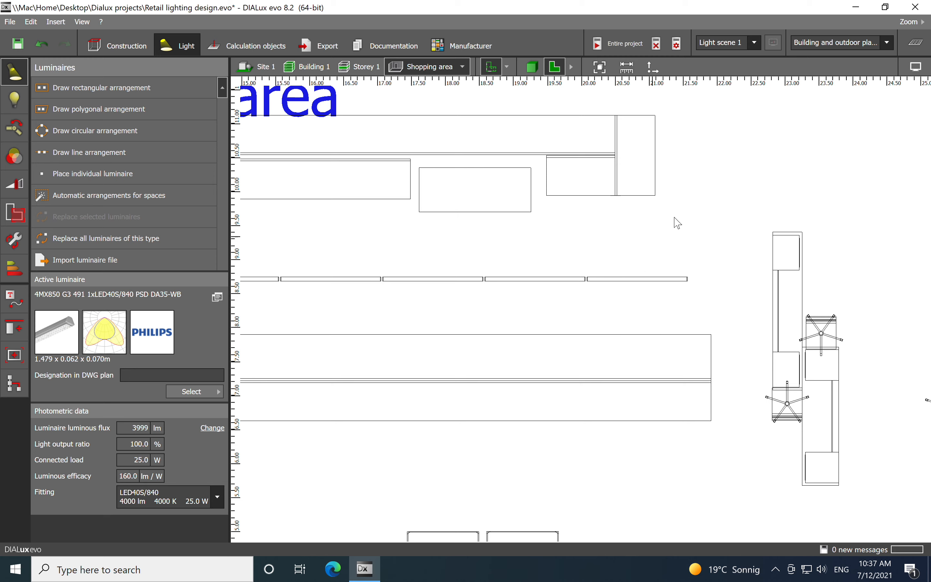
Step: Shift the third luminaire line slightly across its aisle, closer to the middle between the shelves, and deselect it
{"action": "left_click", "coordinate": [577, 279]}
{"action": "scroll", "coordinate": [613, 256], "scroll_direction": "down", "scroll_amount": 3}
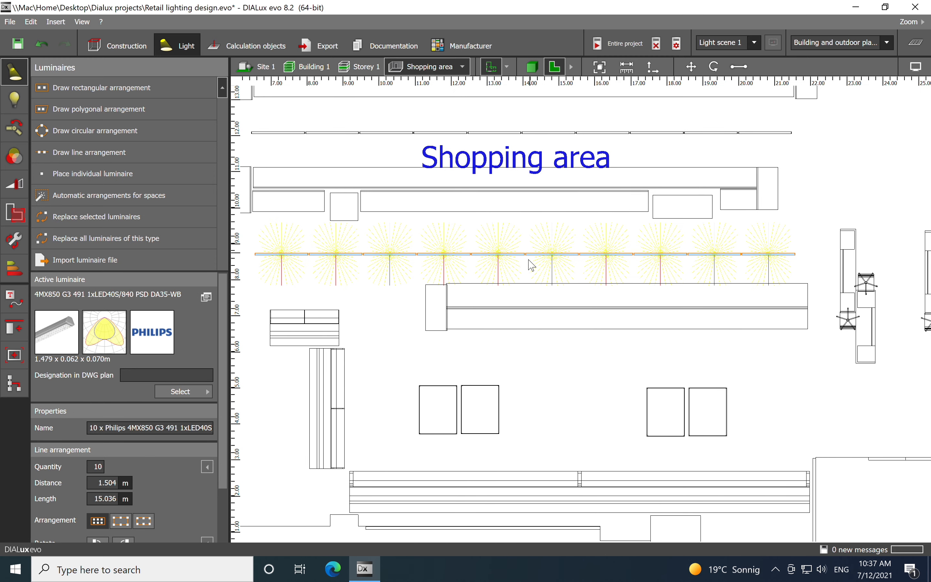
{"action": "right_click", "coordinate": [533, 262]}
{"action": "left_click", "coordinate": [543, 262]}
{"action": "scroll", "coordinate": [532, 257], "scroll_direction": "up", "scroll_amount": 3}
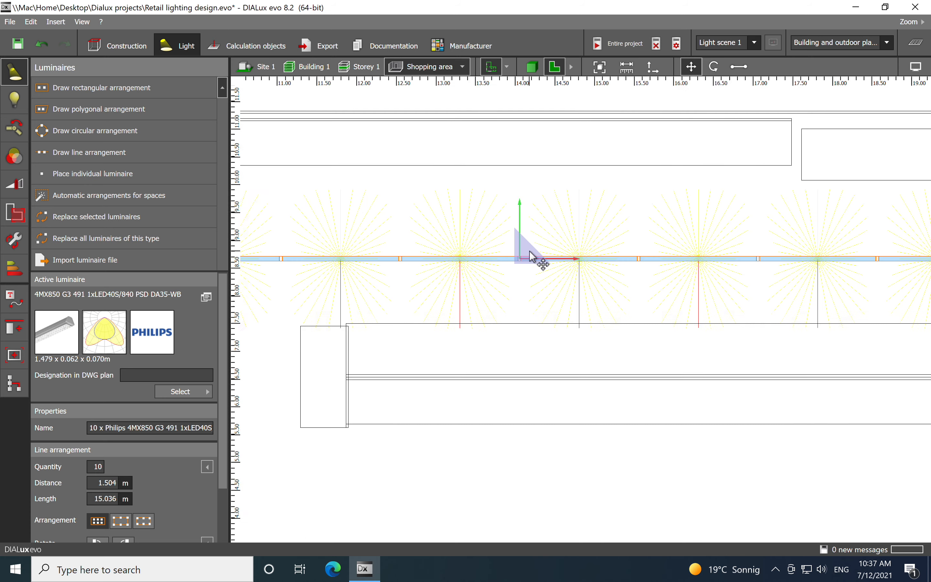
{"action": "scroll", "coordinate": [530, 252], "scroll_direction": "up", "scroll_amount": 2}
{"action": "left_click_drag", "start_coordinate": [515, 260], "coordinate": [515, 254]}
{"action": "left_click", "coordinate": [496, 193]}
{"action": "scroll", "coordinate": [467, 193], "scroll_direction": "down", "scroll_amount": 6}
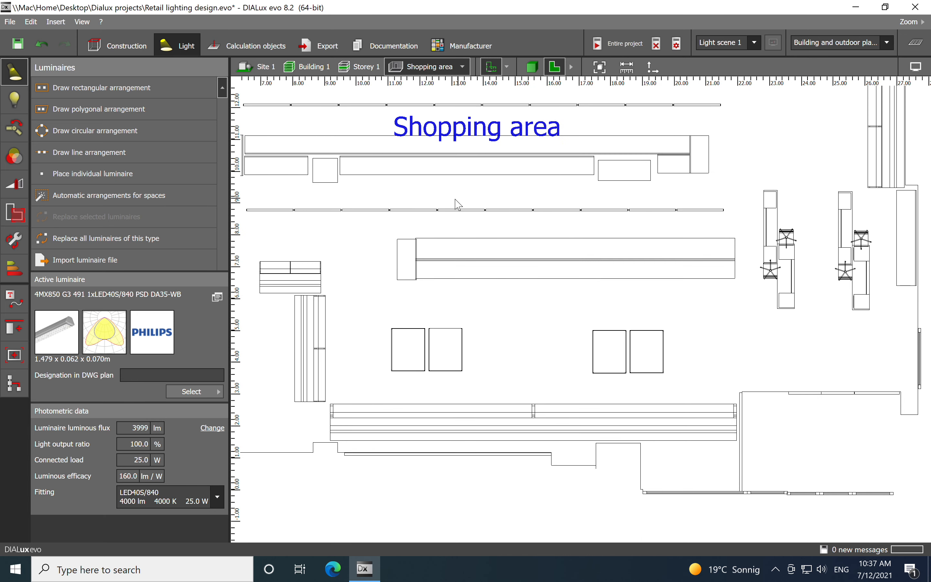
Step: Measure across the second aisle, starting from the front of its lower shelf row
{"action": "middle_click_drag", "start_coordinate": [622, 152], "coordinate": [654, 275]}
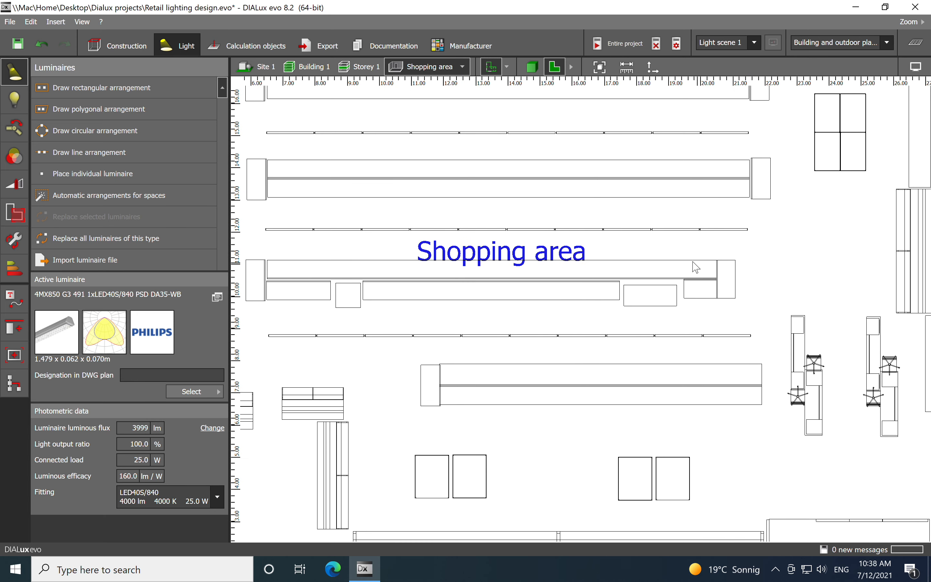
{"action": "scroll", "coordinate": [774, 139], "scroll_direction": "up", "scroll_amount": 3}
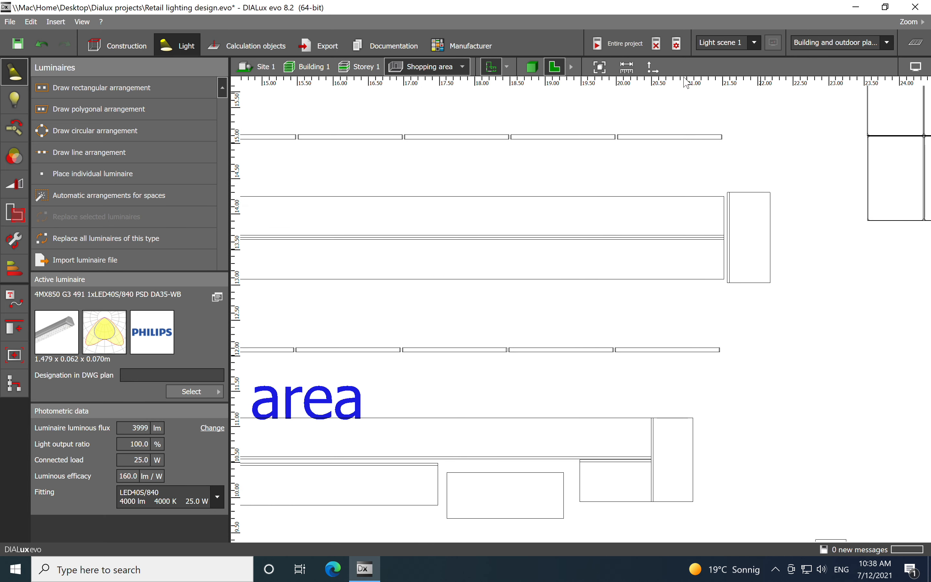
{"action": "left_click", "coordinate": [626, 67]}
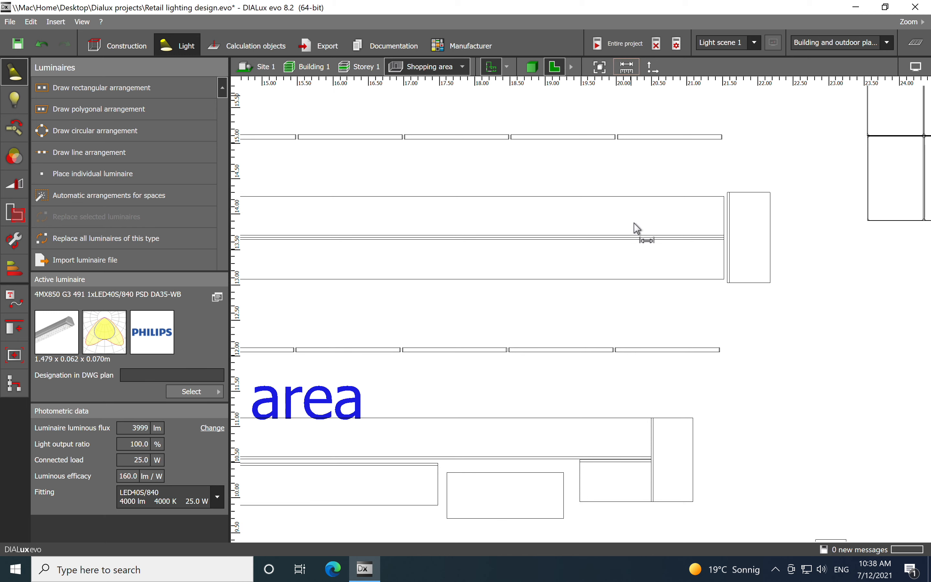
{"action": "left_click", "coordinate": [639, 420]}
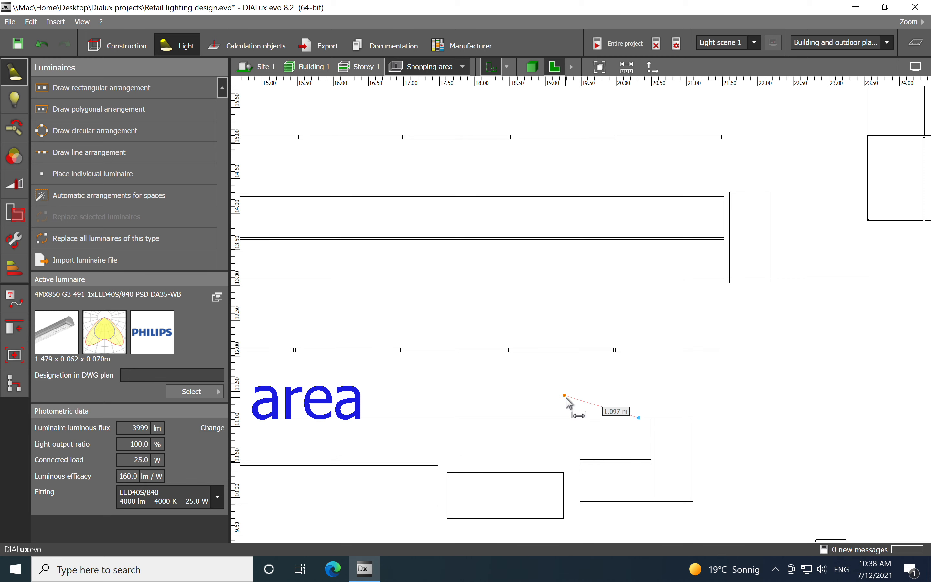
{"action": "key", "text": "Escape"}
Step: Measure the width of the first lit aisle between its upper and lower shelf rows
{"action": "scroll", "coordinate": [652, 239], "scroll_direction": "down", "scroll_amount": 2}
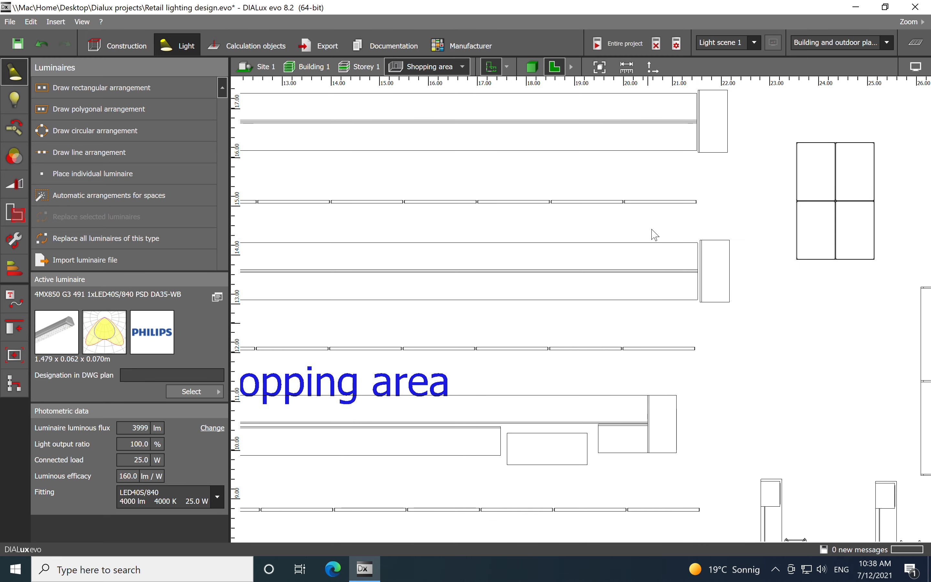
{"action": "left_click", "coordinate": [626, 68]}
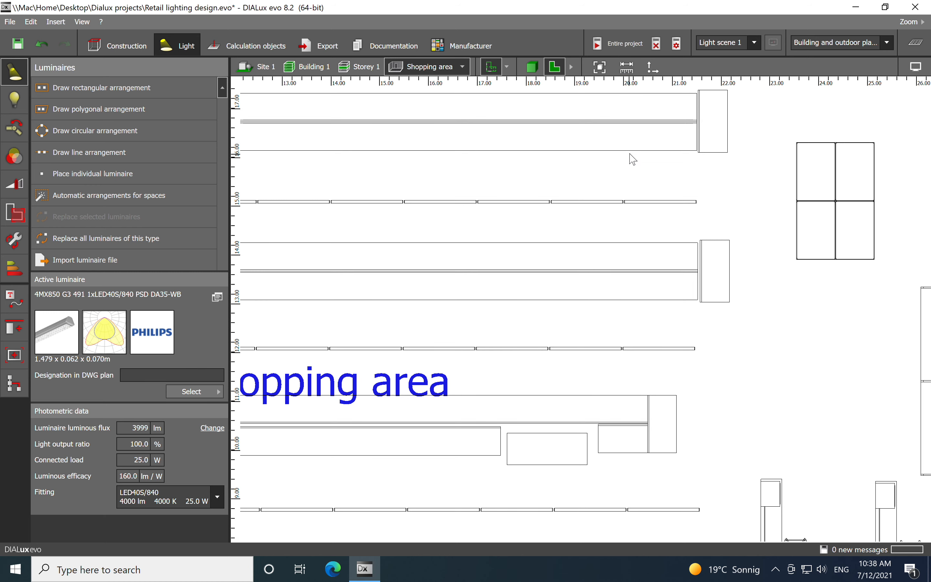
{"action": "left_click", "coordinate": [631, 154]}
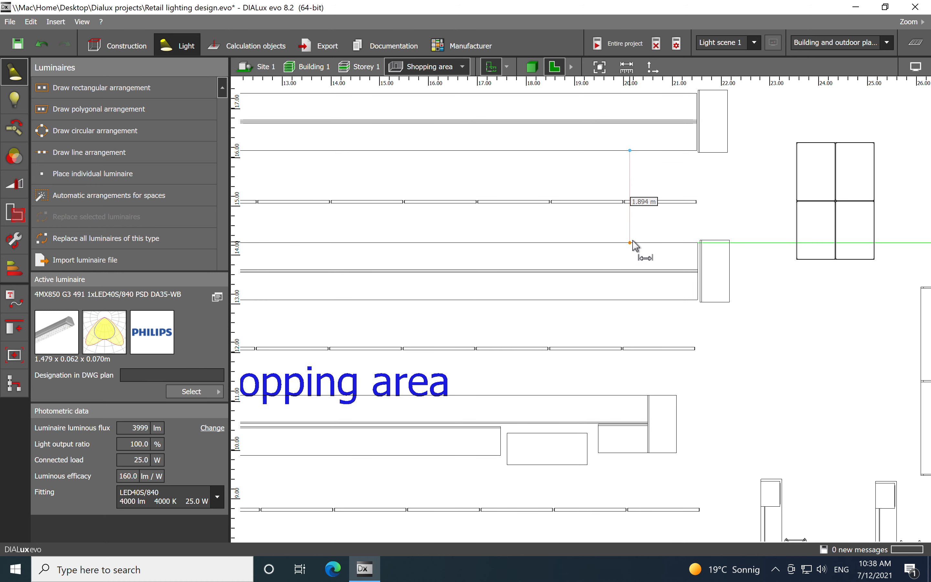
{"action": "key", "text": "Escape"}
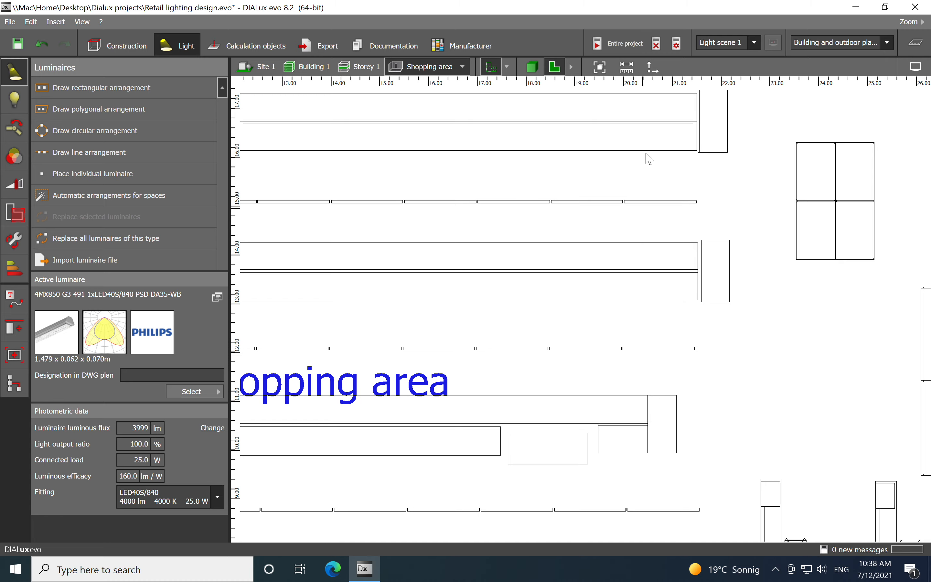
Step: Start the lighting calculation for the entire project with all three luminaire lines in place
{"action": "scroll", "coordinate": [647, 156], "scroll_direction": "down", "scroll_amount": 2}
{"action": "scroll", "coordinate": [743, 223], "scroll_direction": "down", "scroll_amount": 1}
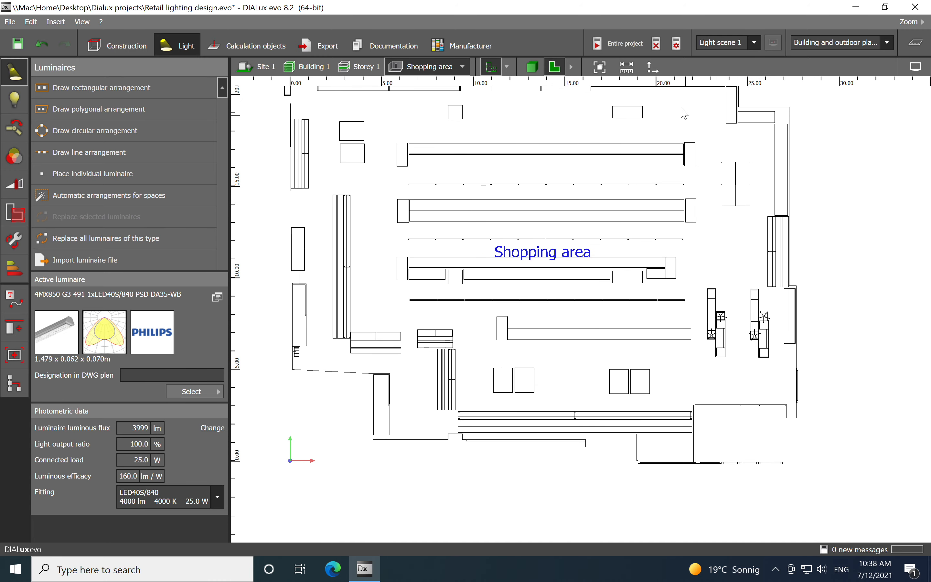
{"action": "left_click", "coordinate": [619, 43]}
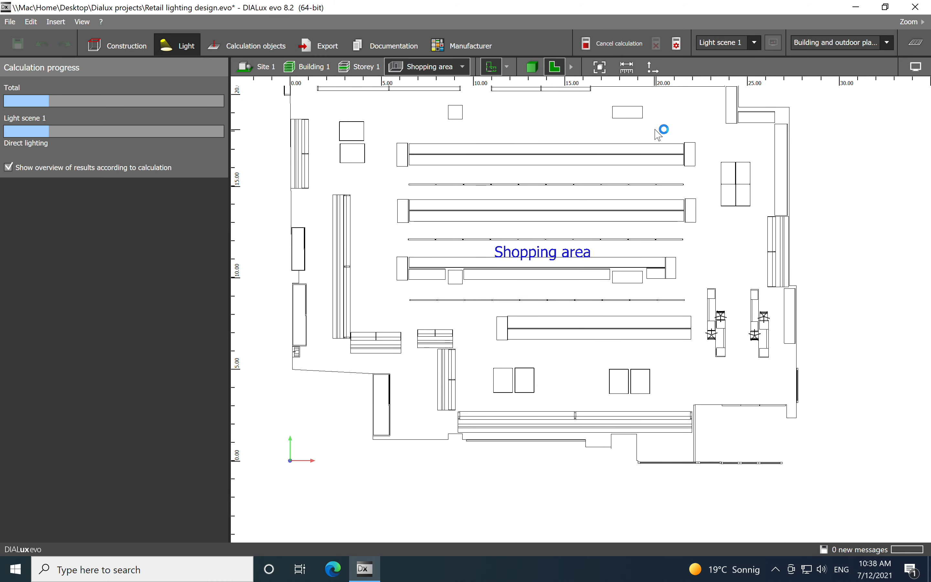